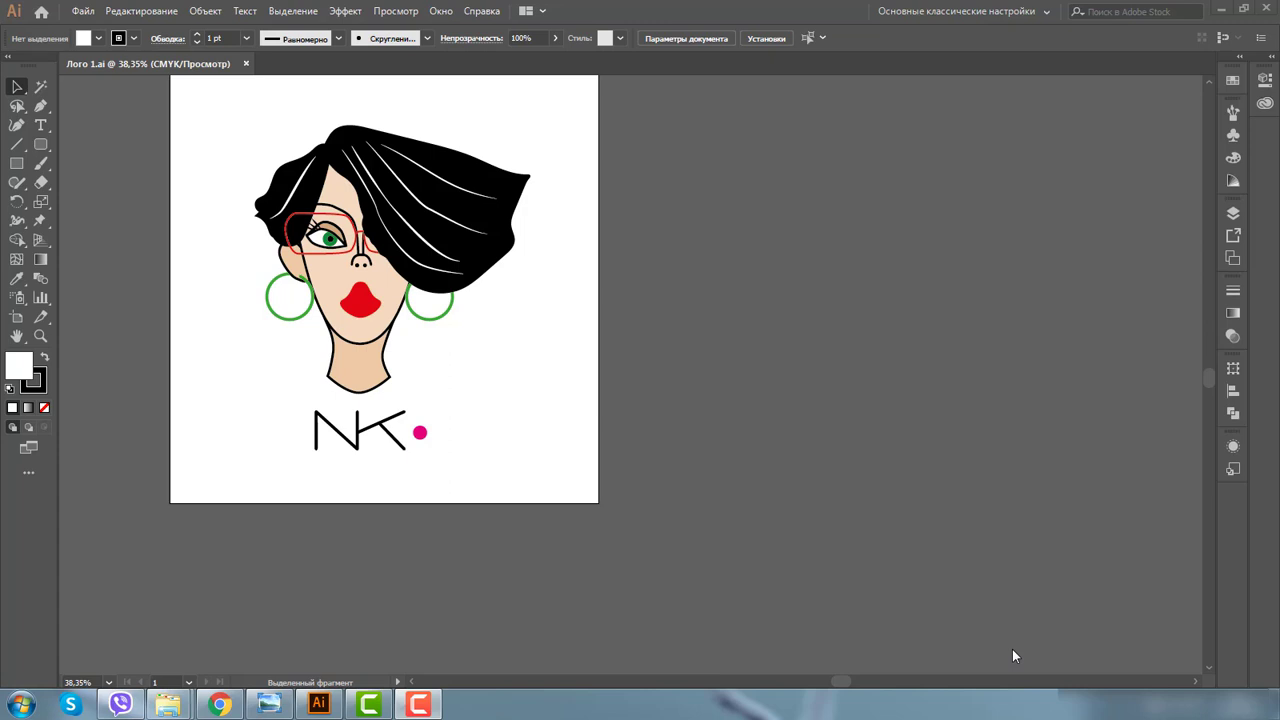
Step: Alt-drag a copy of the face-logo artboard to the right and zoom in on it
click(17, 316)
drag(385, 228, 855, 244)
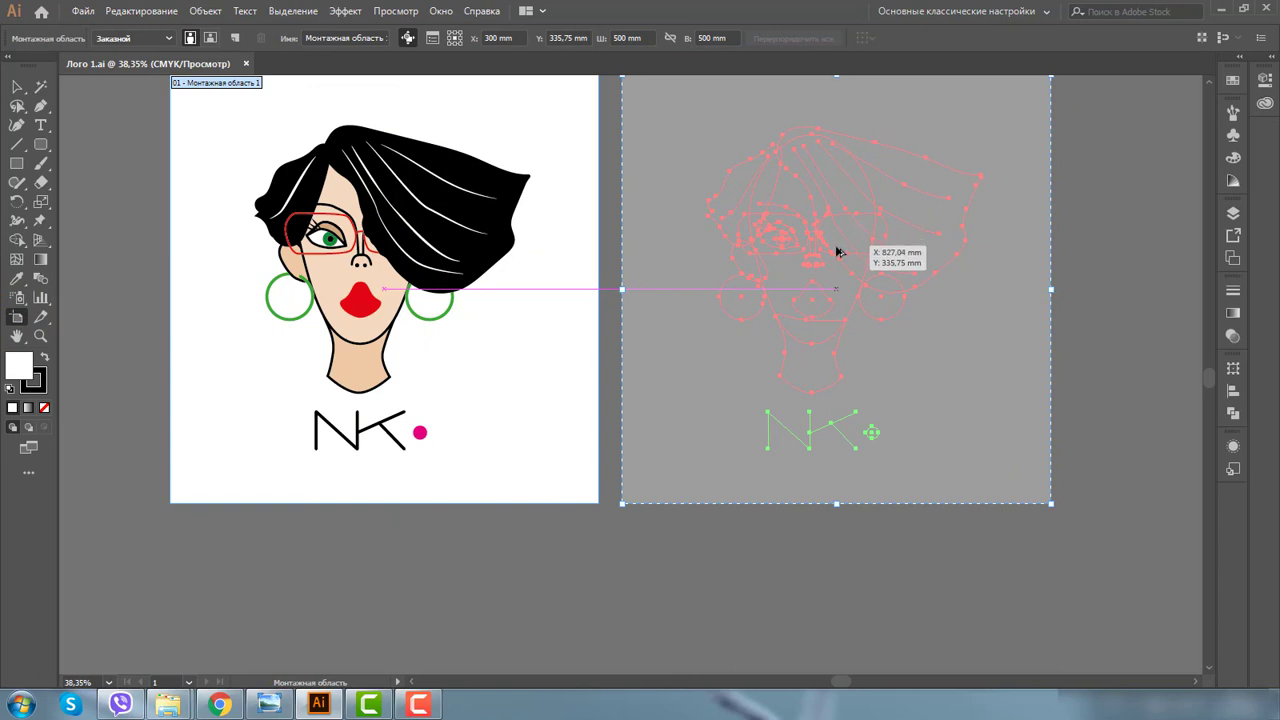
drag(855, 244, 832, 251)
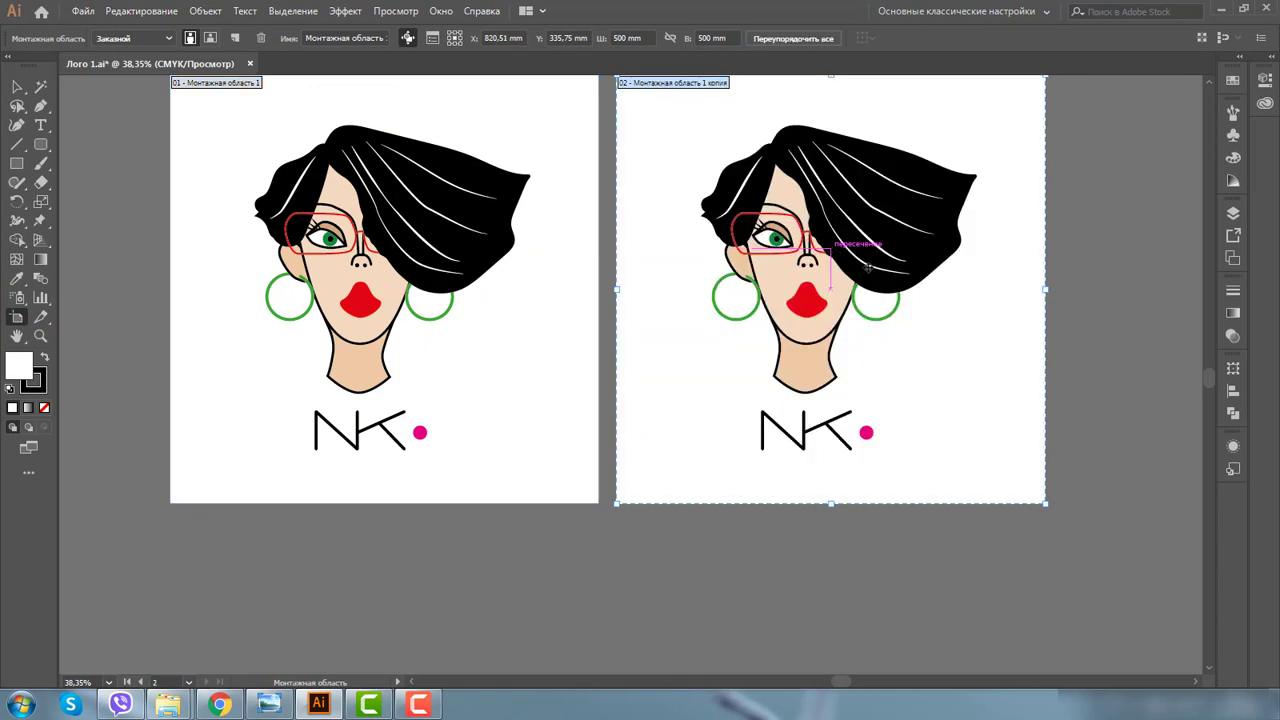
click(40, 336)
mouse_move(684, 113)
mouse_down()
mouse_move(862, 400)
mouse_move(1011, 457)
mouse_up()
click(14, 88)
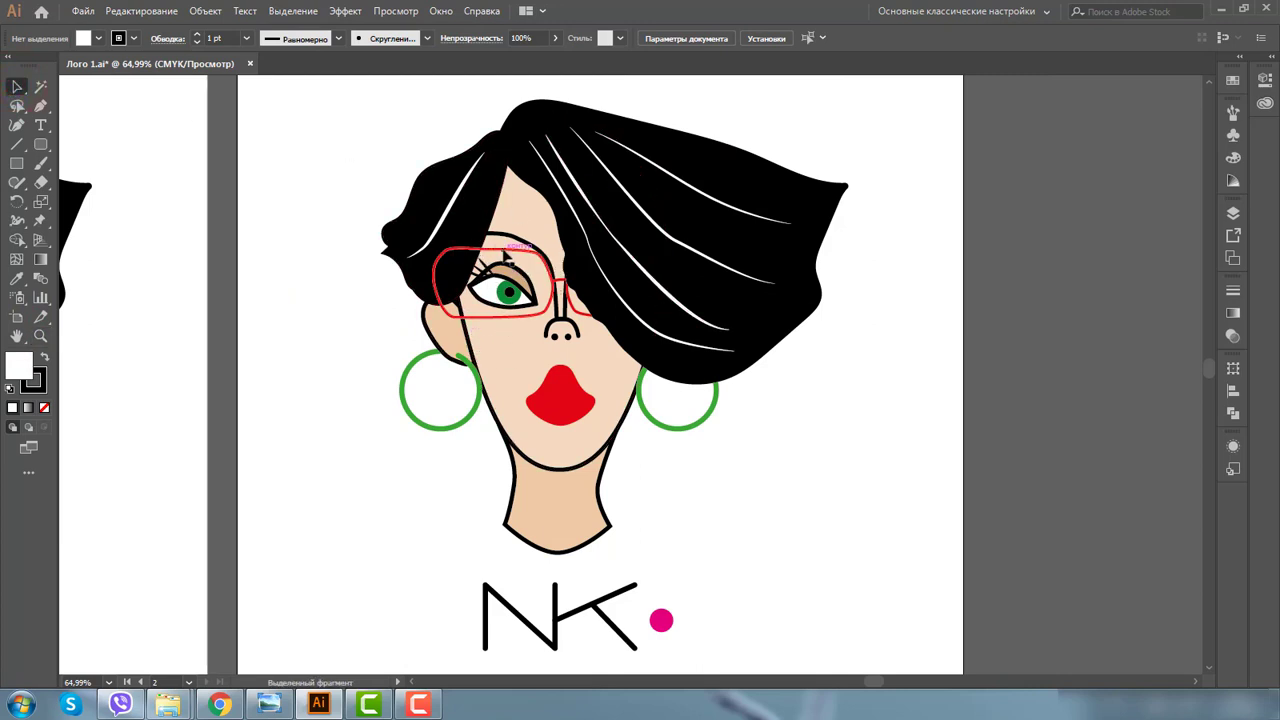
Step: Open the Stroke panel and check the glasses, earring, lips, face and neck stroke weights
click(505, 251)
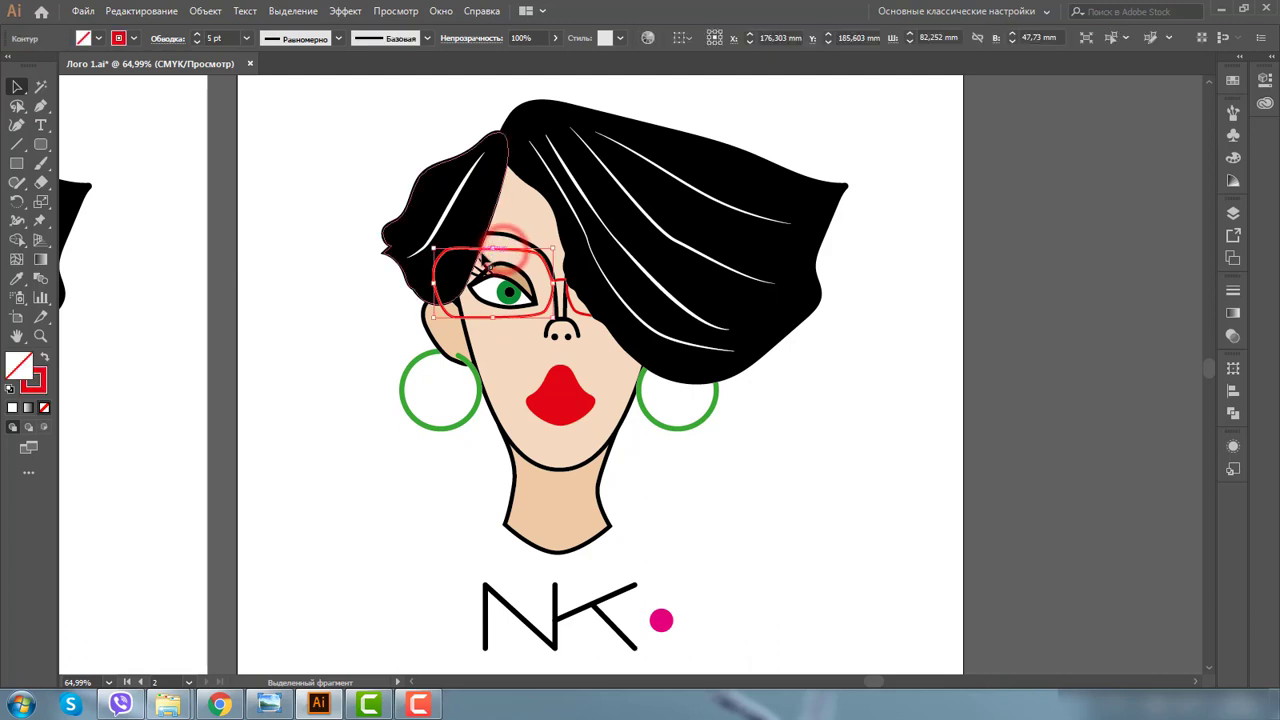
click(1233, 291)
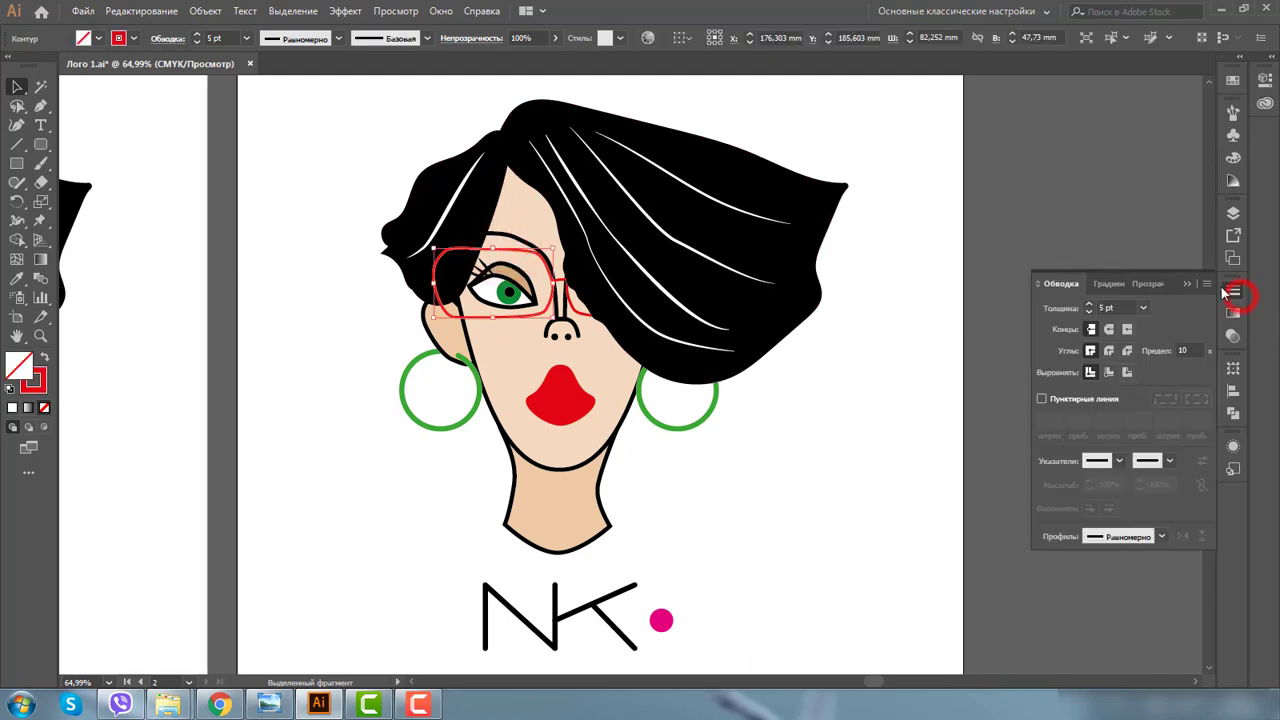
click(474, 406)
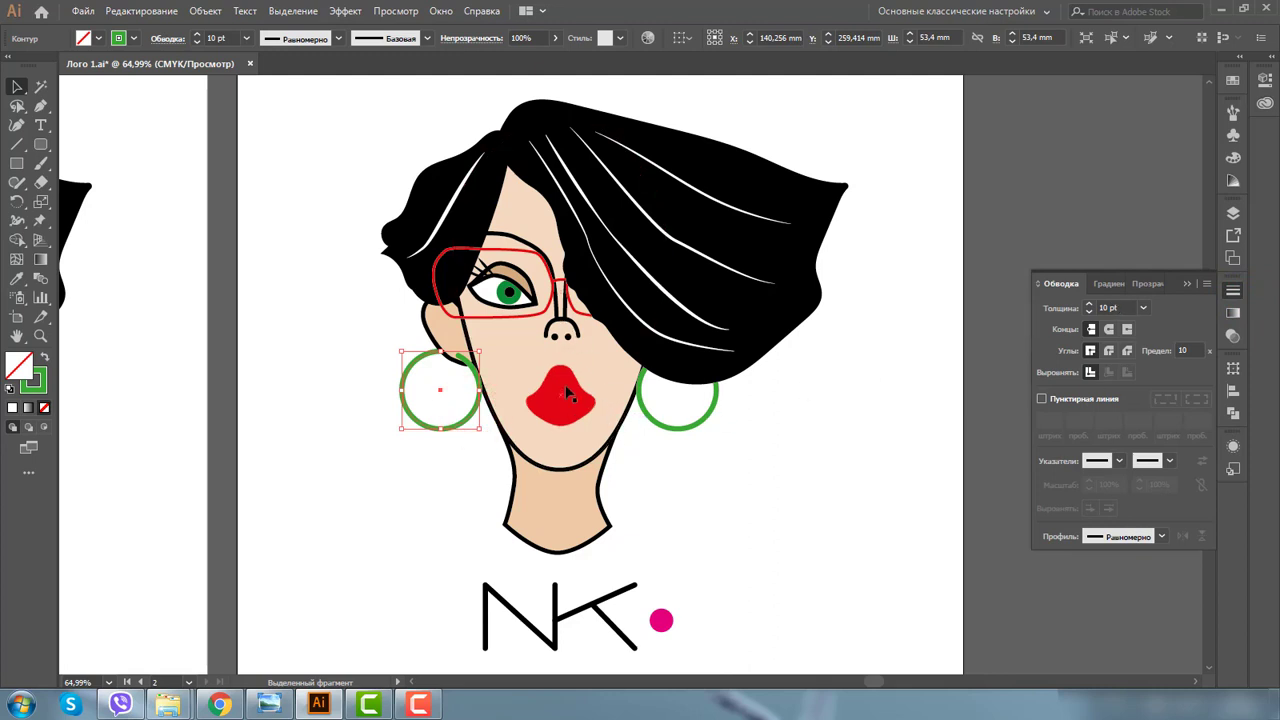
click(547, 418)
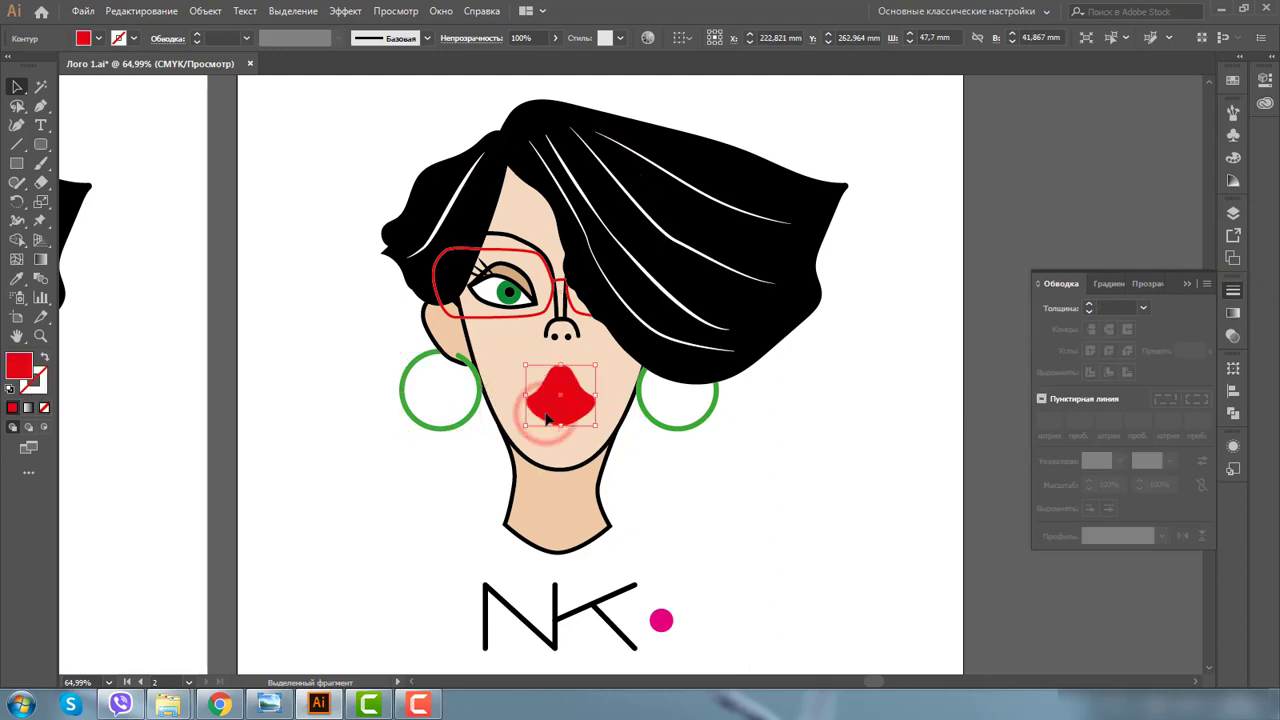
click(524, 453)
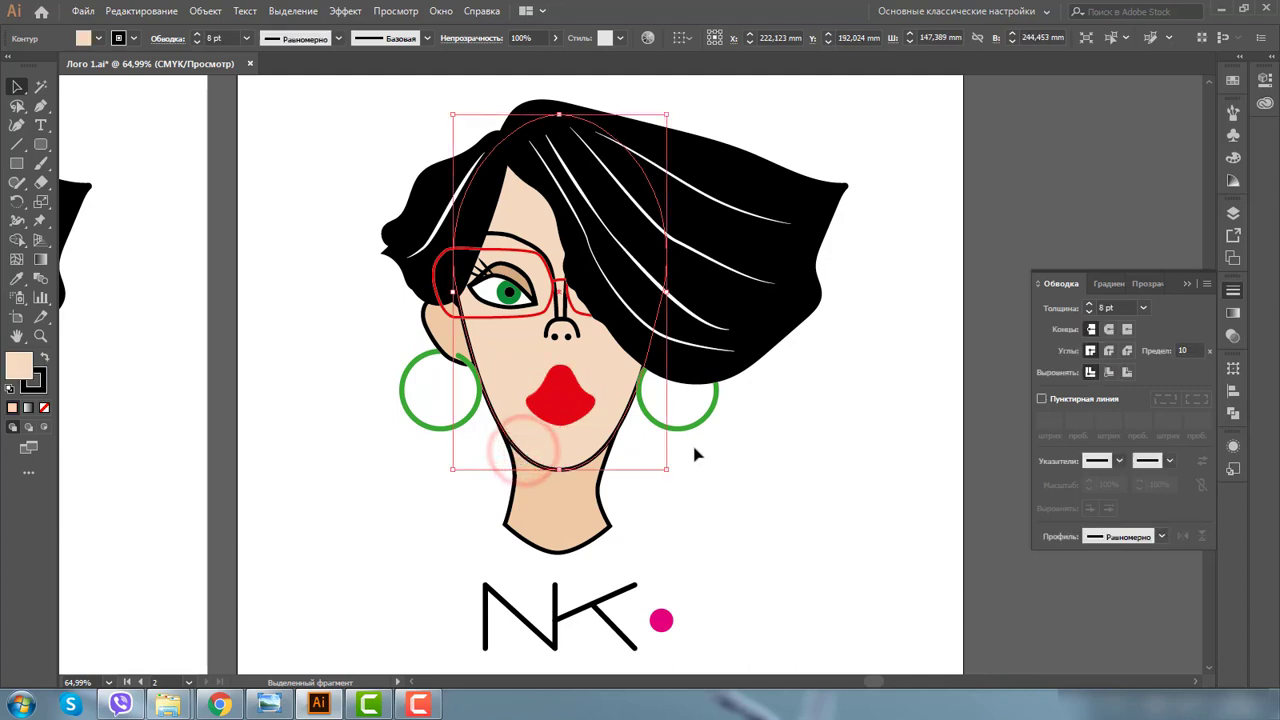
click(580, 545)
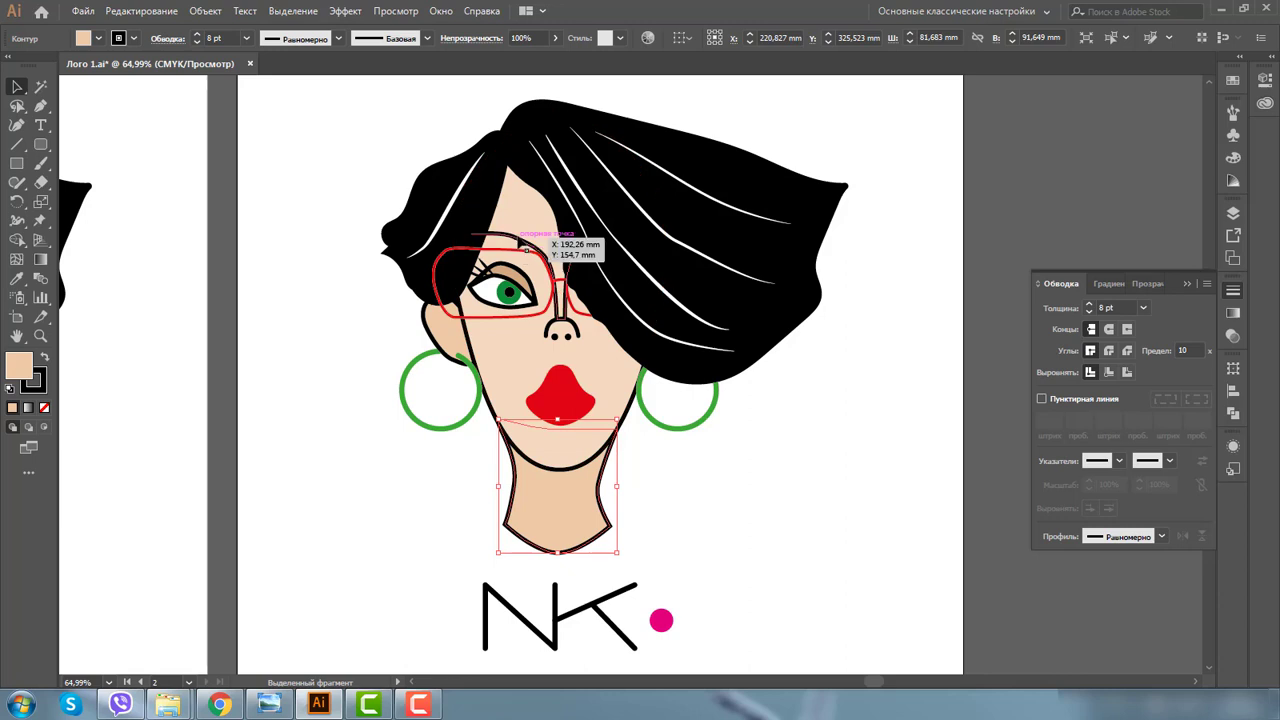
Step: Recheck the glasses frame's 5 pt and the left earring's 10 pt stroke weights
click(516, 236)
drag(516, 236, 517, 237)
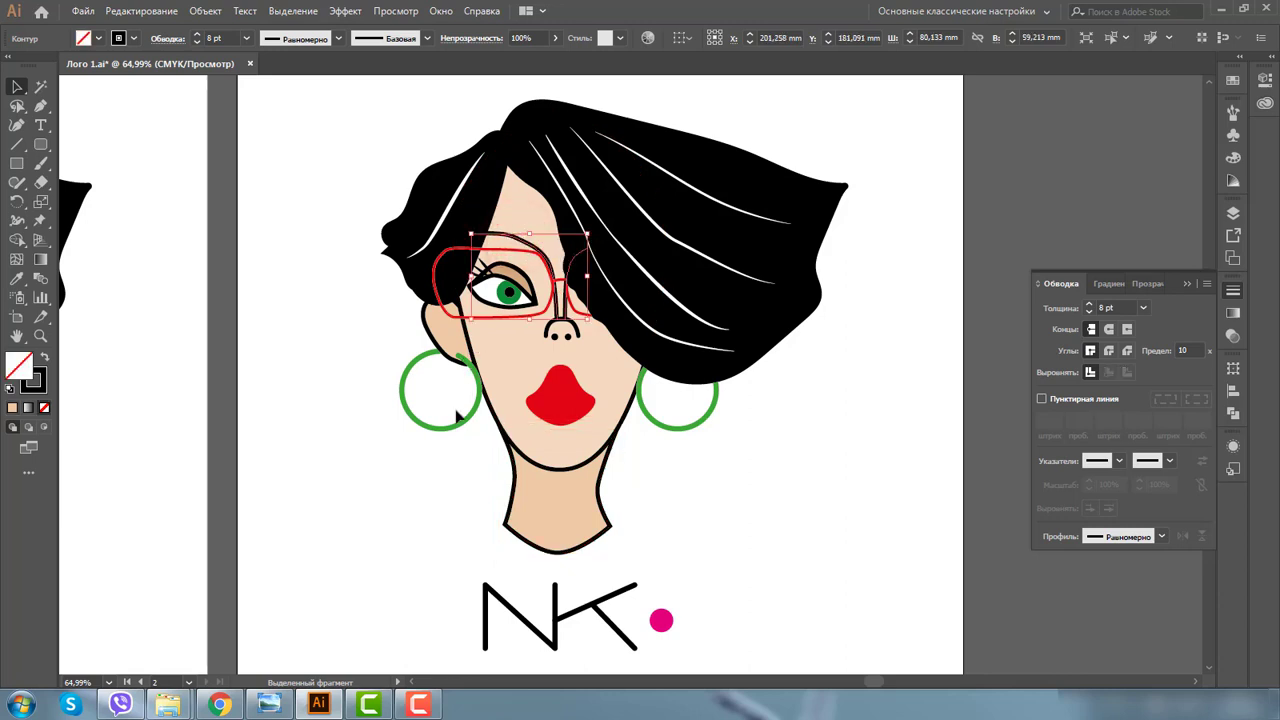
click(473, 402)
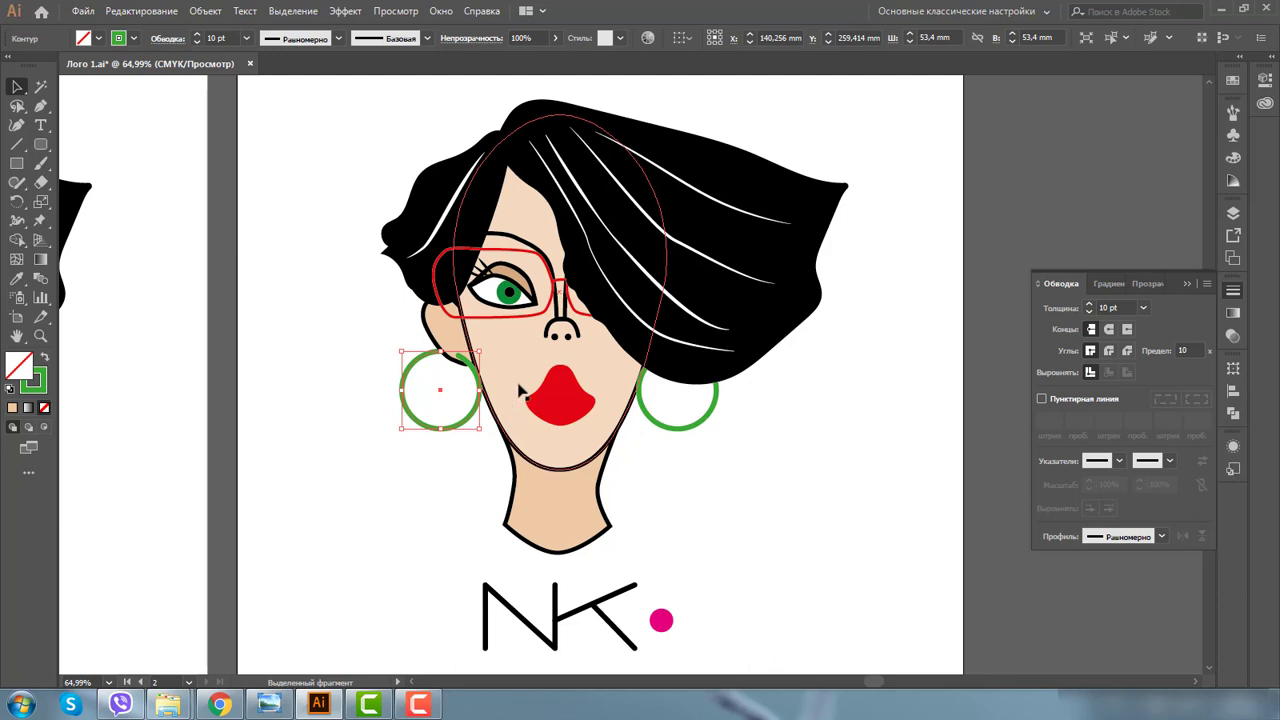
click(505, 258)
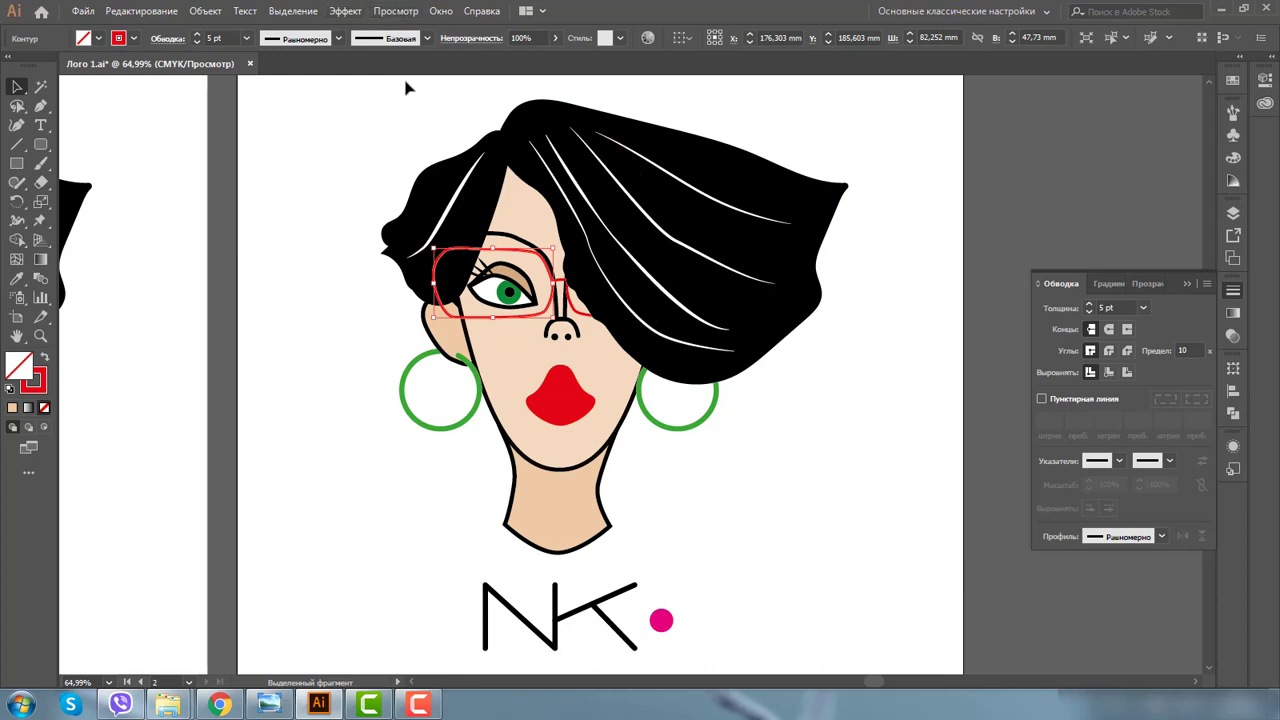
Step: Zoom in on the face and Alt-drag a copy of the red lens over the hair
click(40, 336)
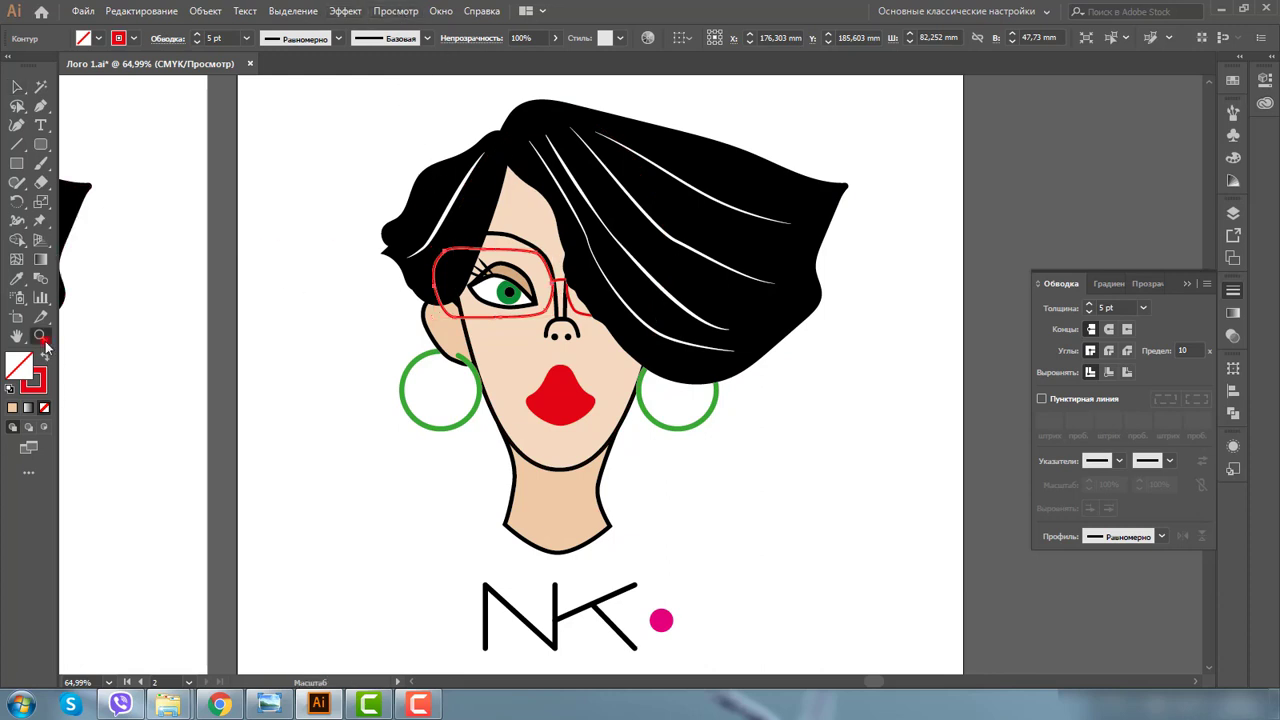
drag(367, 237, 725, 508)
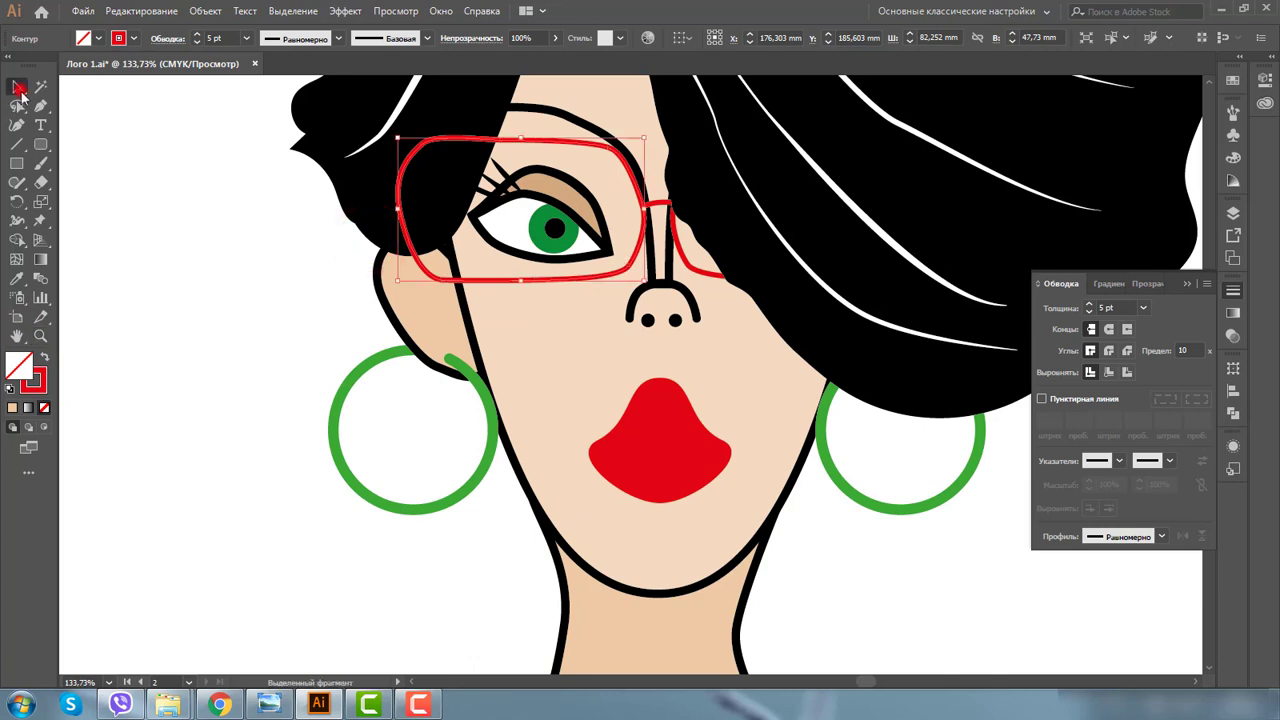
click(17, 87)
click(662, 210)
mouse_move(660, 206)
mouse_down()
mouse_move(710, 280)
mouse_move(702, 272)
mouse_up()
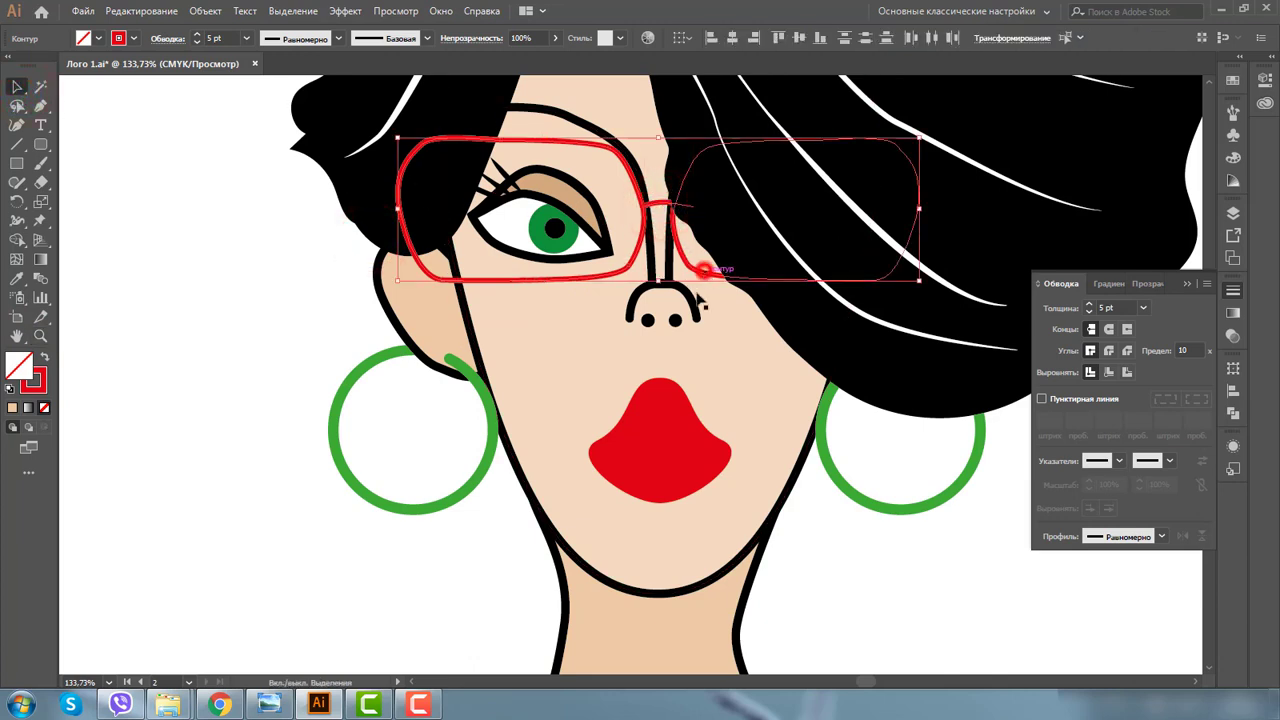
Step: Set the glasses and both green earrings to an 8 pt stroke weight
shift+click(483, 390)
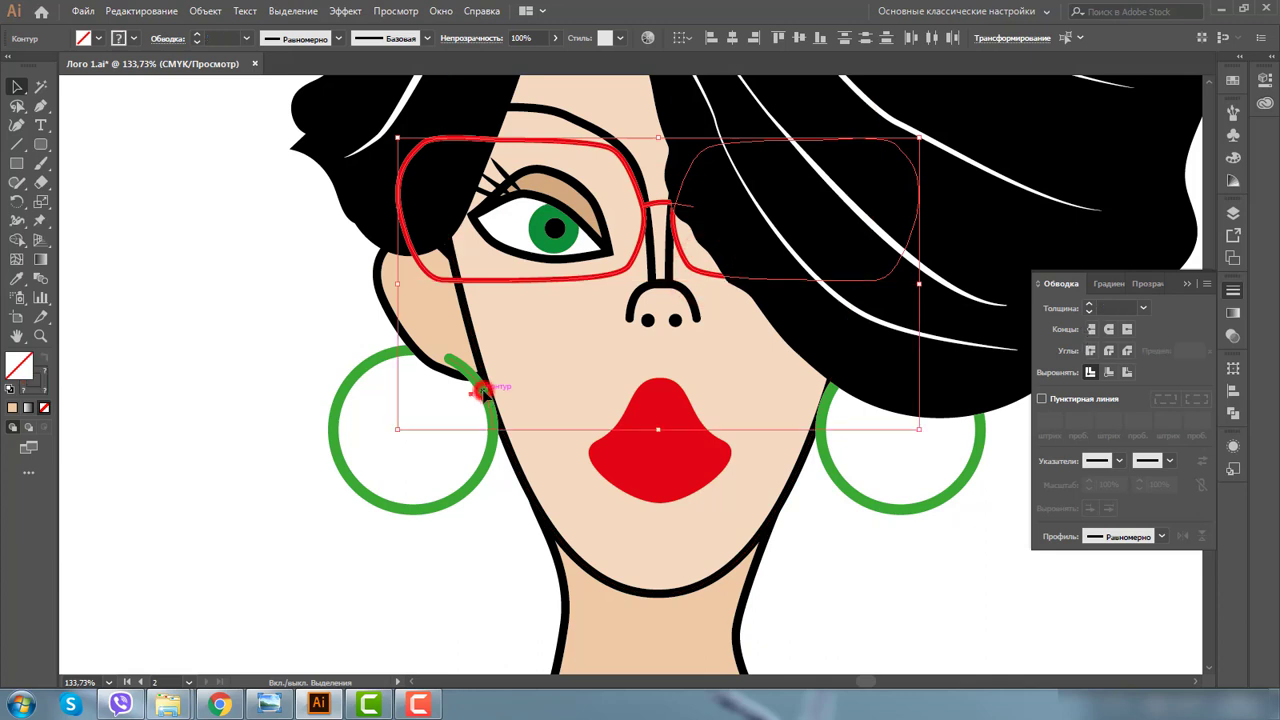
shift+click(482, 470)
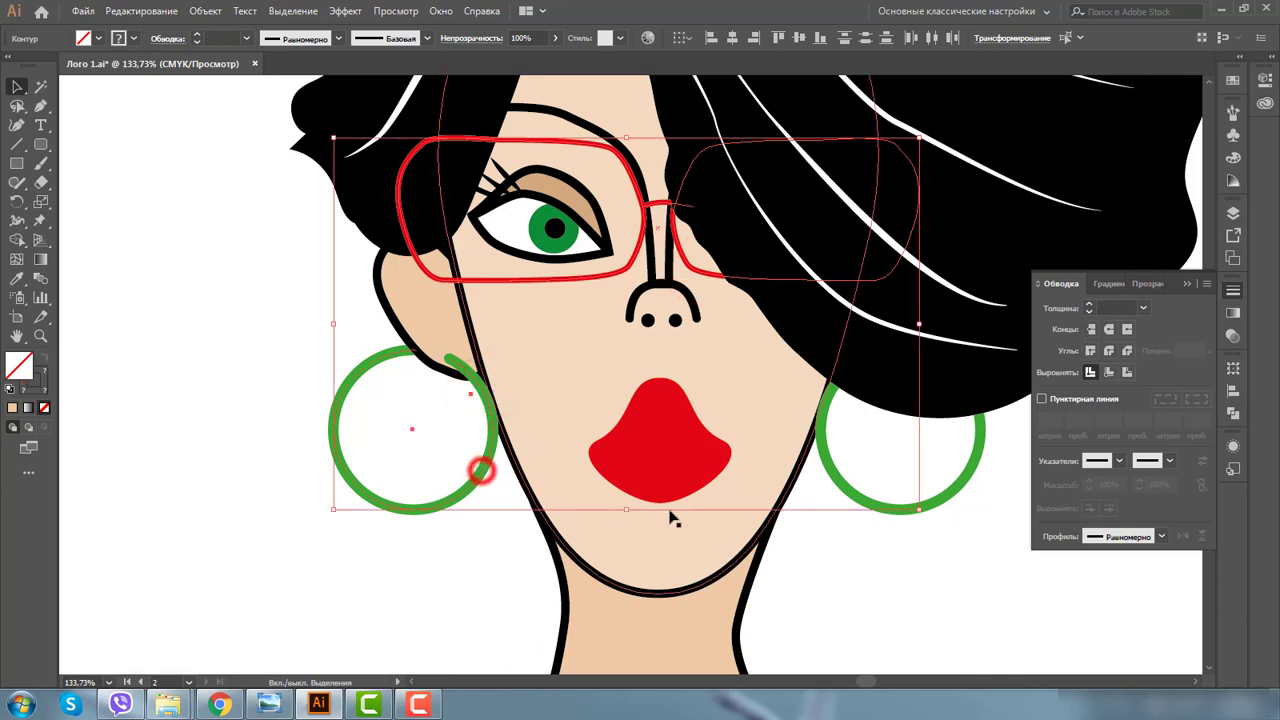
shift+click(830, 398)
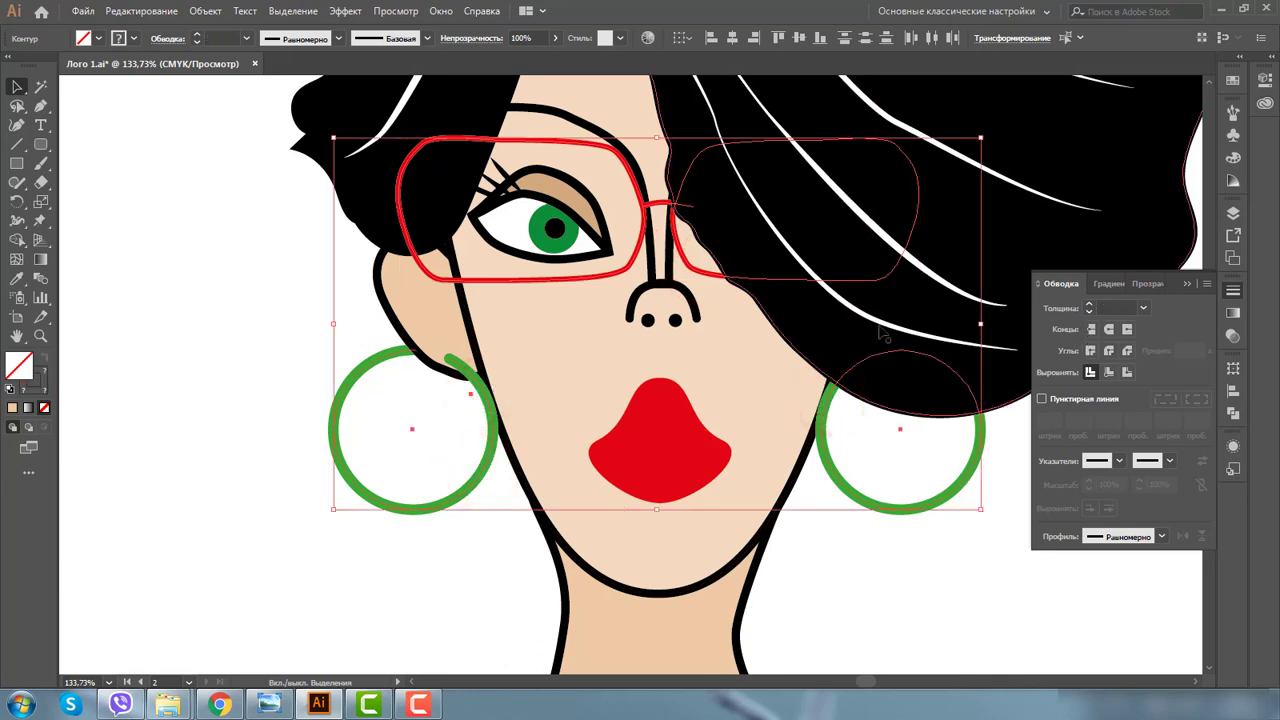
click(1124, 313)
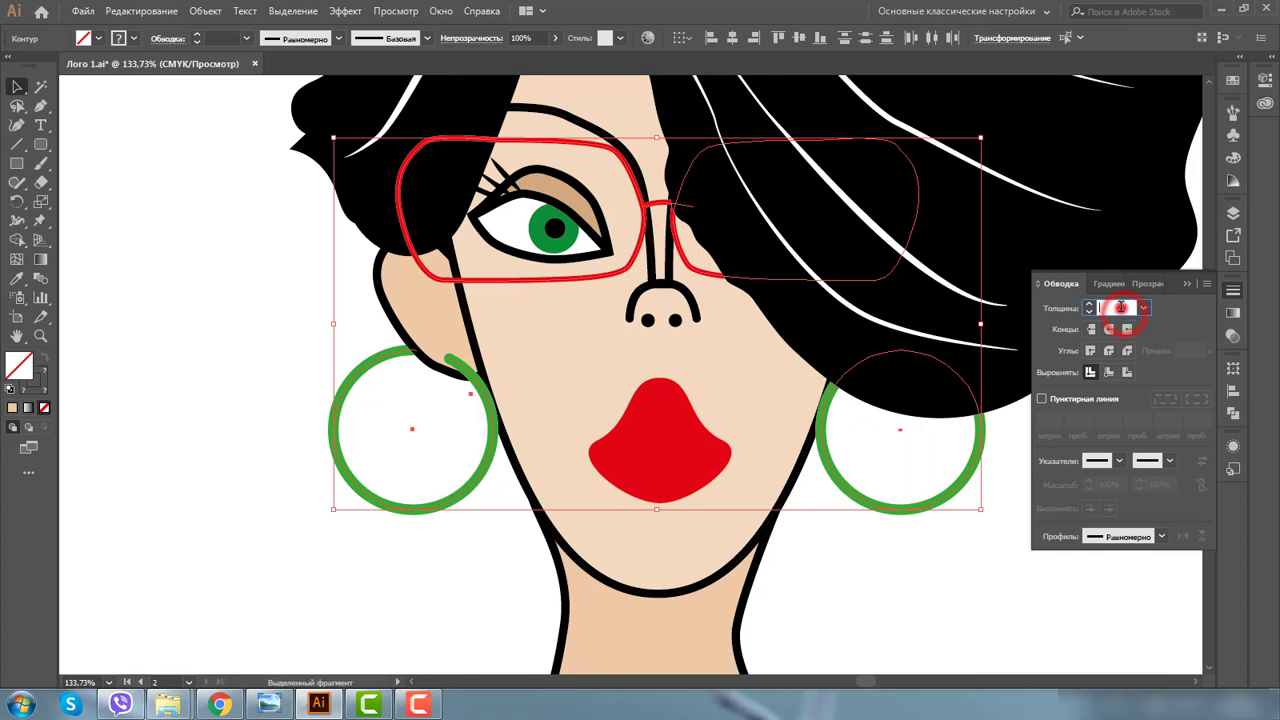
text(8)
key(Return)
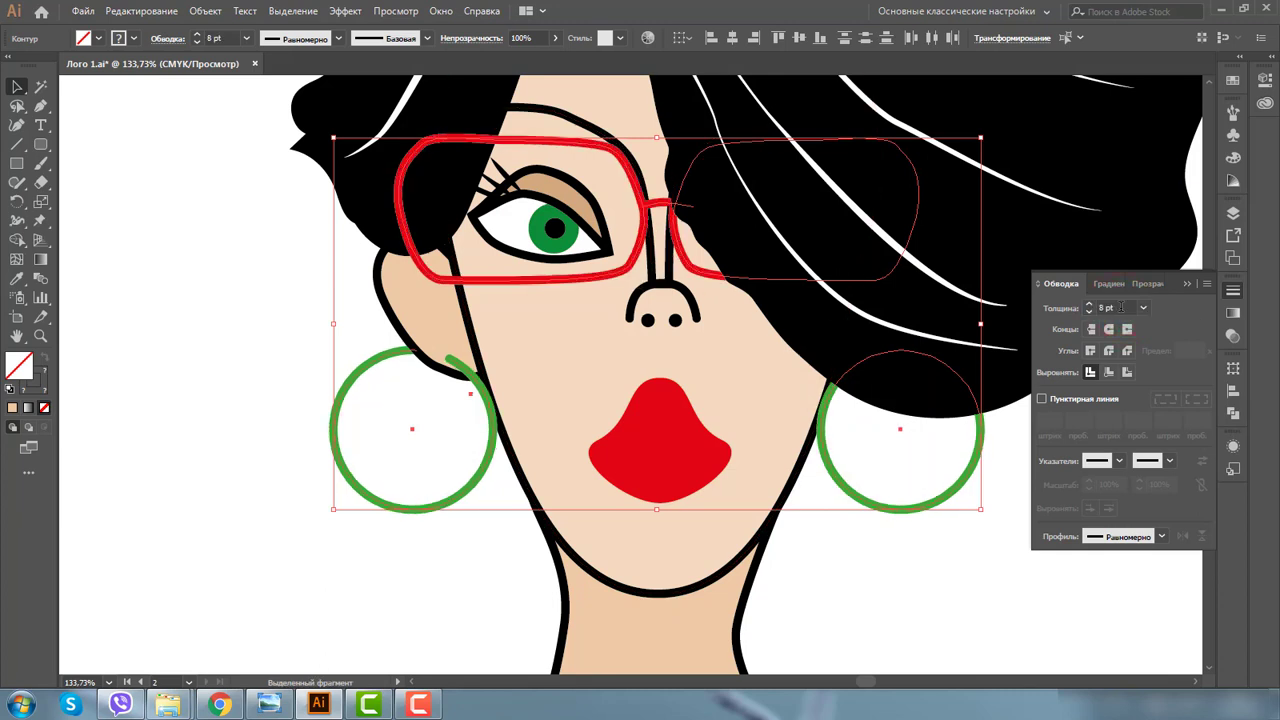
click(40, 336)
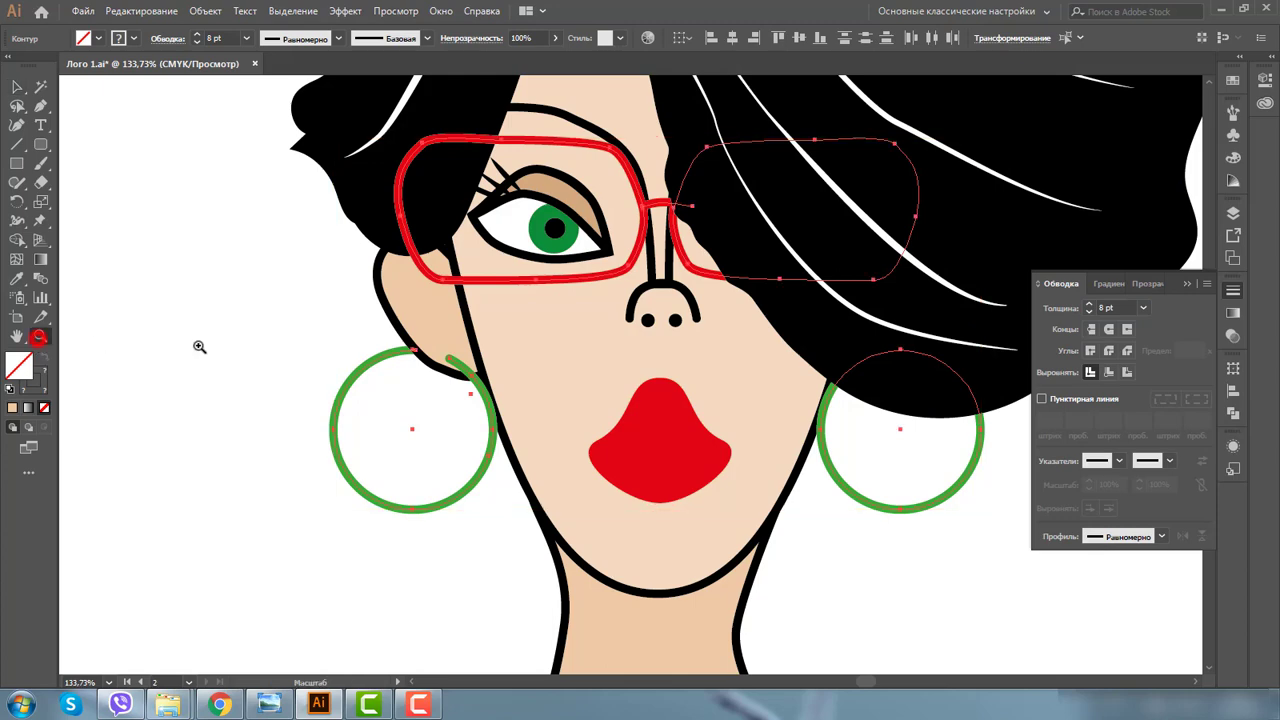
alt+click(622, 355)
alt+click(767, 300)
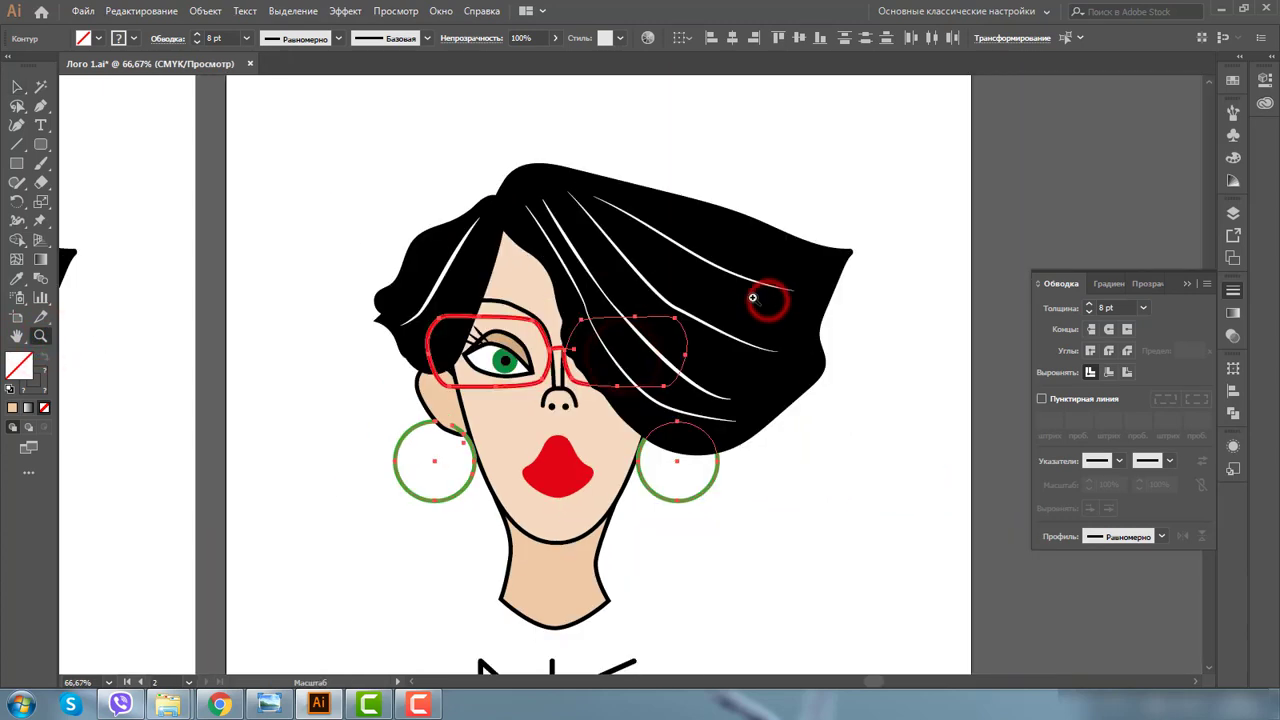
click(17, 87)
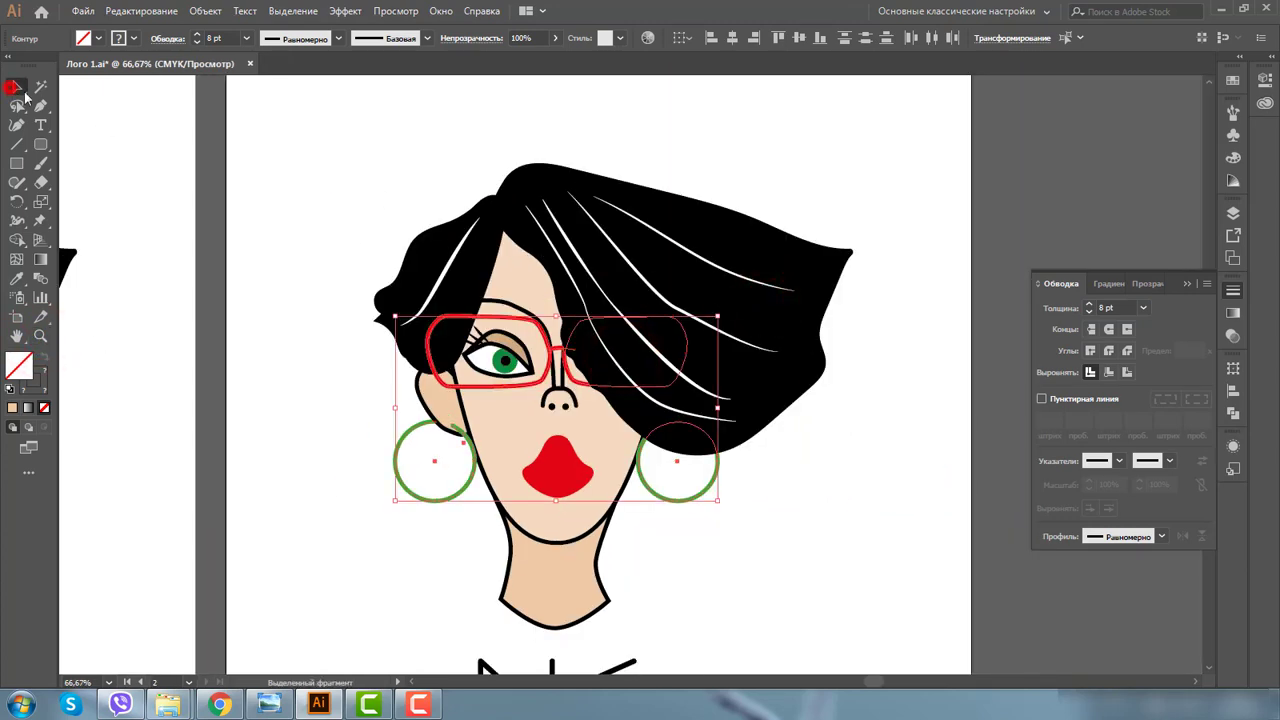
Step: Give the upper white hair strand the Uniform width profile and an 8 pt stroke
click(708, 253)
click(337, 38)
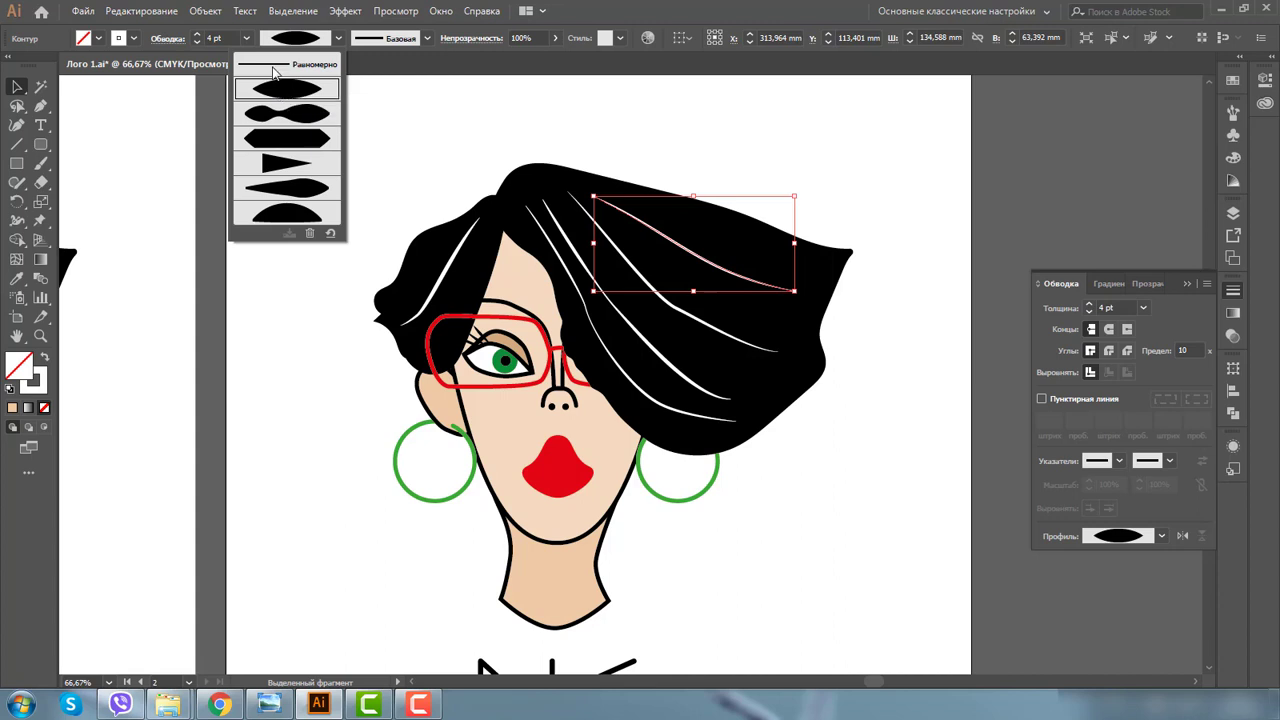
click(274, 66)
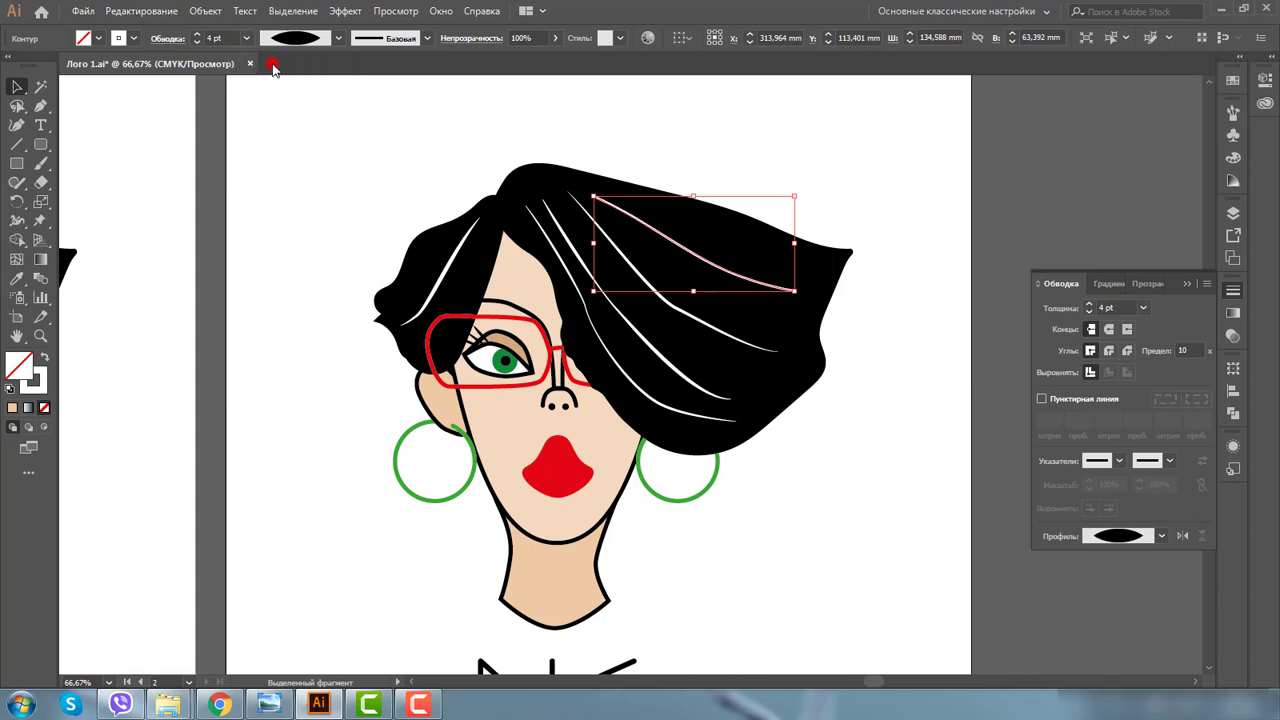
click(1110, 308)
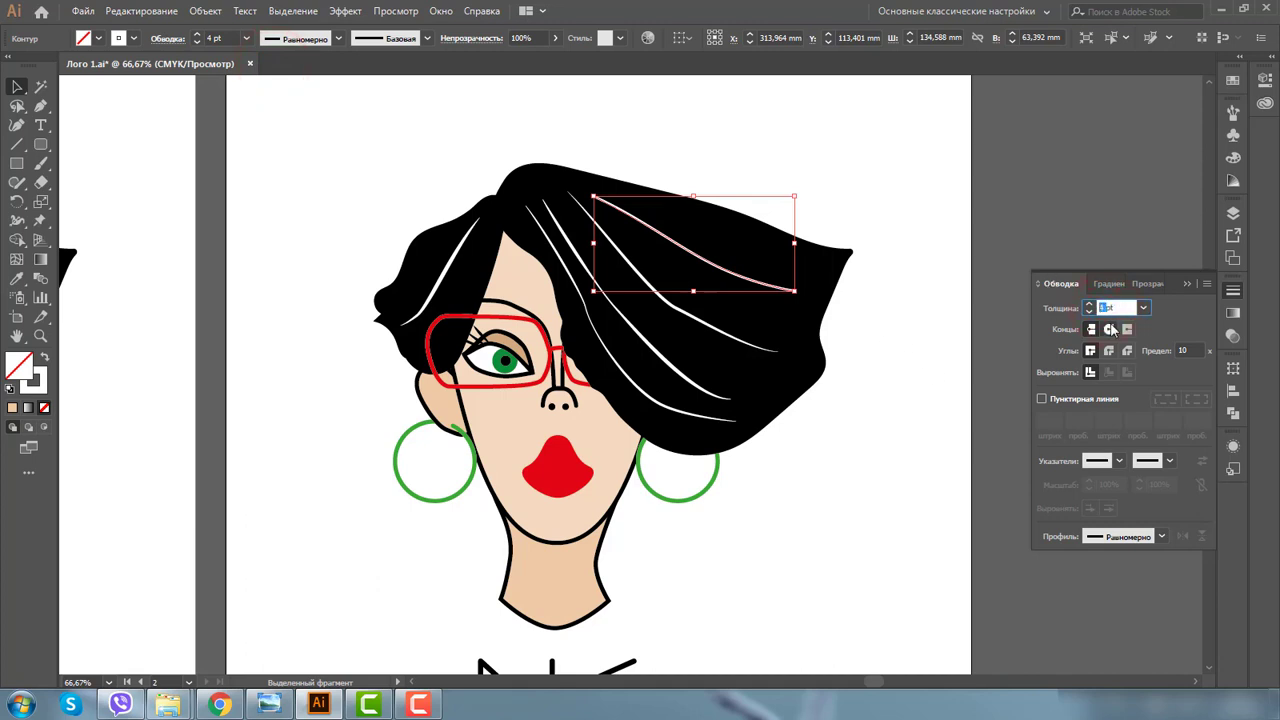
text(8)
key(Return)
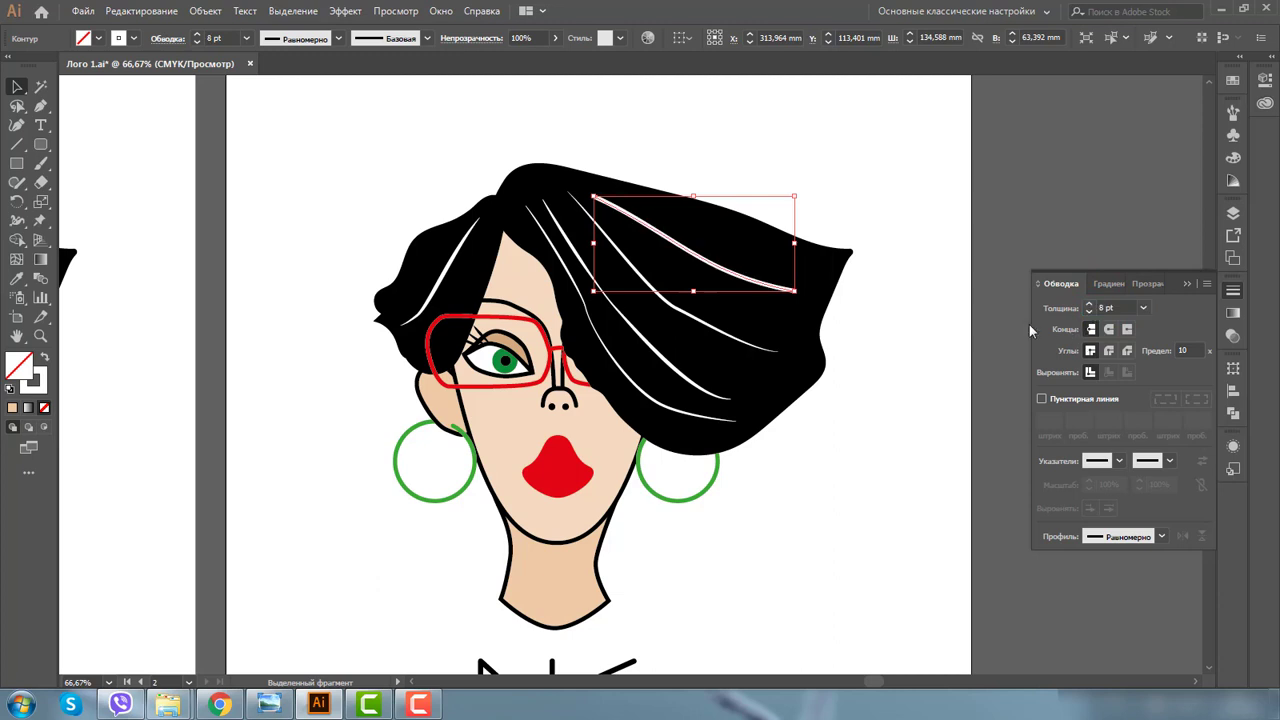
Step: Give the remaining white hair strands an 8 pt stroke with the Uniform width profile
click(700, 320)
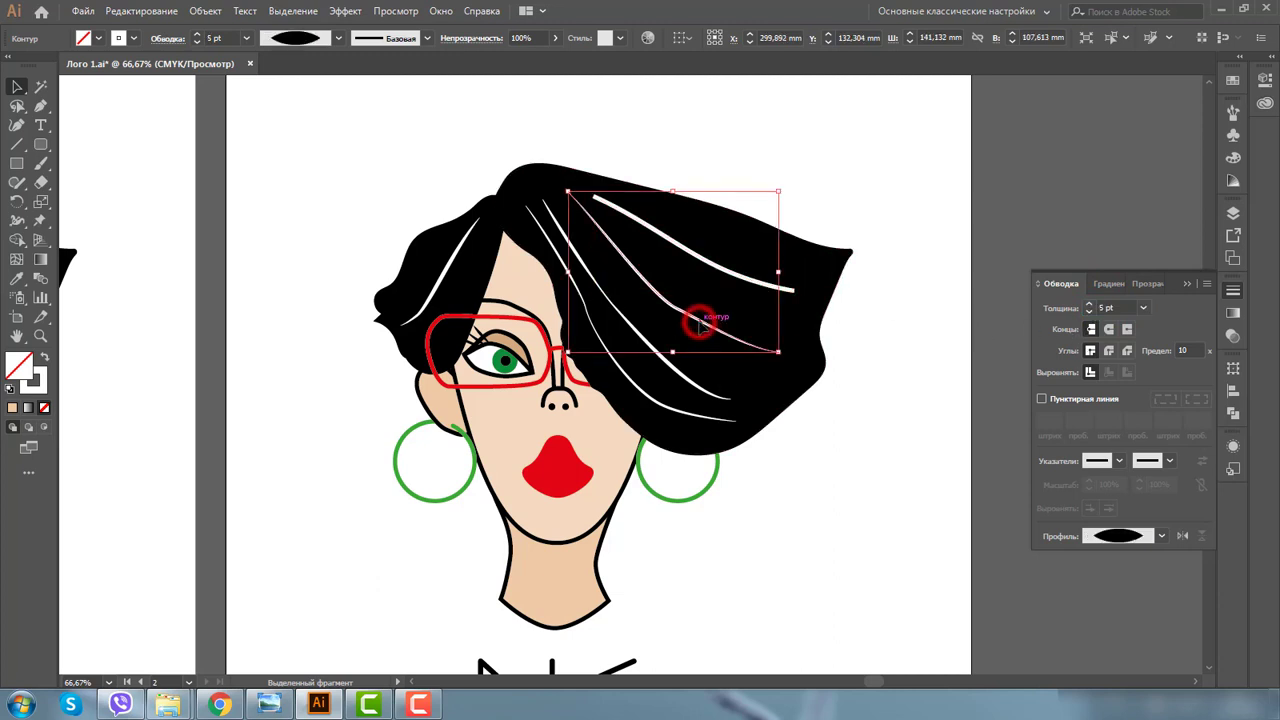
shift+click(678, 370)
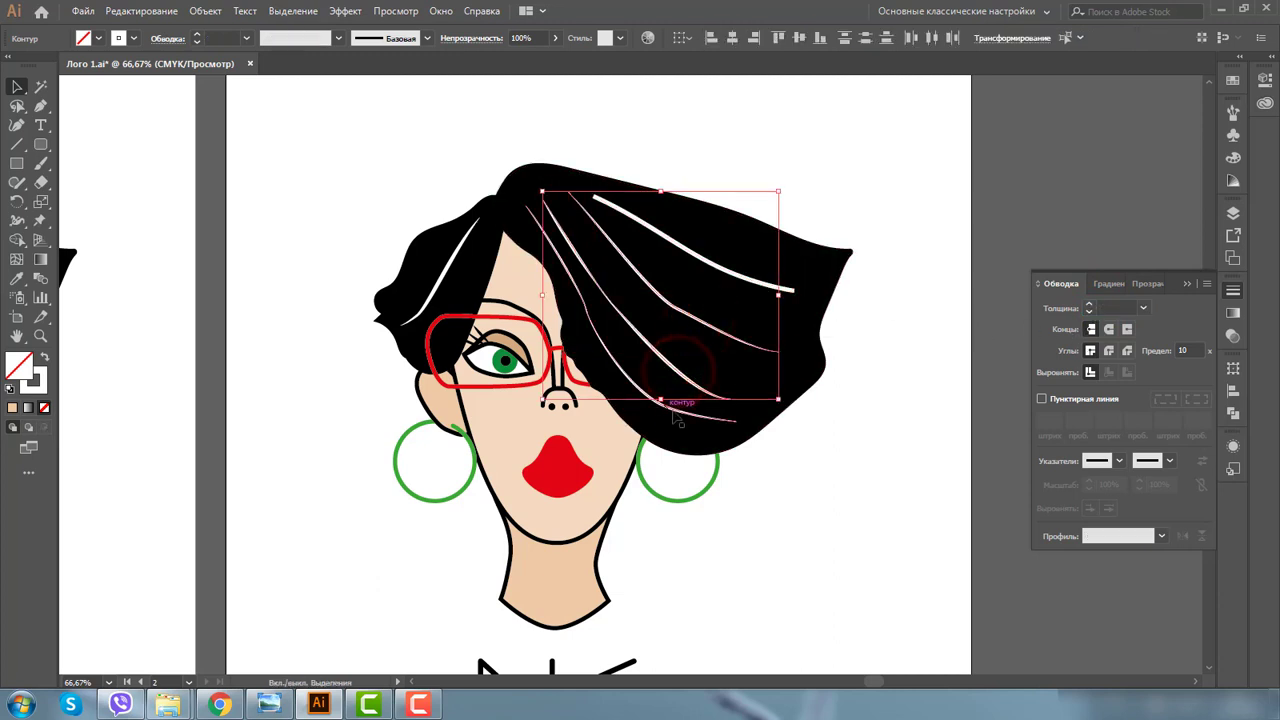
shift+click(676, 414)
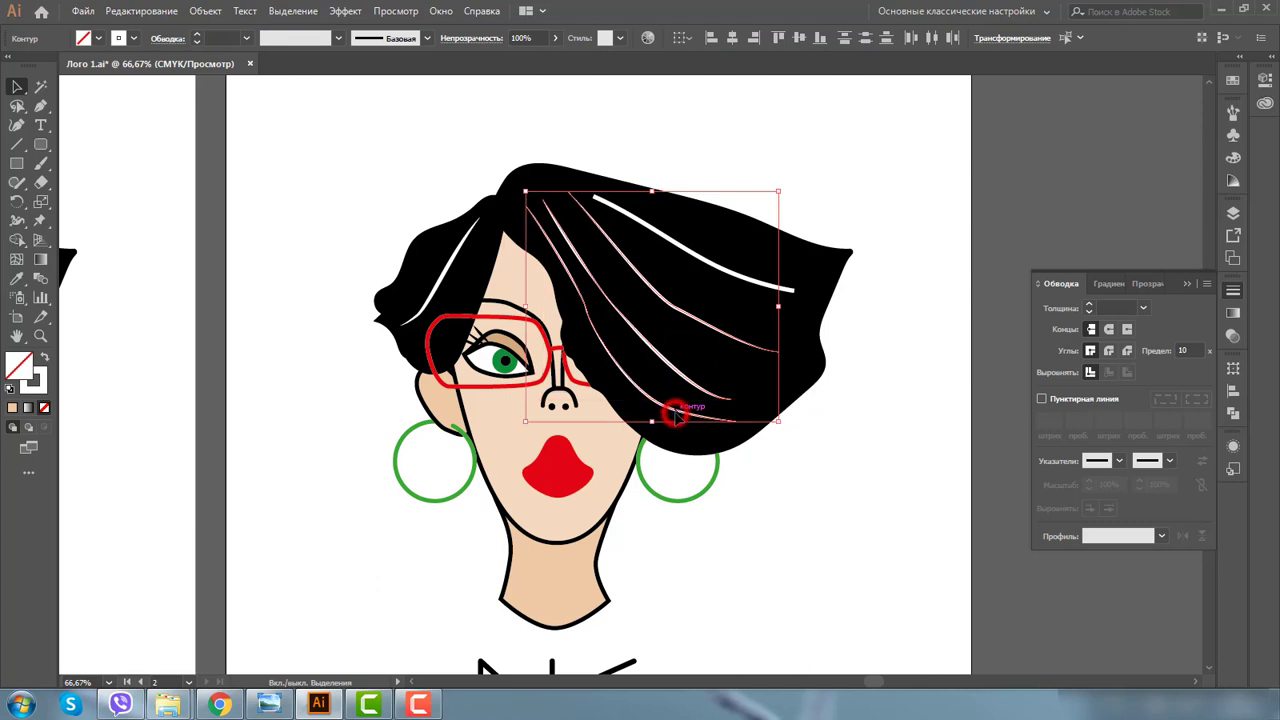
shift+click(446, 276)
click(1115, 308)
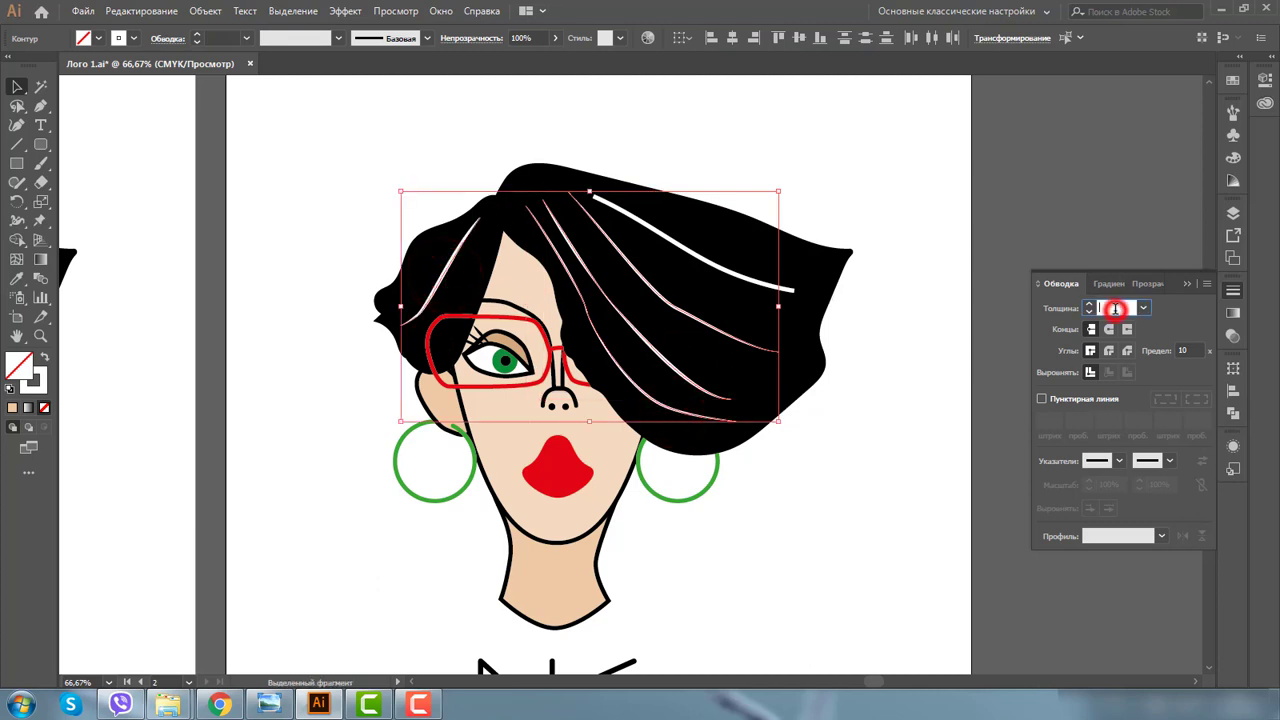
key(Return)
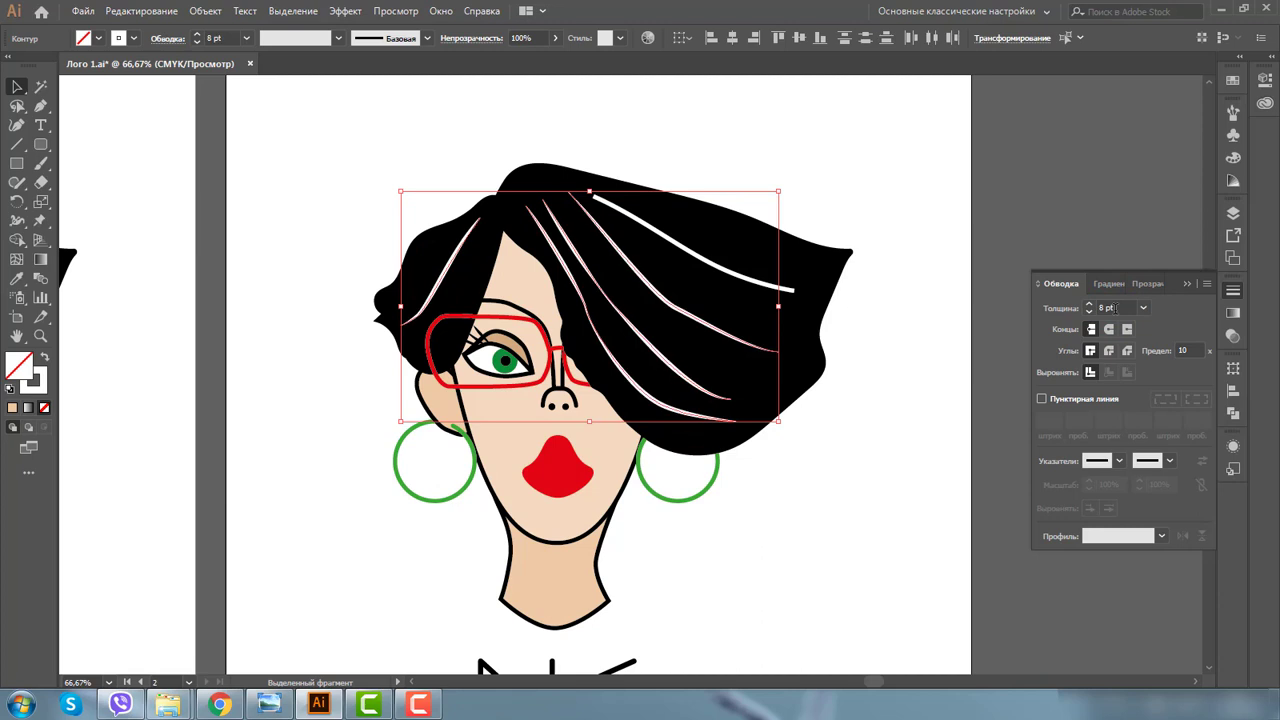
click(339, 38)
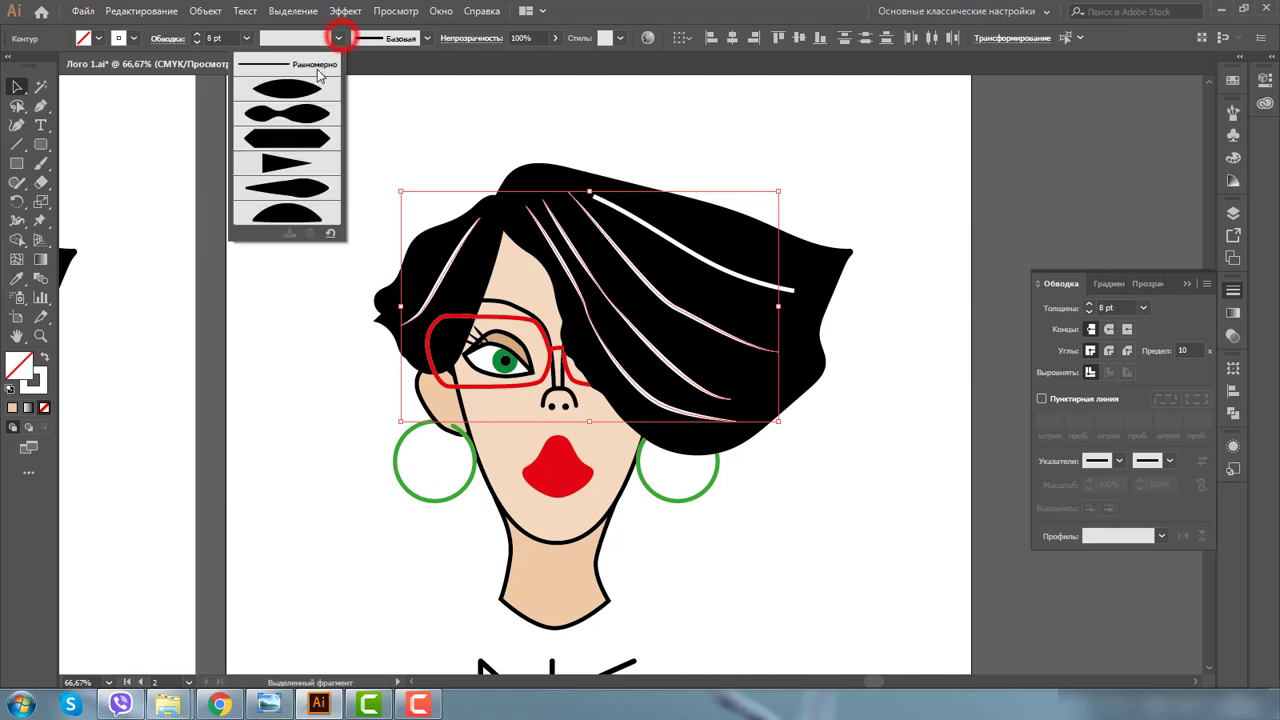
click(314, 64)
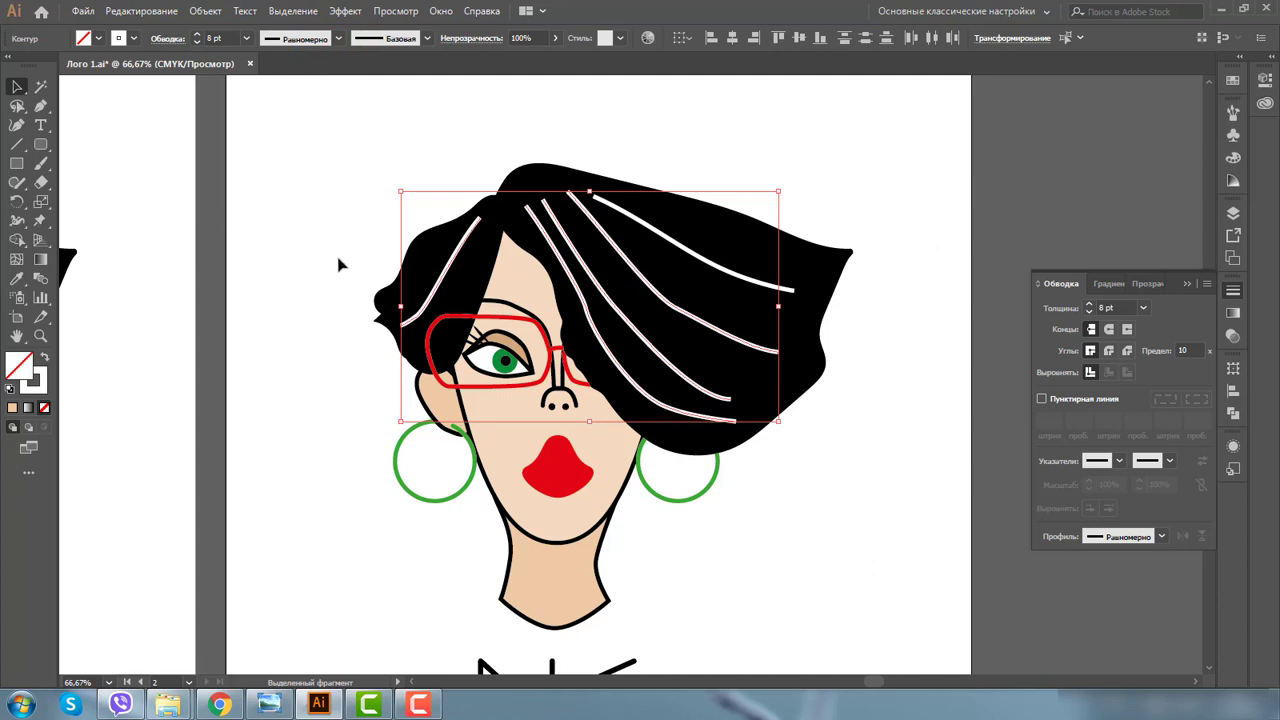
click(41, 336)
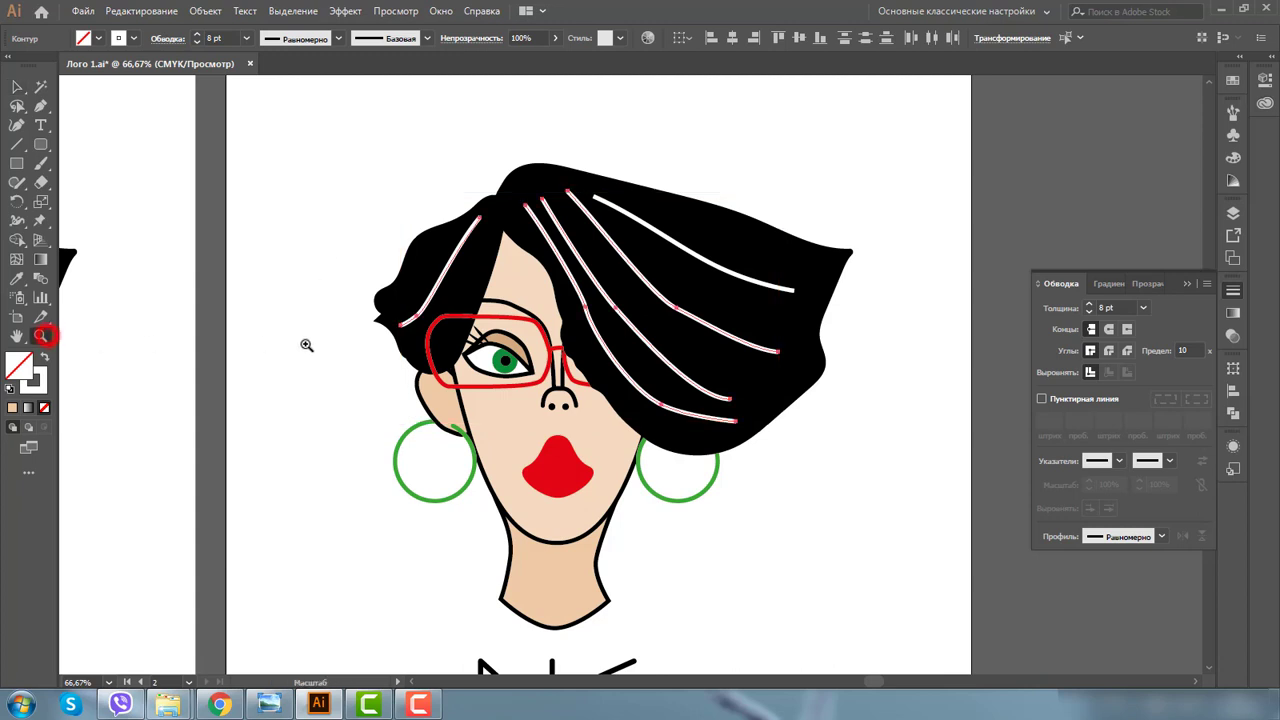
drag(371, 300, 474, 366)
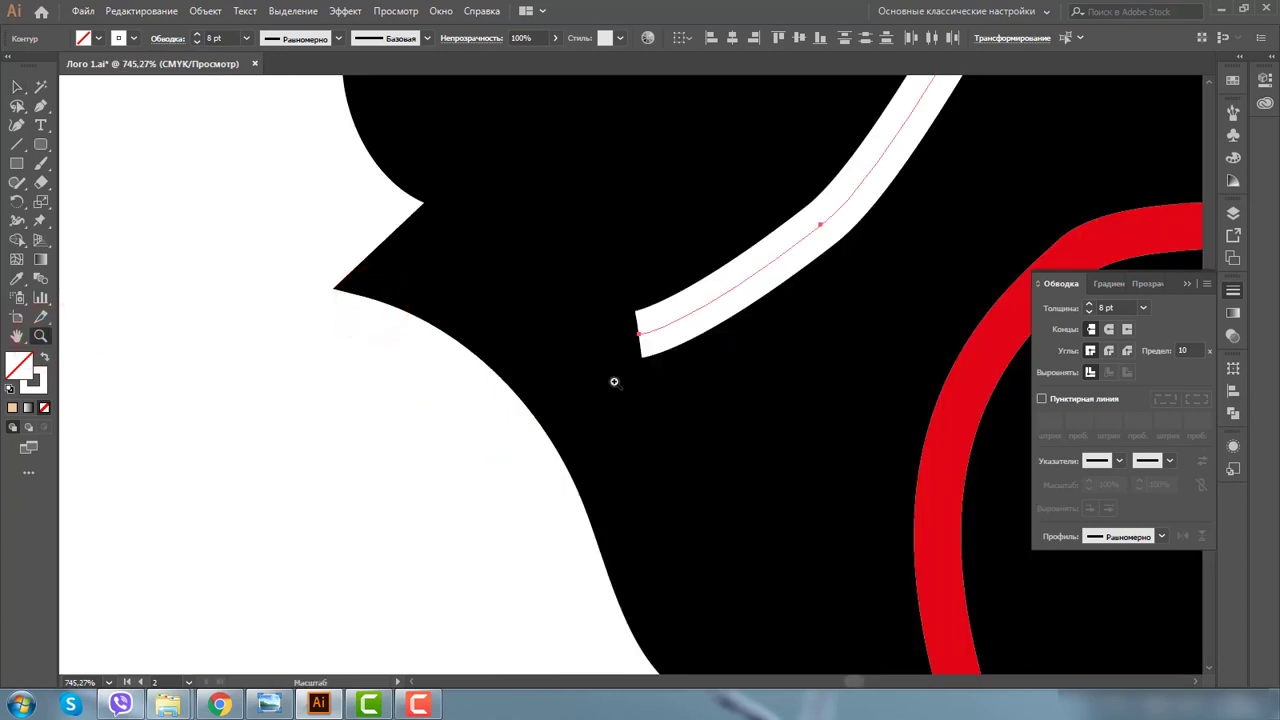
click(41, 336)
alt+click(657, 342)
alt+click(755, 370)
alt+click(854, 380)
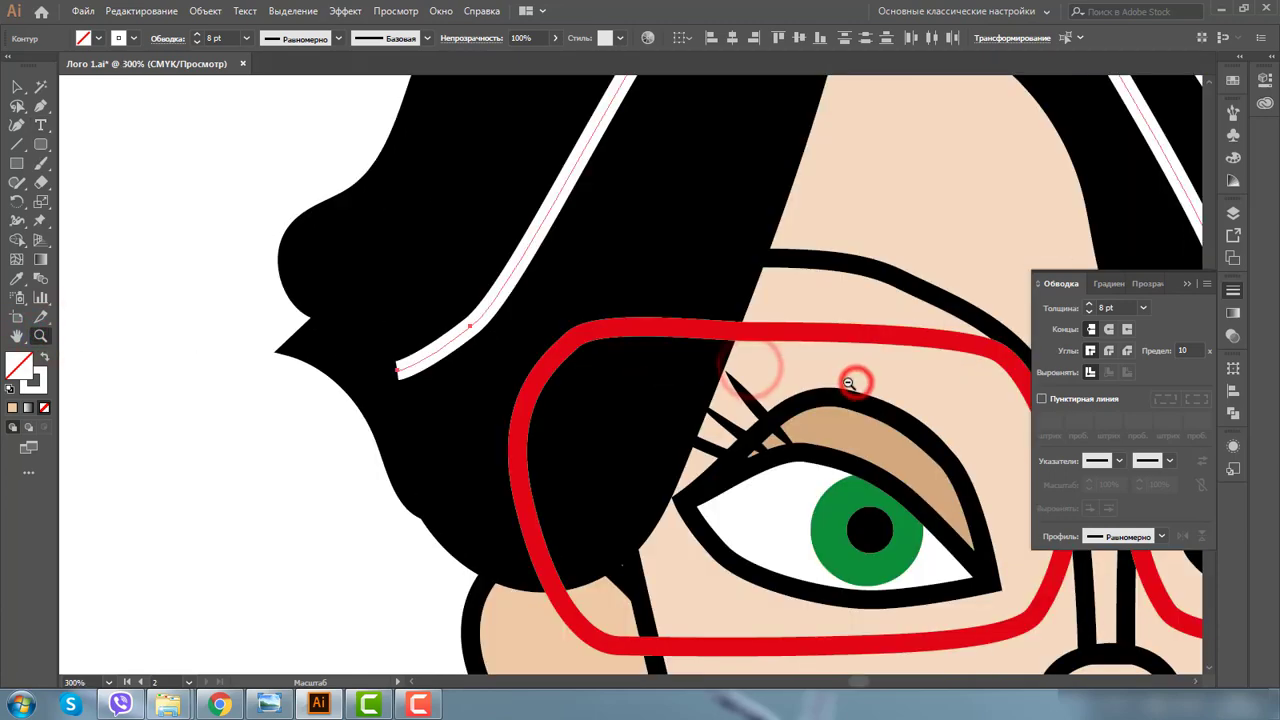
alt+click(808, 383)
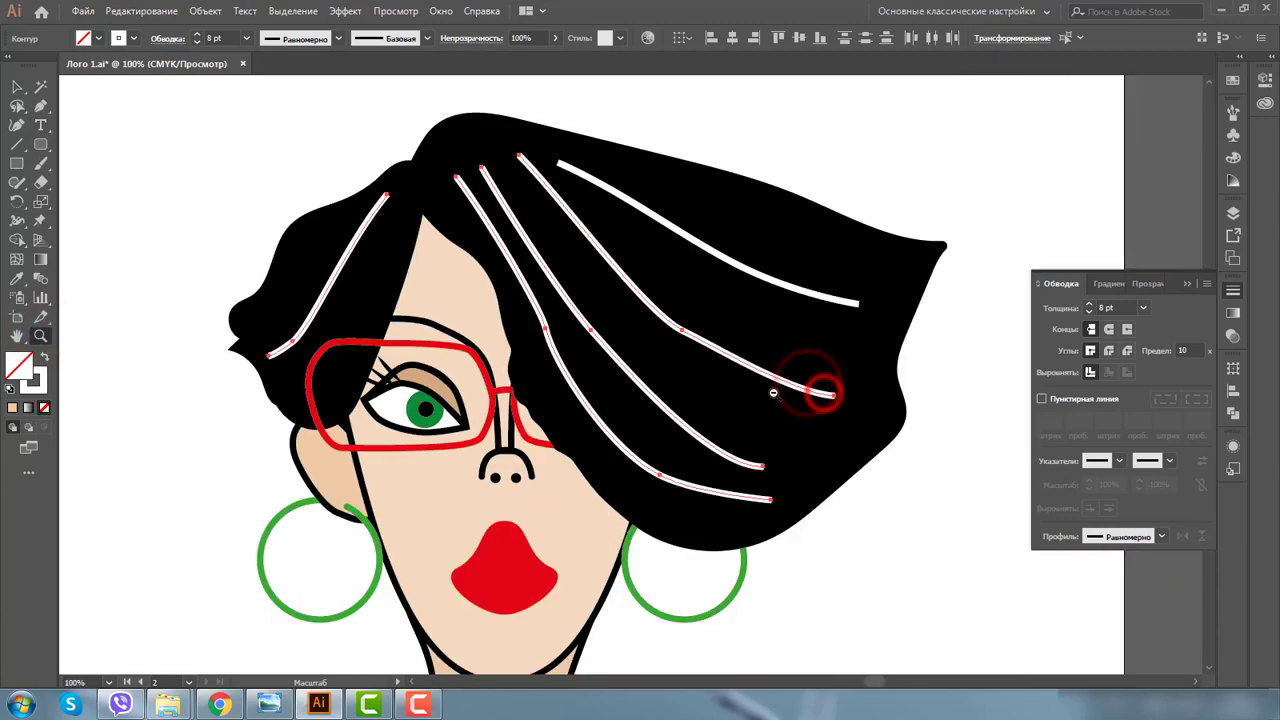
alt+click(772, 391)
click(16, 86)
click(562, 402)
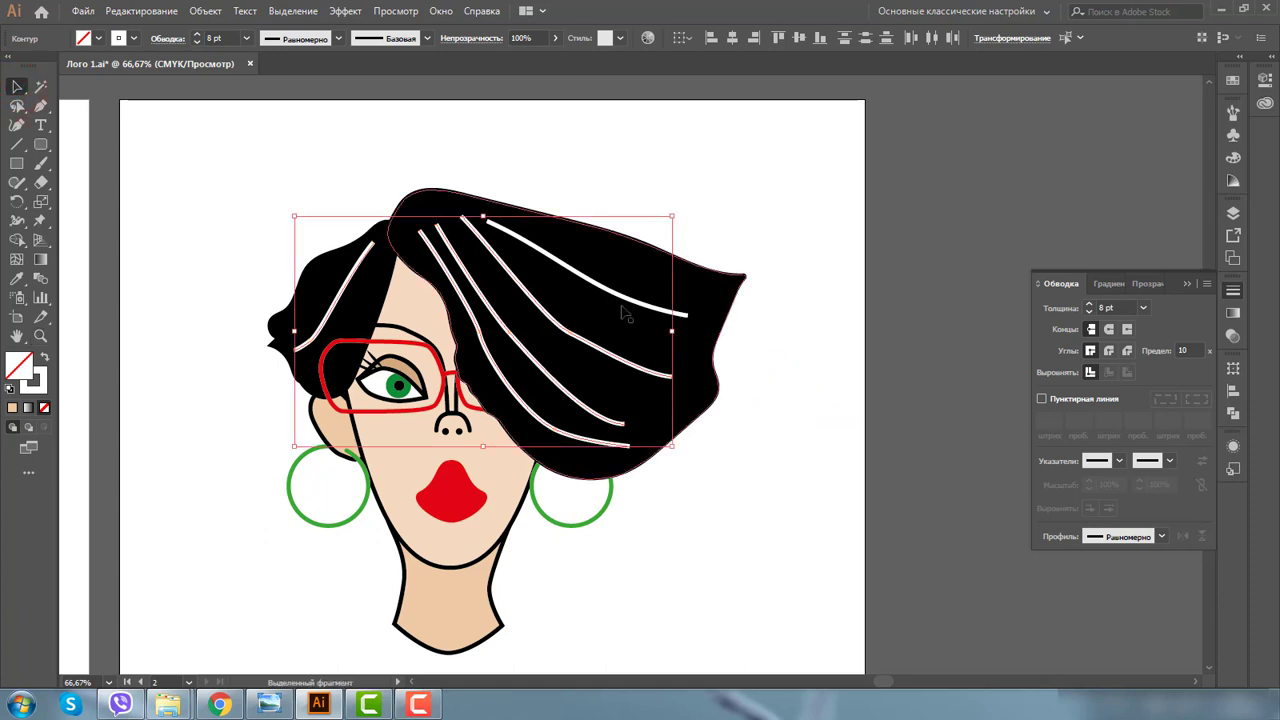
click(936, 292)
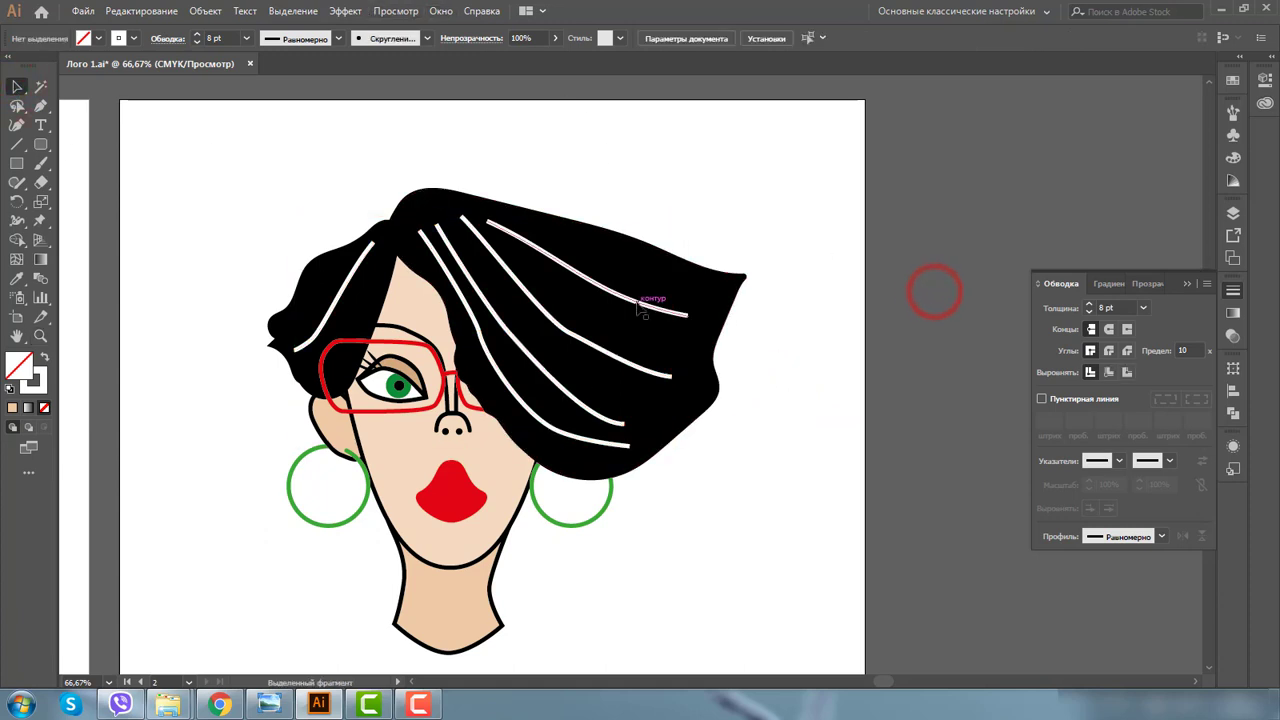
click(638, 296)
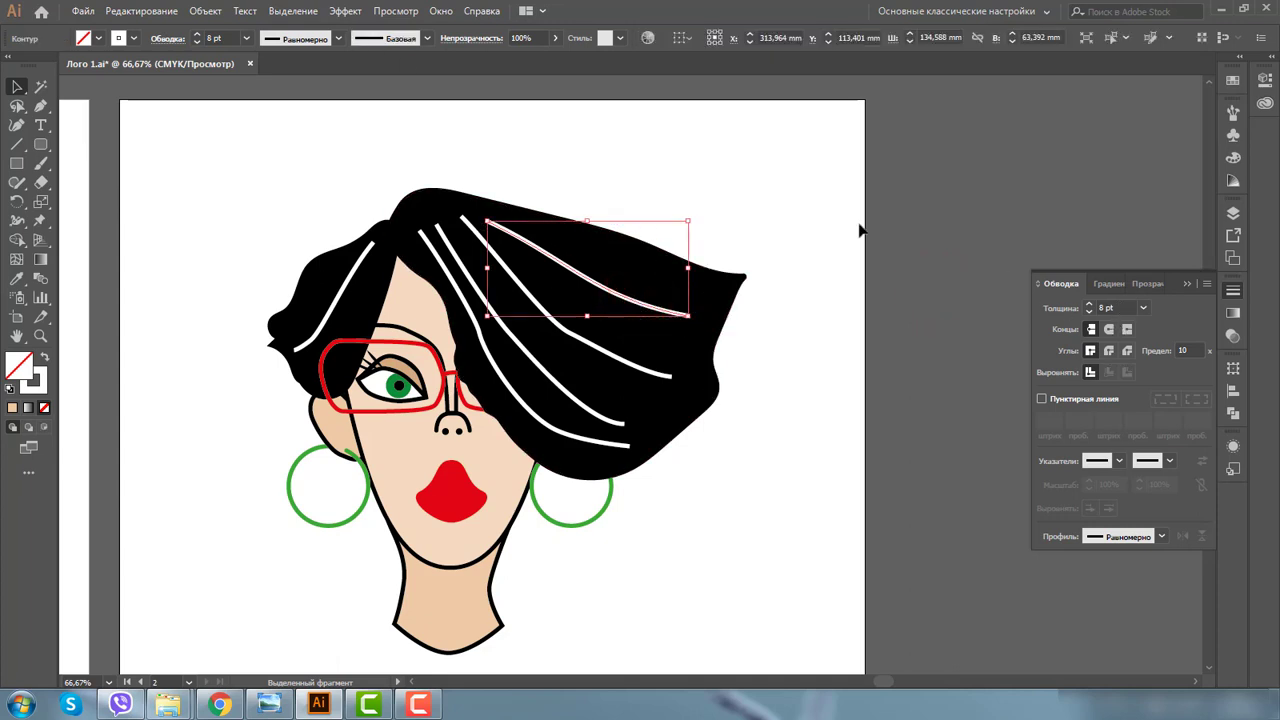
Step: Select all 8 pt strokes via Select > Same > Stroke Weight and apply Round Cap and Round Join
click(300, 11)
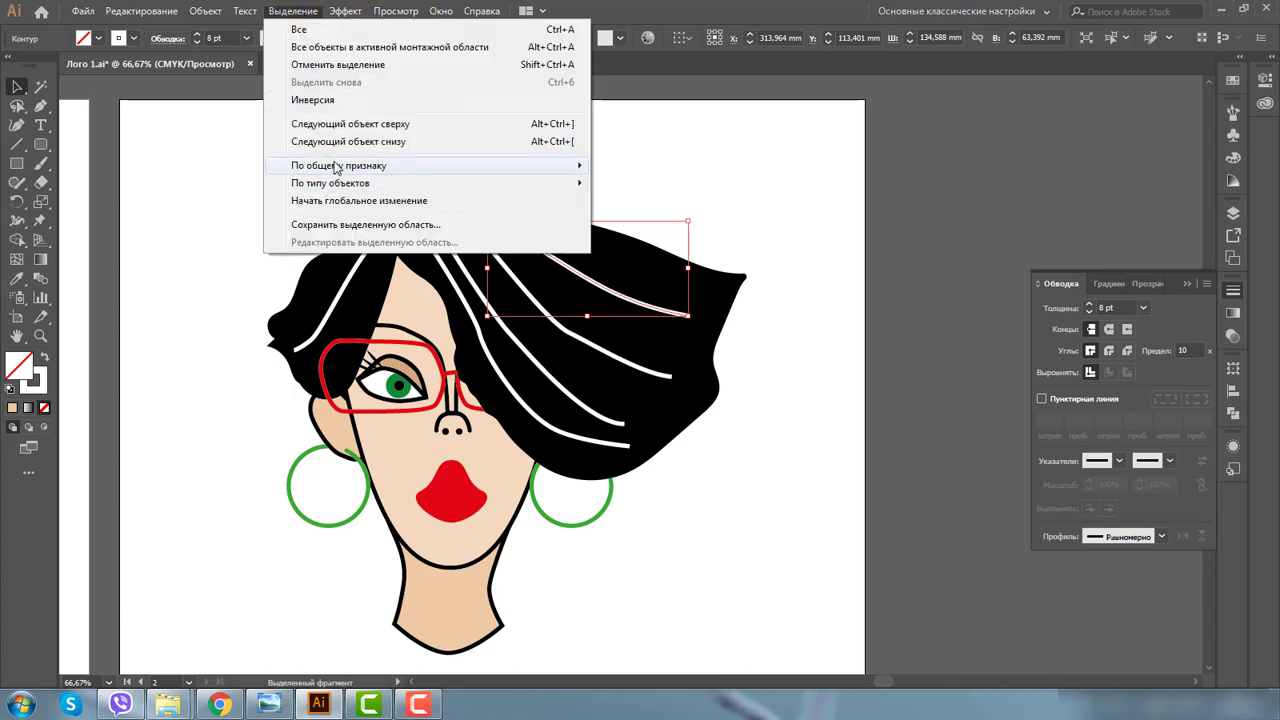
mouse_move(338, 165)
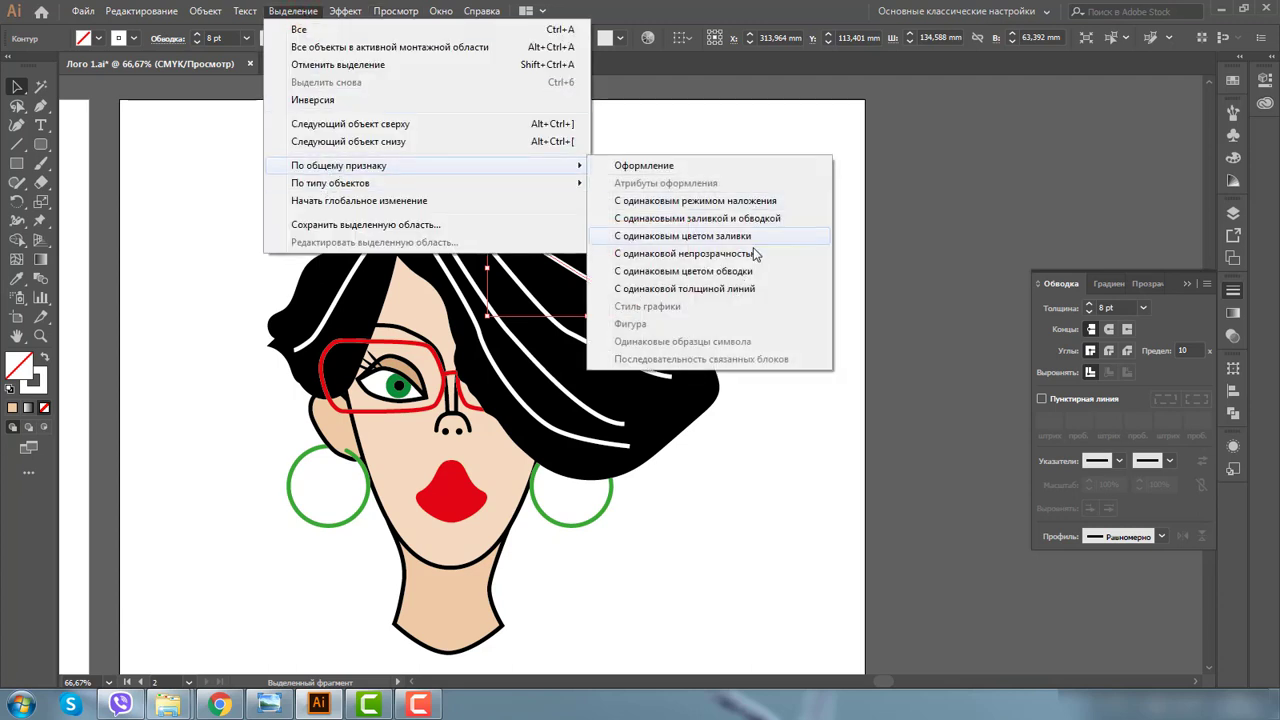
click(730, 289)
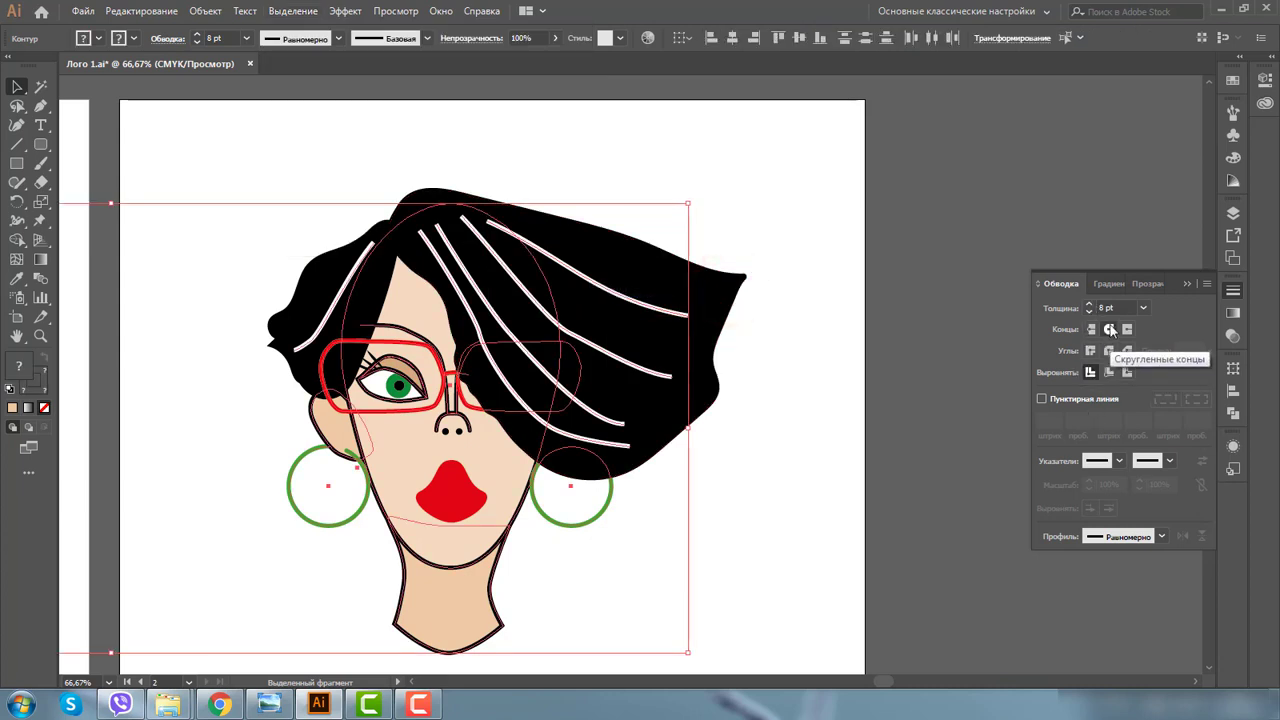
click(1108, 330)
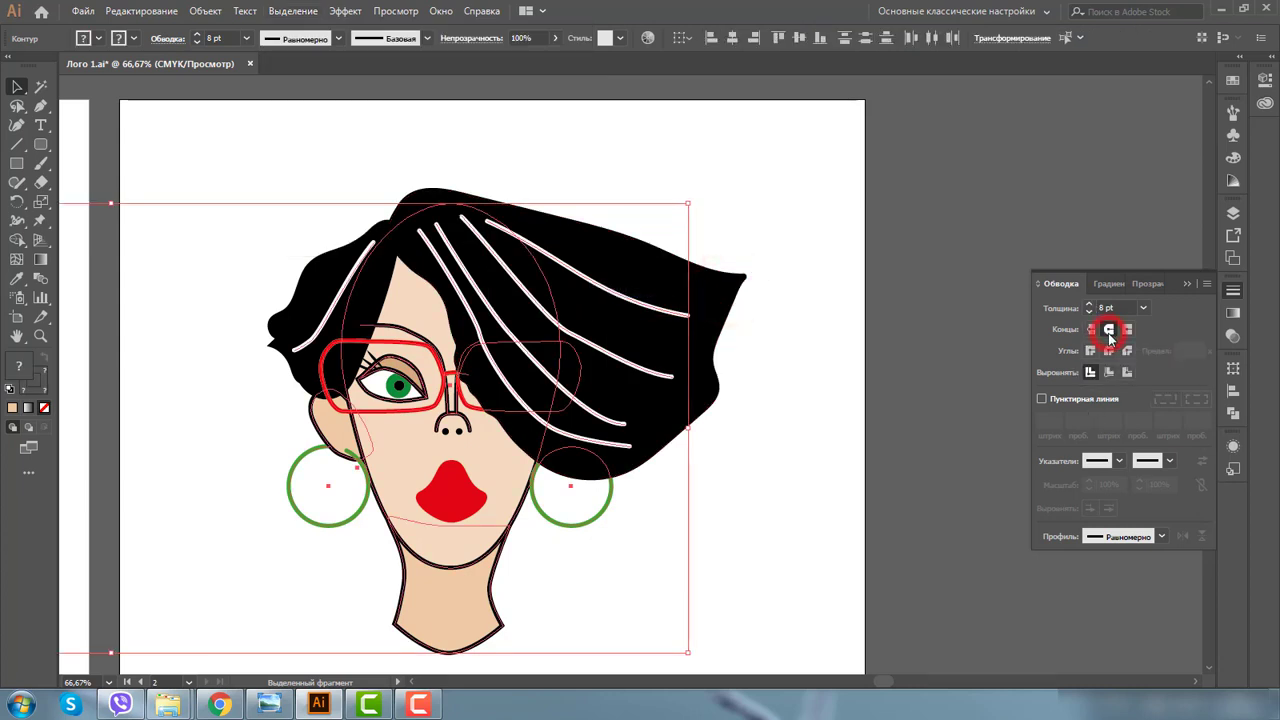
click(1110, 355)
click(937, 313)
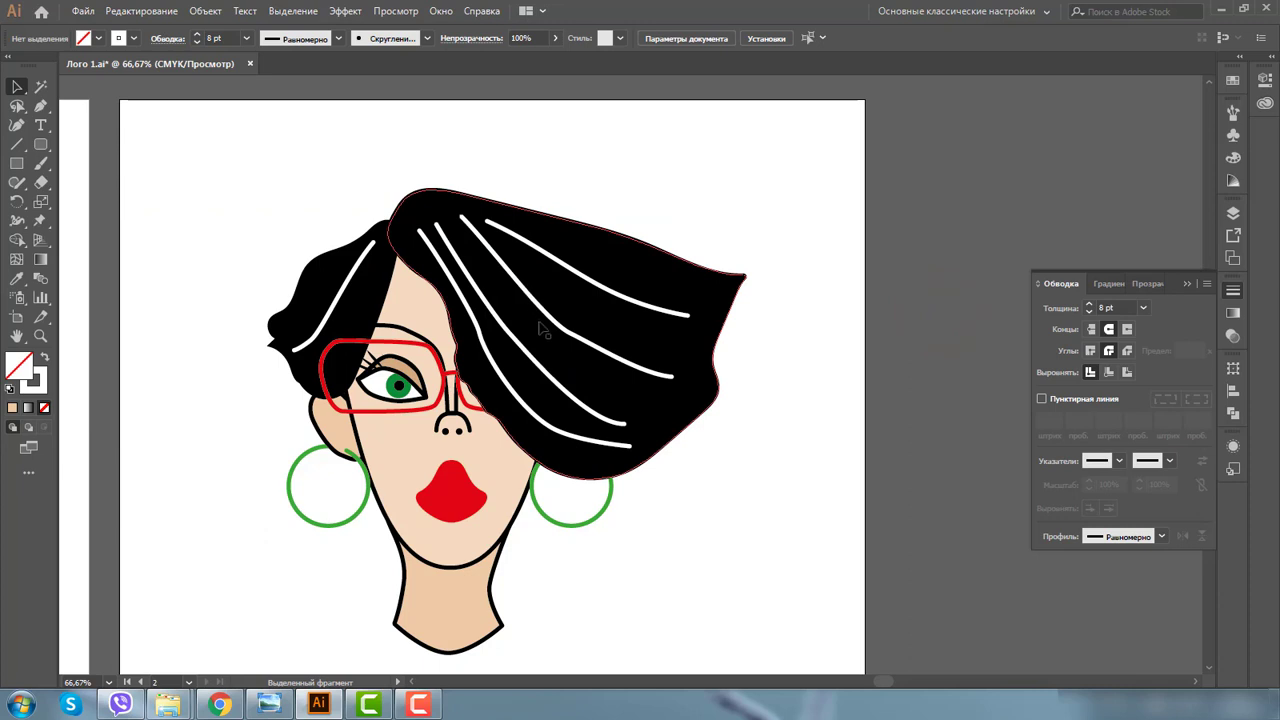
click(40, 336)
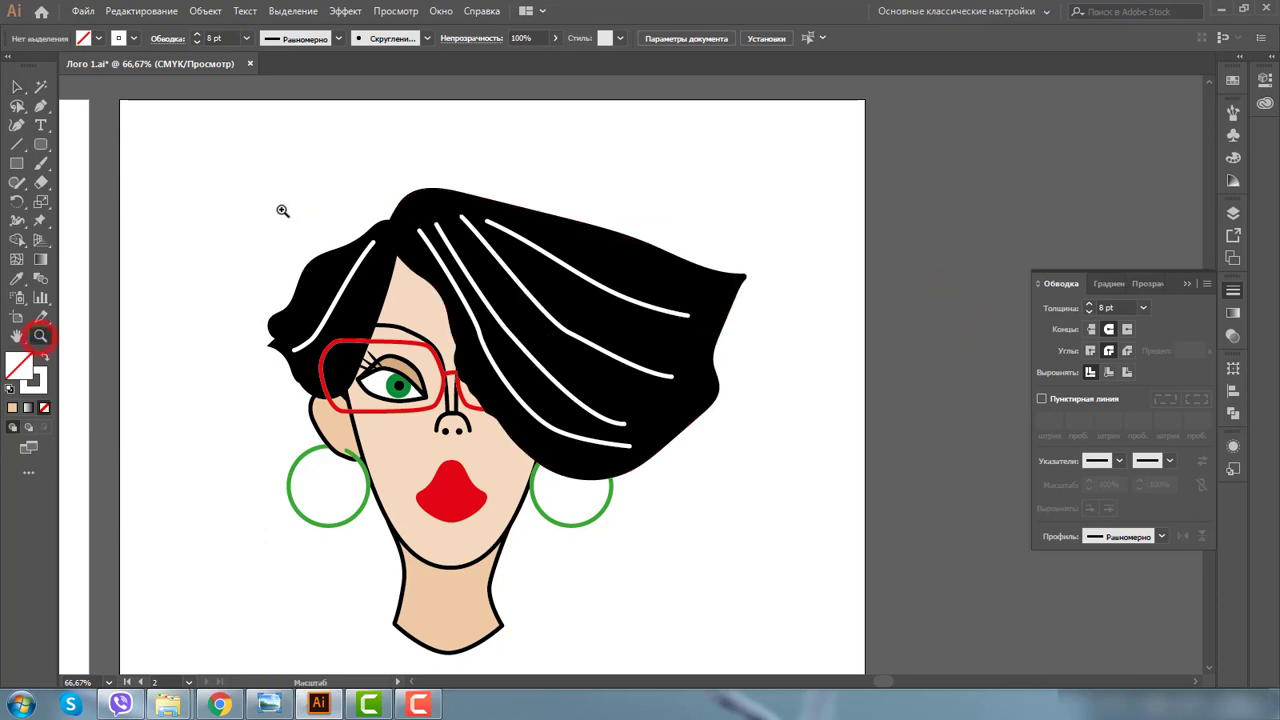
drag(234, 194, 800, 606)
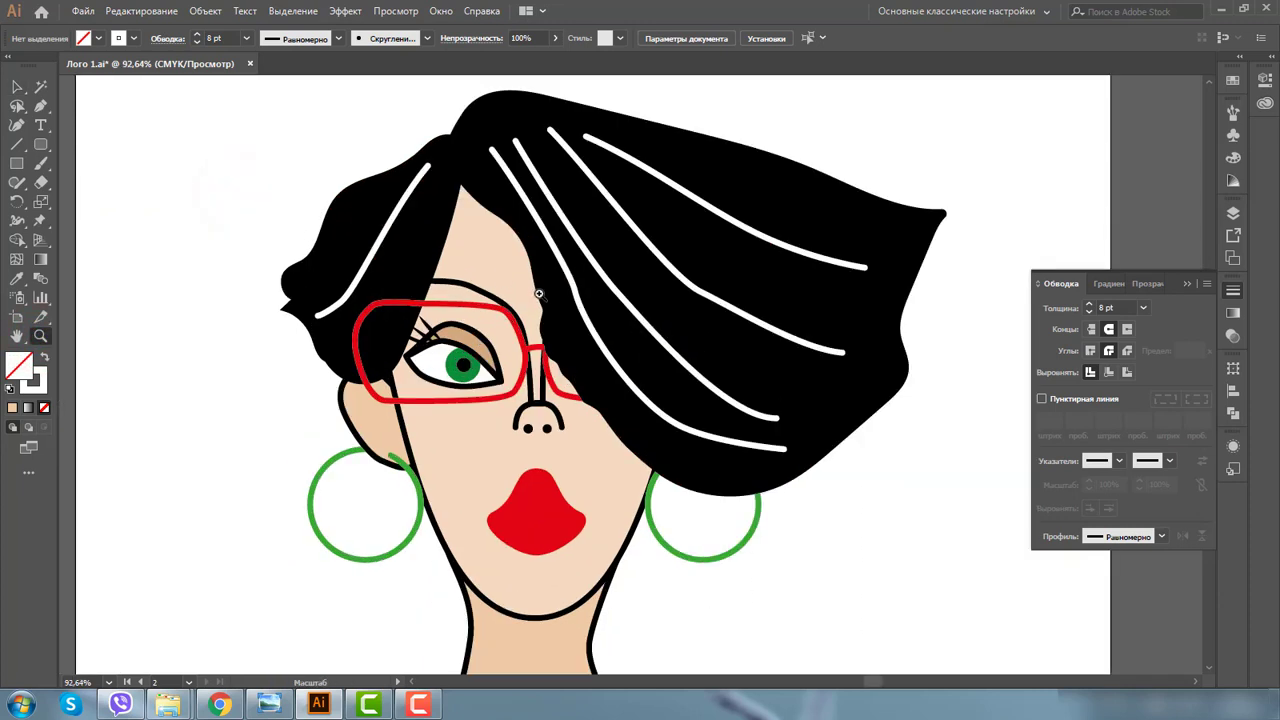
drag(507, 298, 612, 428)
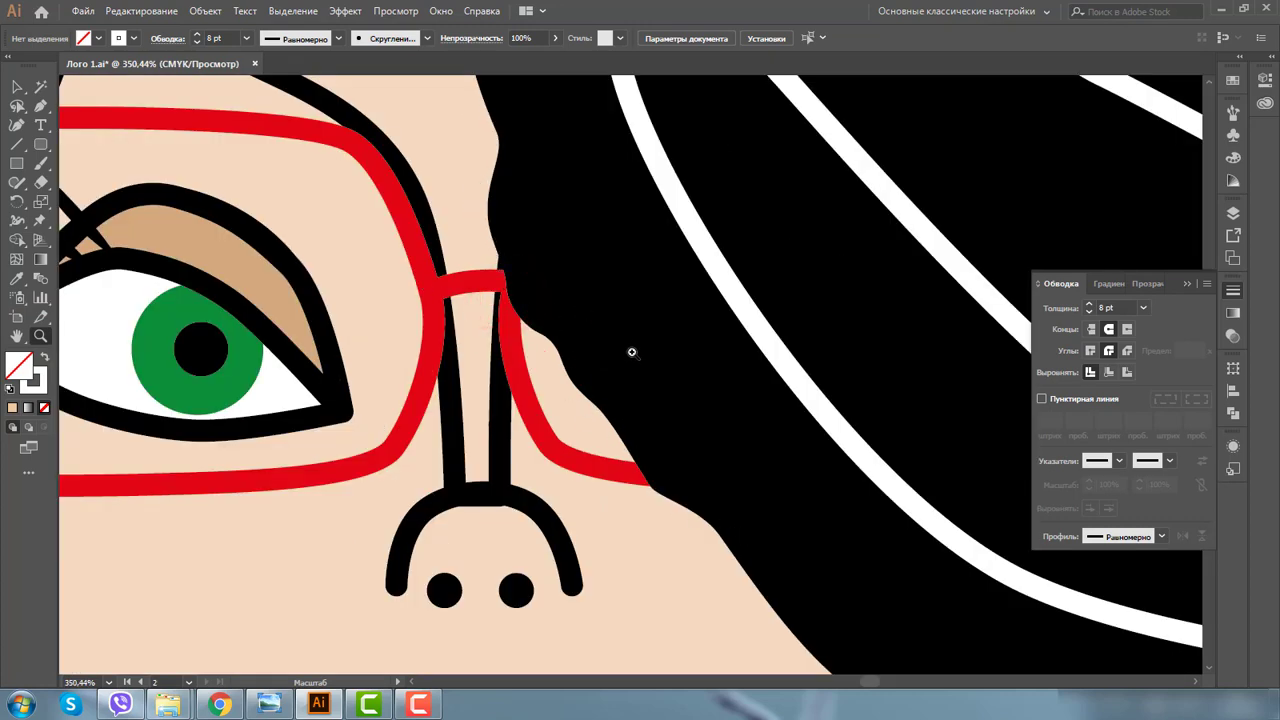
alt+click(643, 368)
alt+click(674, 383)
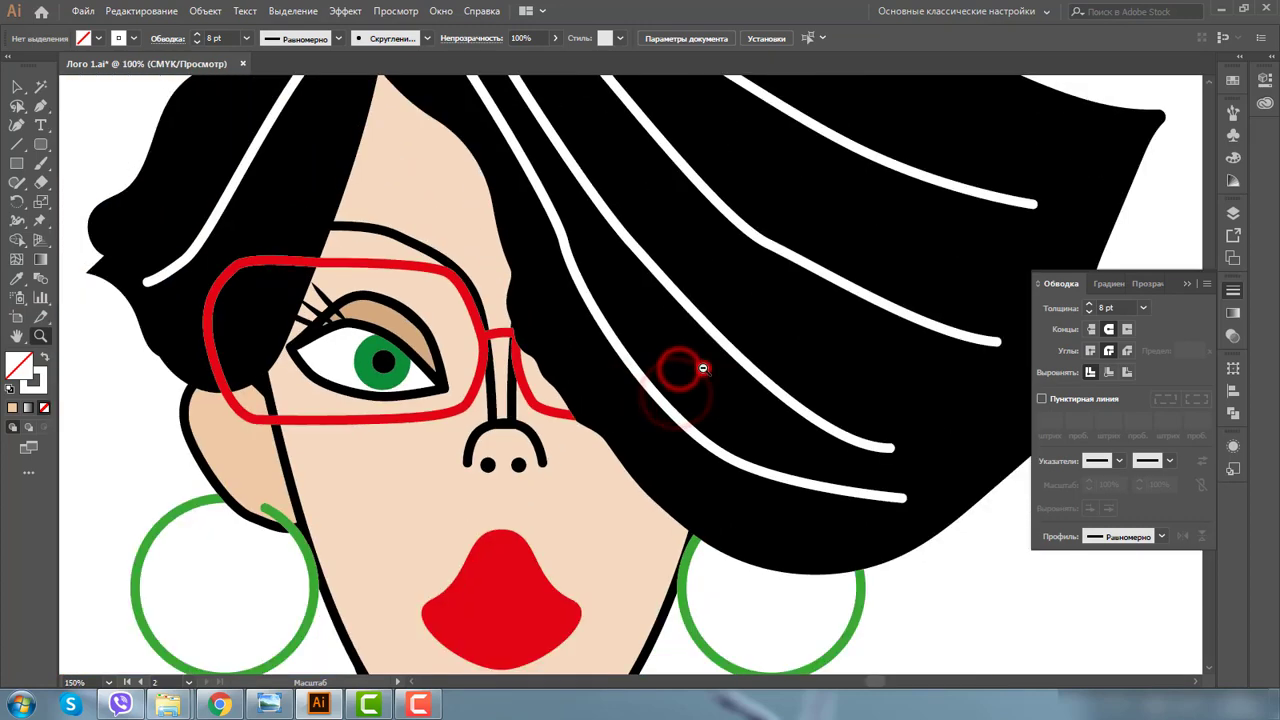
alt+click(703, 368)
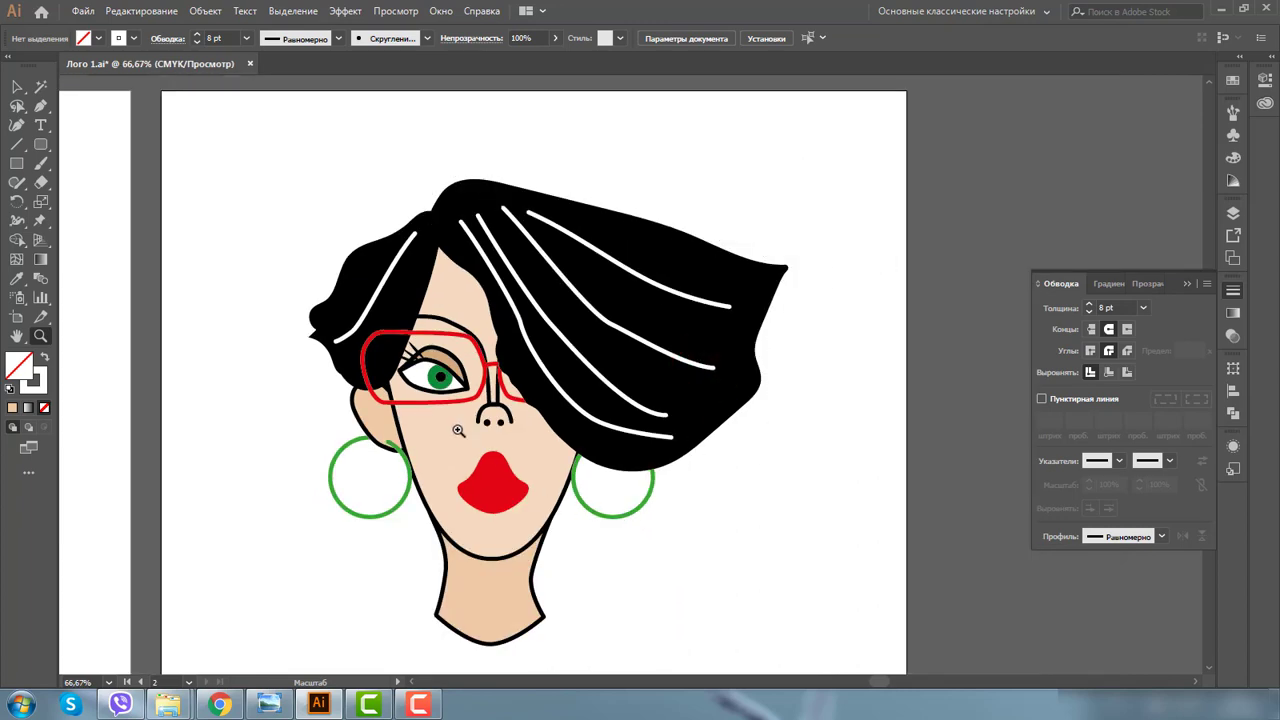
drag(308, 354, 420, 402)
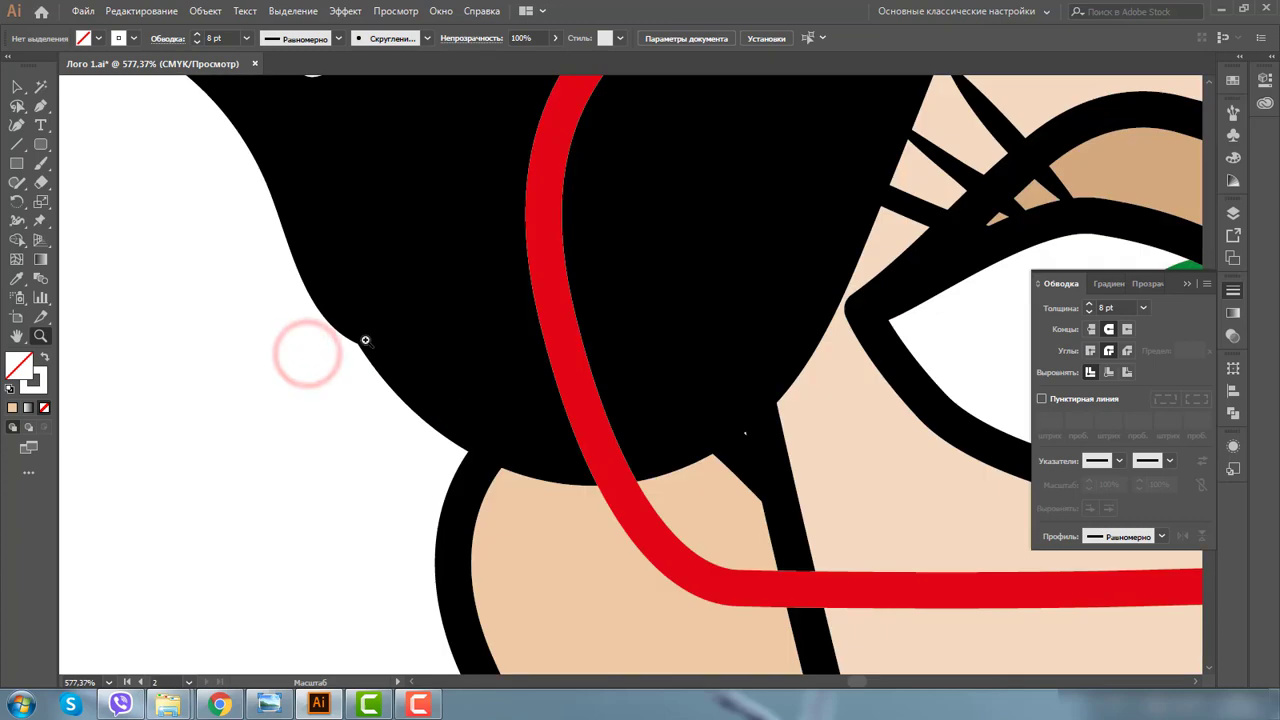
alt+click(773, 335)
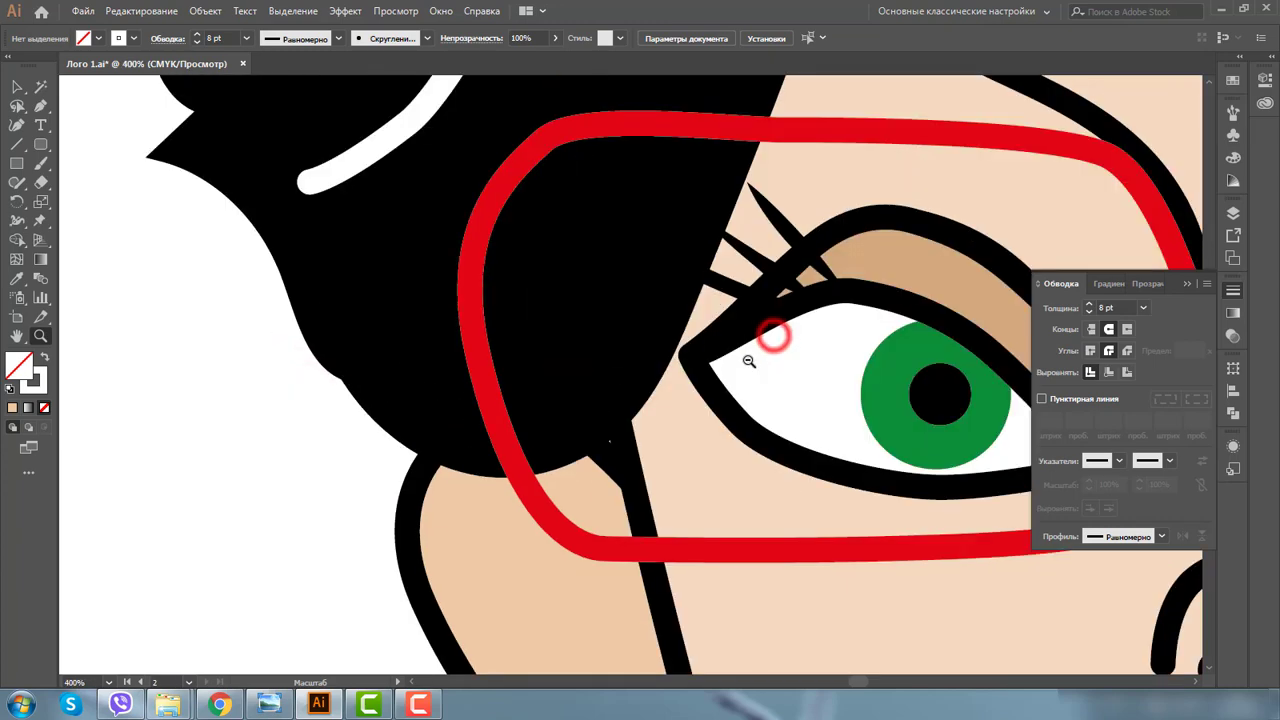
alt+click(749, 358)
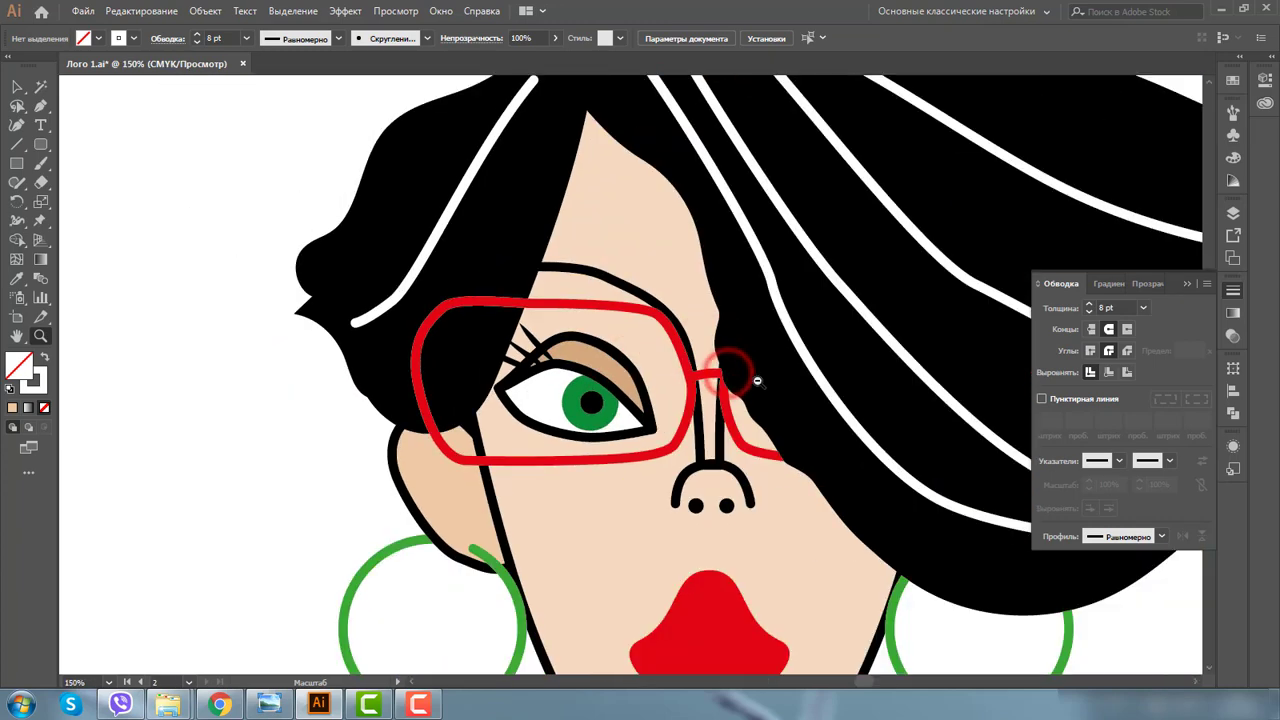
alt+click(735, 367)
alt+click(730, 372)
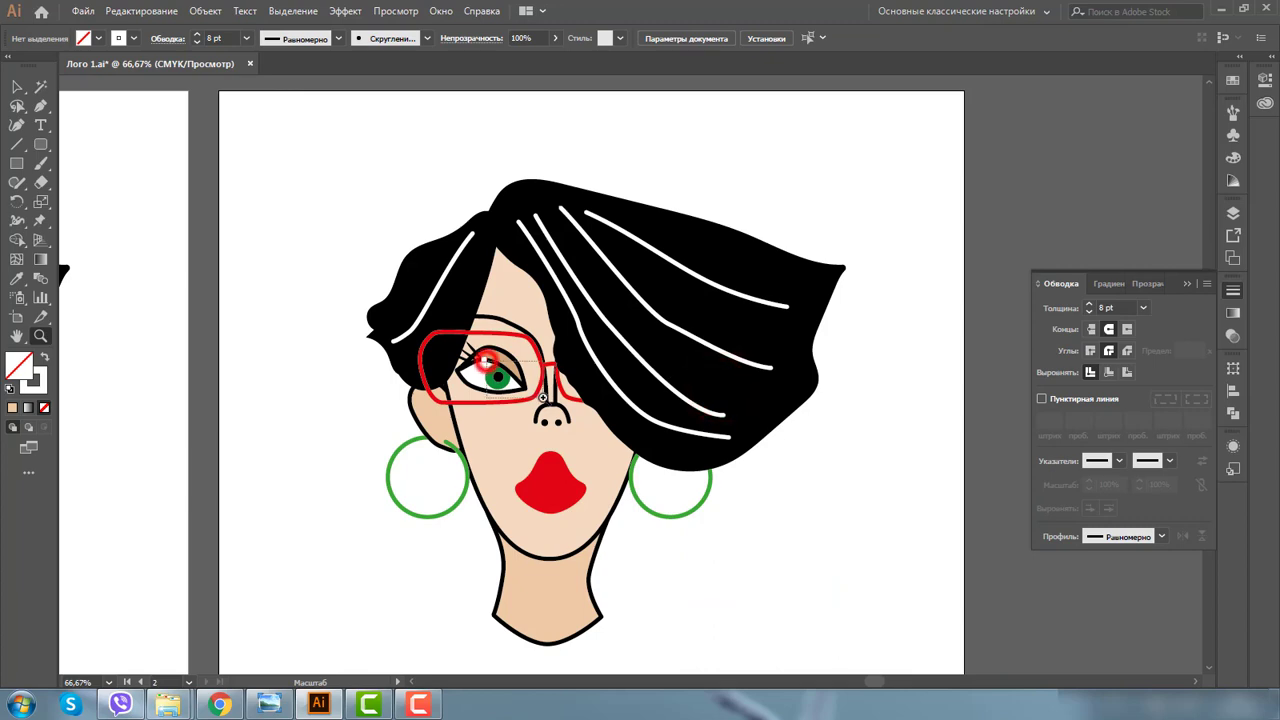
drag(478, 354, 542, 388)
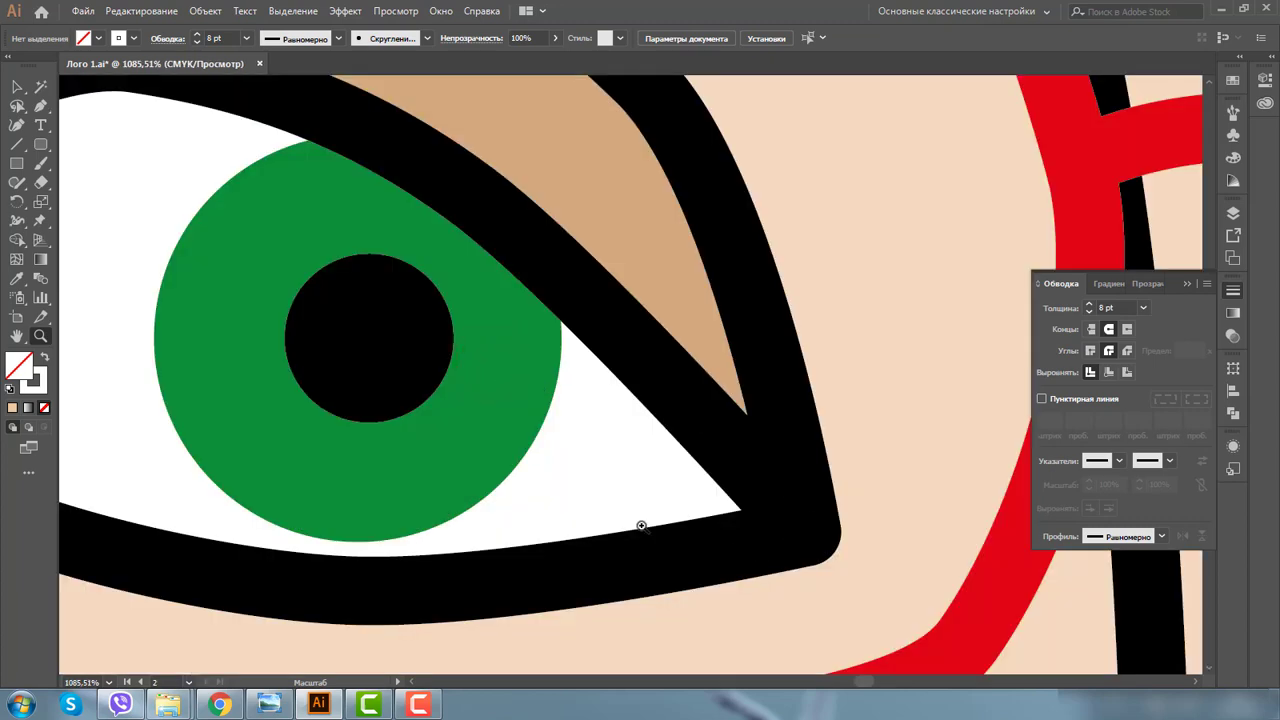
drag(641, 525, 314, 346)
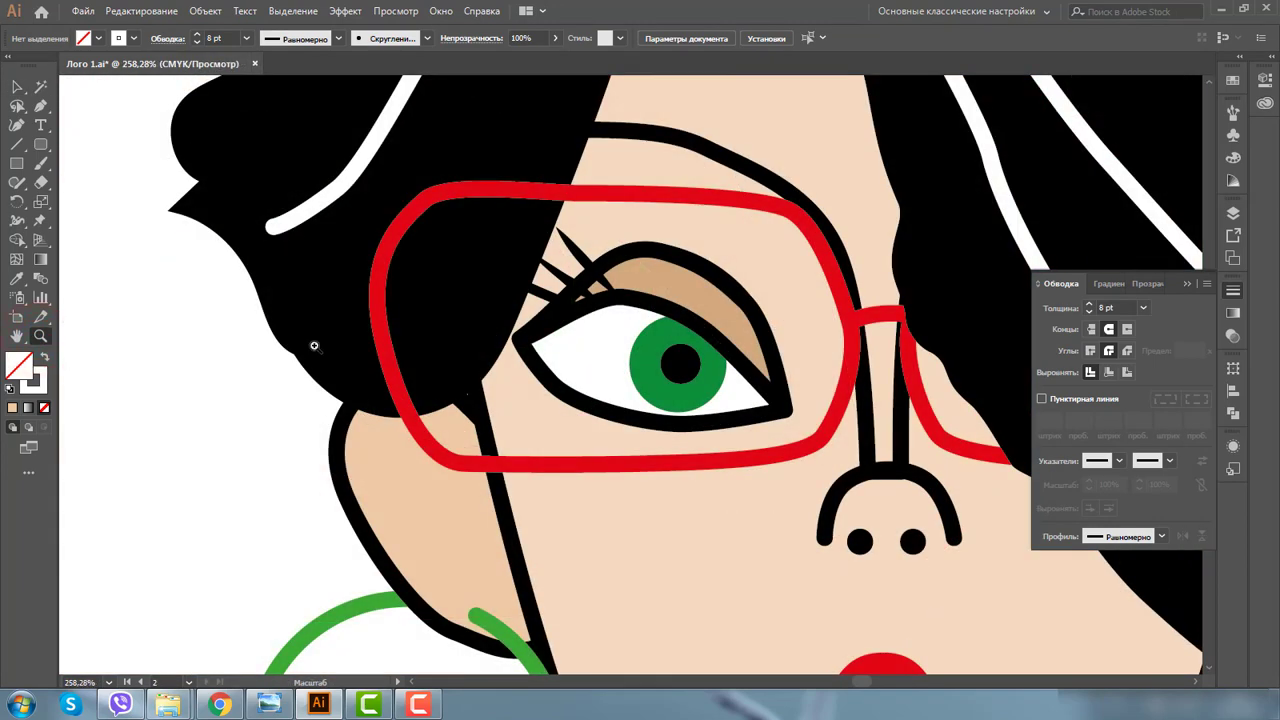
alt+click(886, 343)
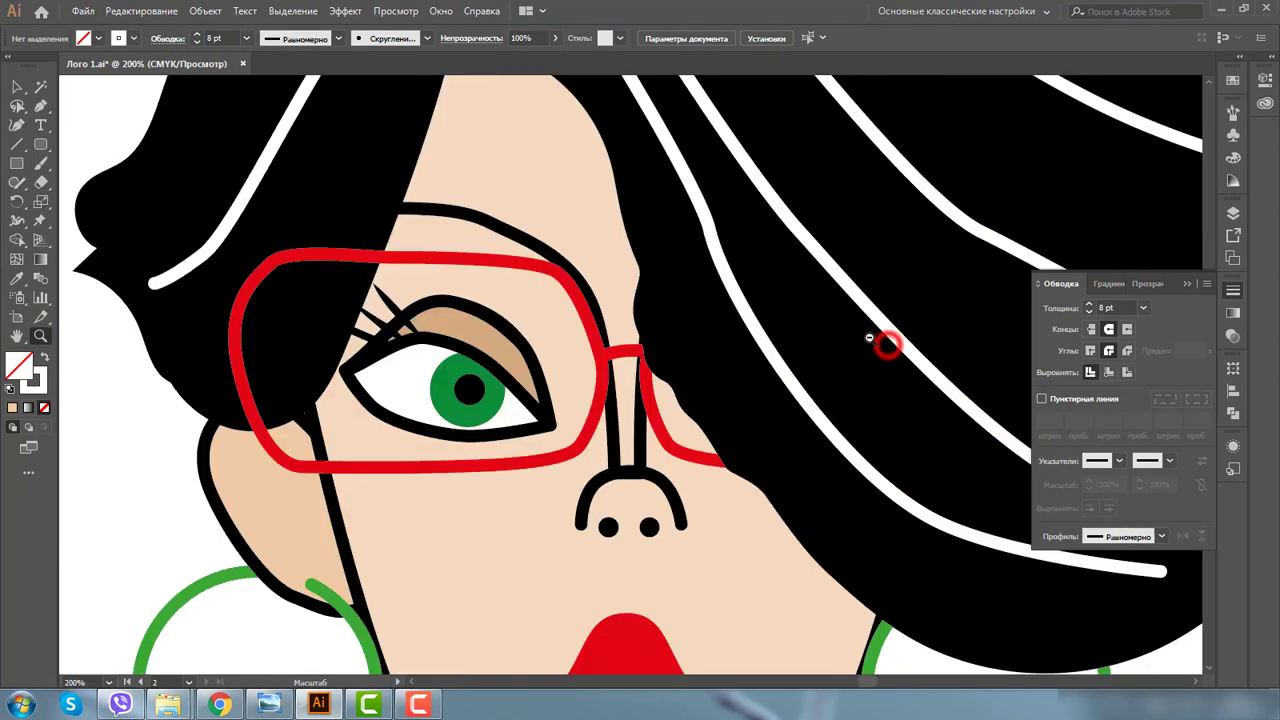
alt+click(837, 334)
alt+click(779, 330)
alt+click(707, 333)
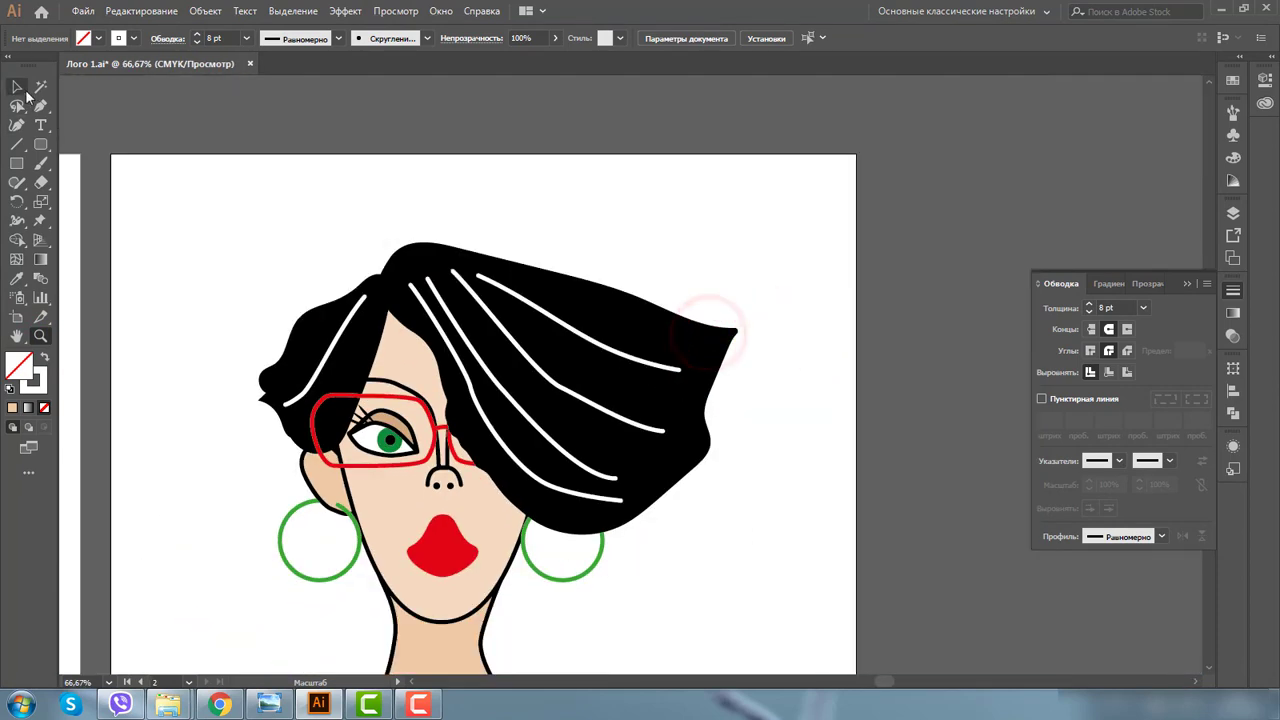
Step: Remove the top hair strand's middle anchor and bend the strand into a smooth curve
click(16, 87)
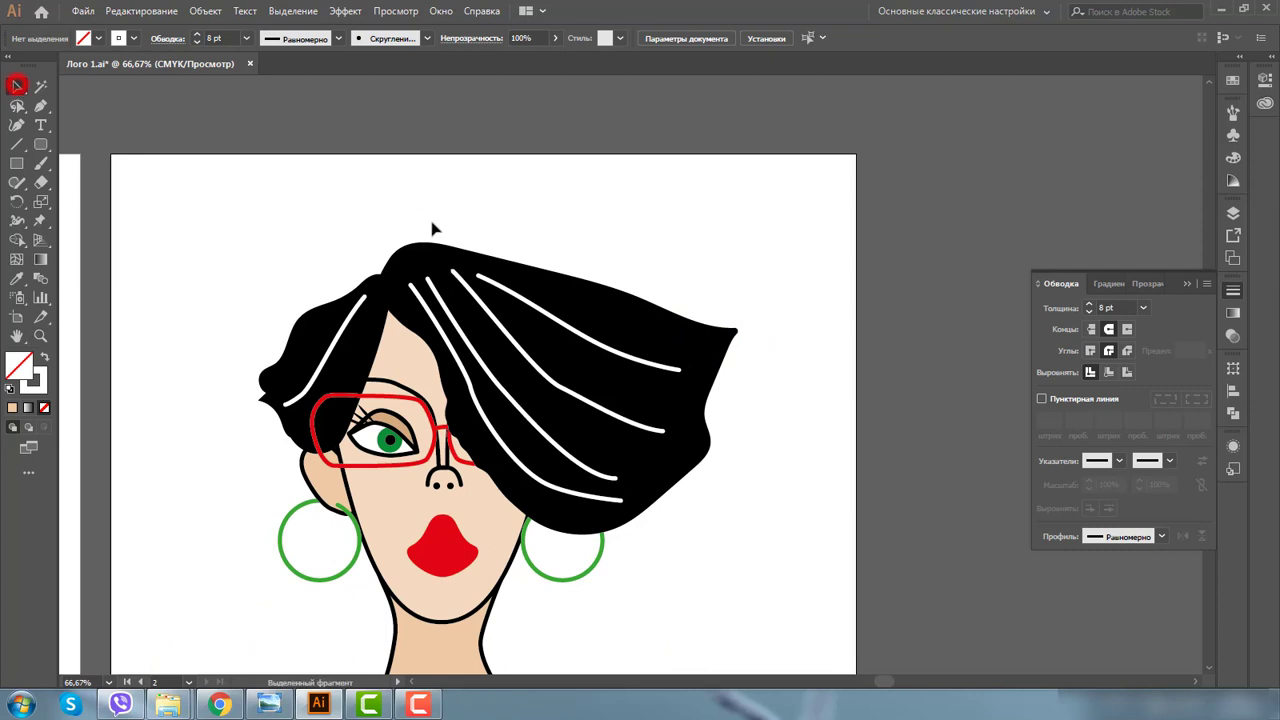
click(484, 281)
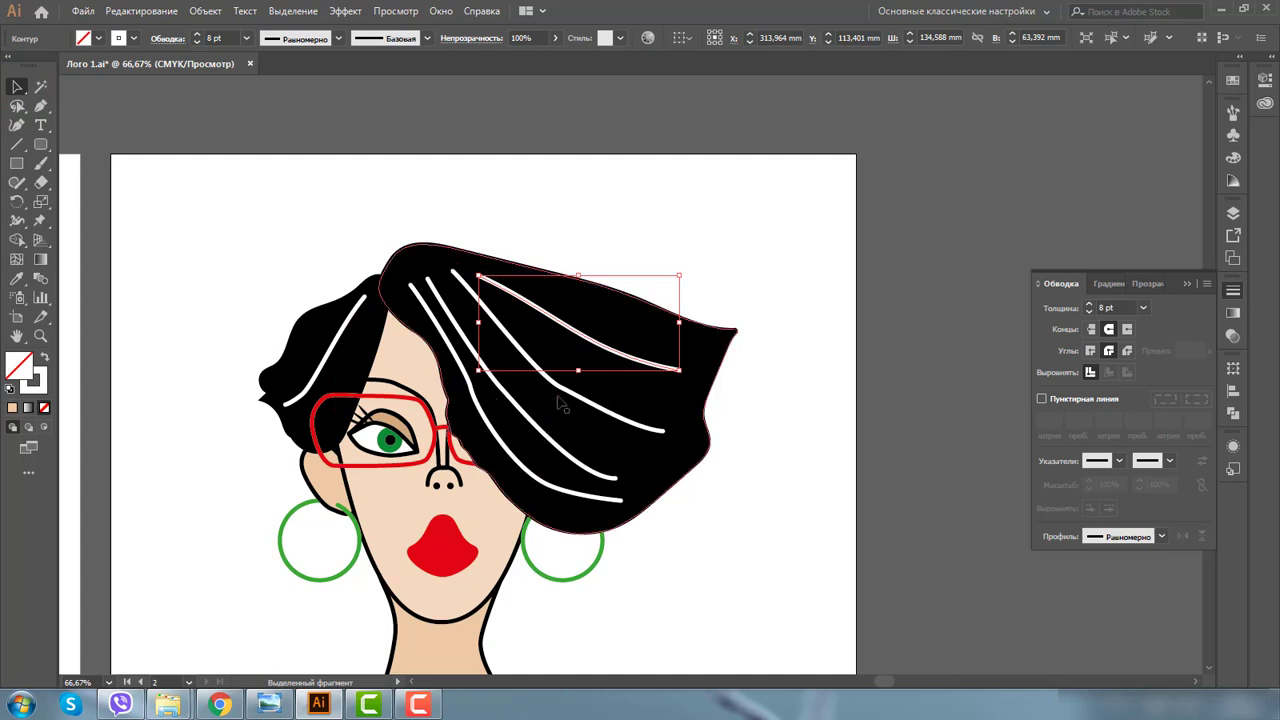
click(840, 469)
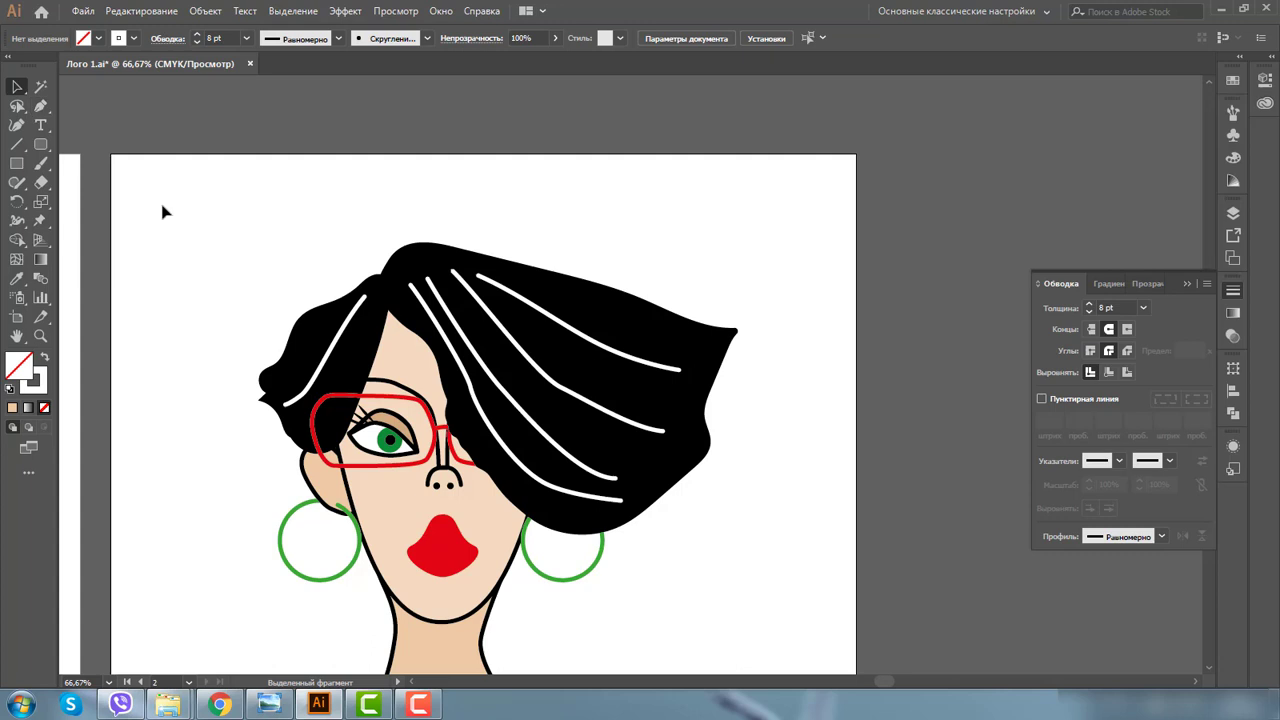
key(minus)
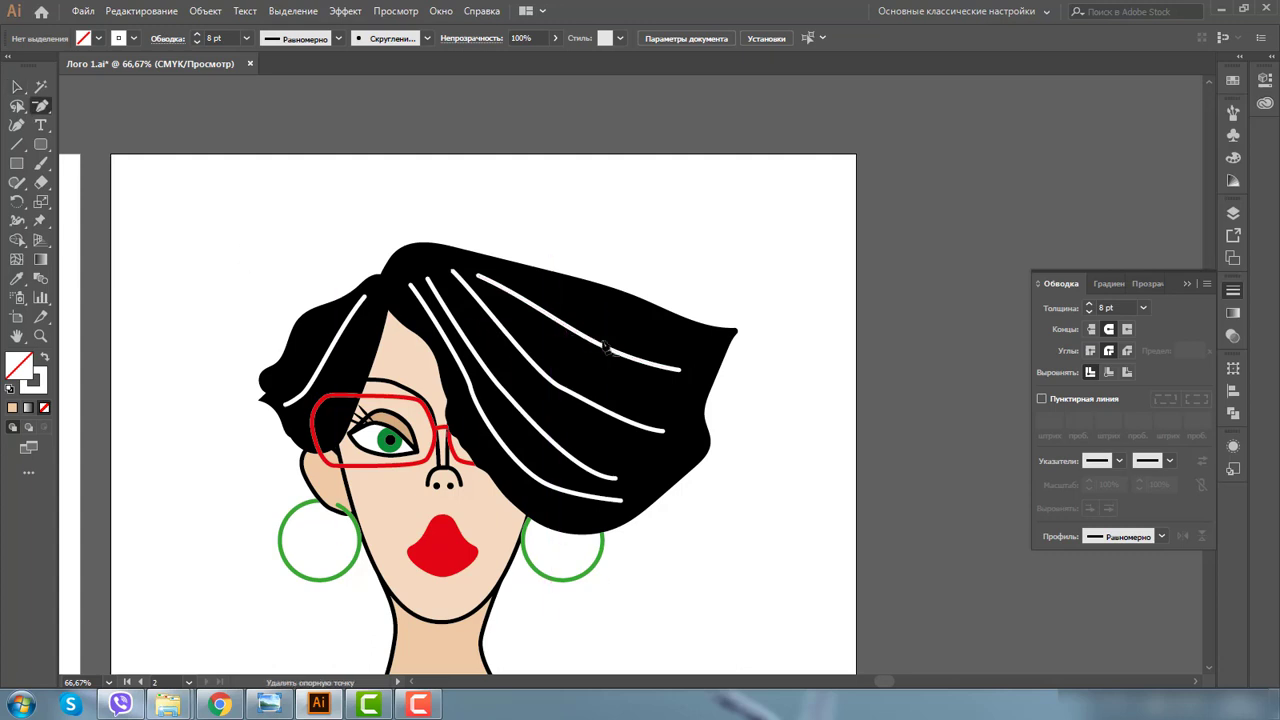
click(612, 350)
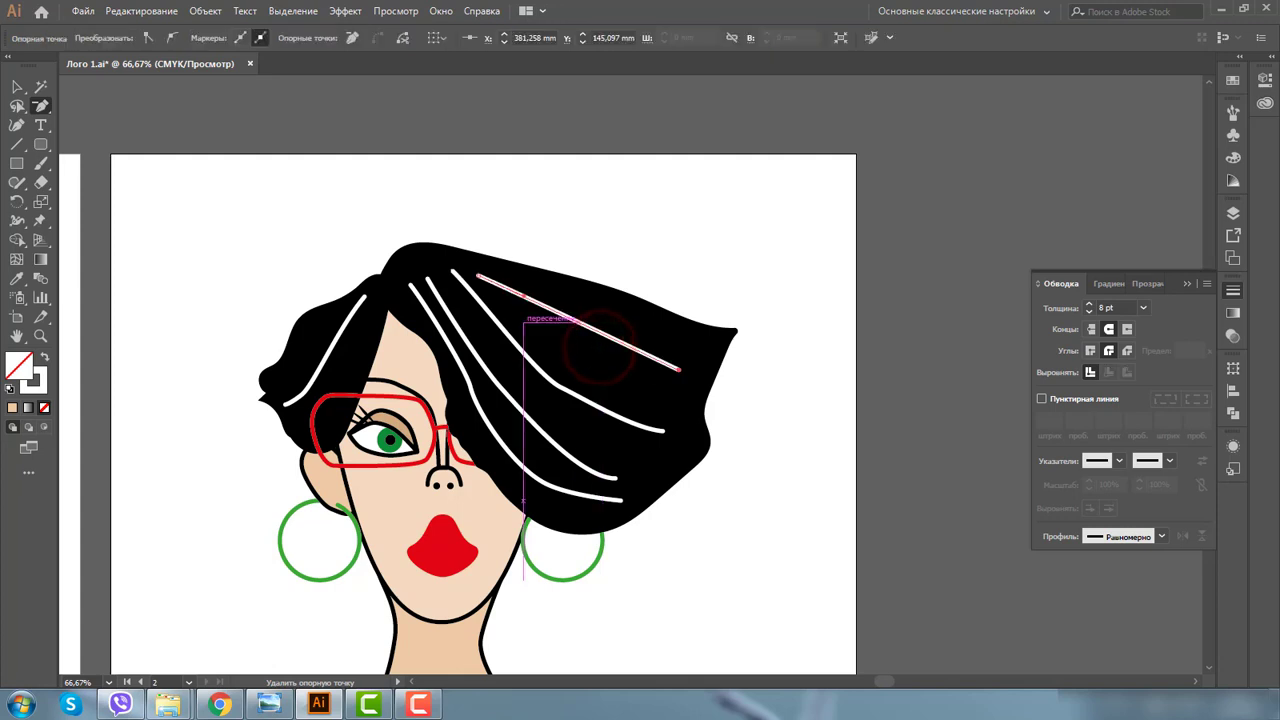
click(15, 105)
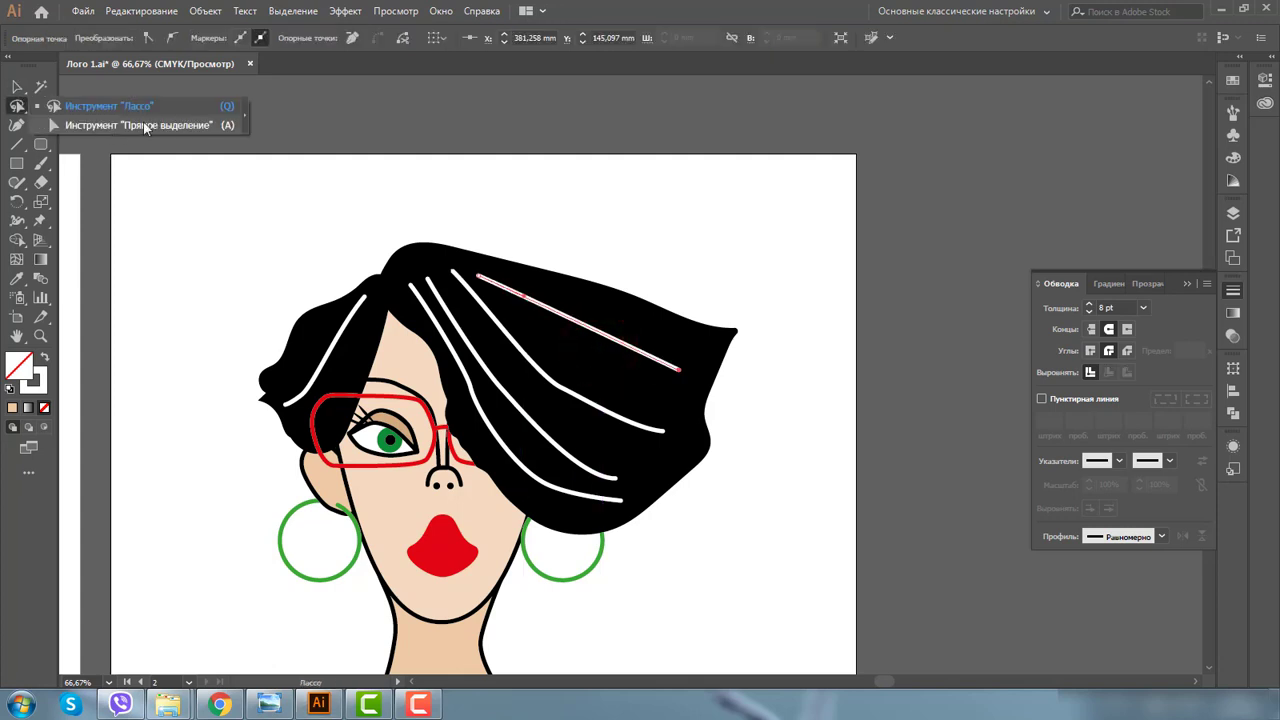
click(145, 125)
drag(524, 297, 557, 297)
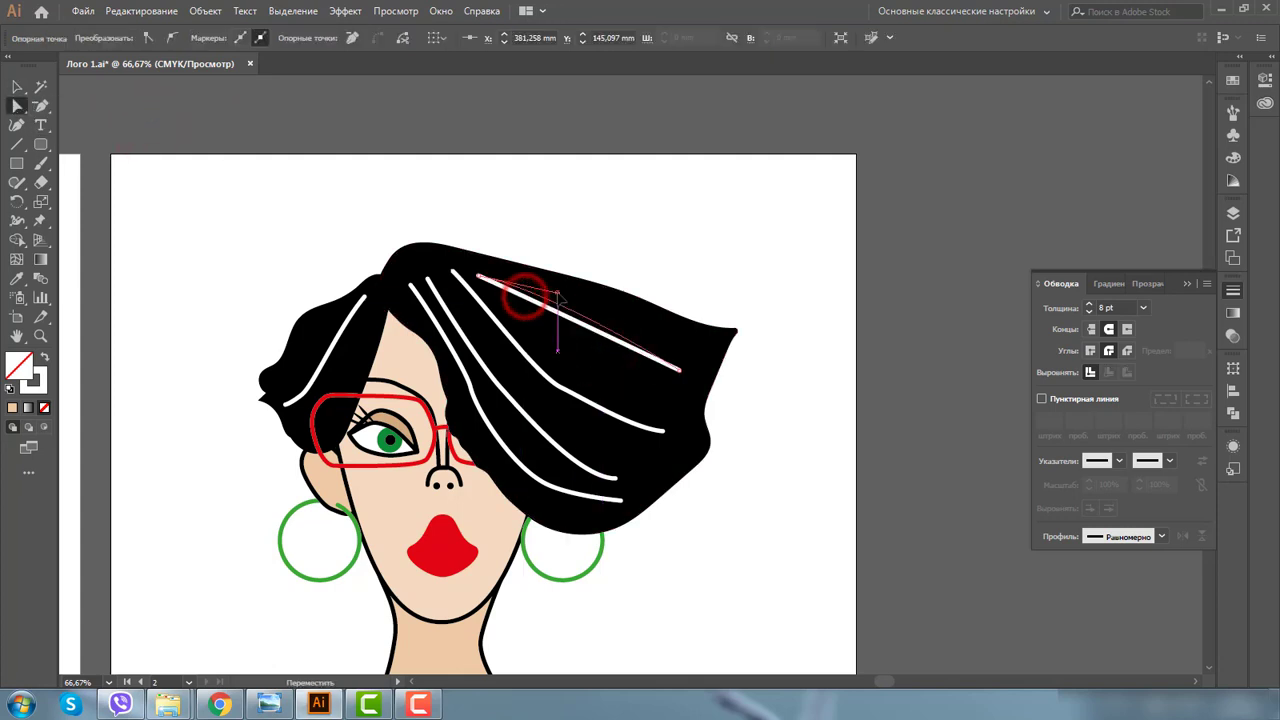
click(679, 370)
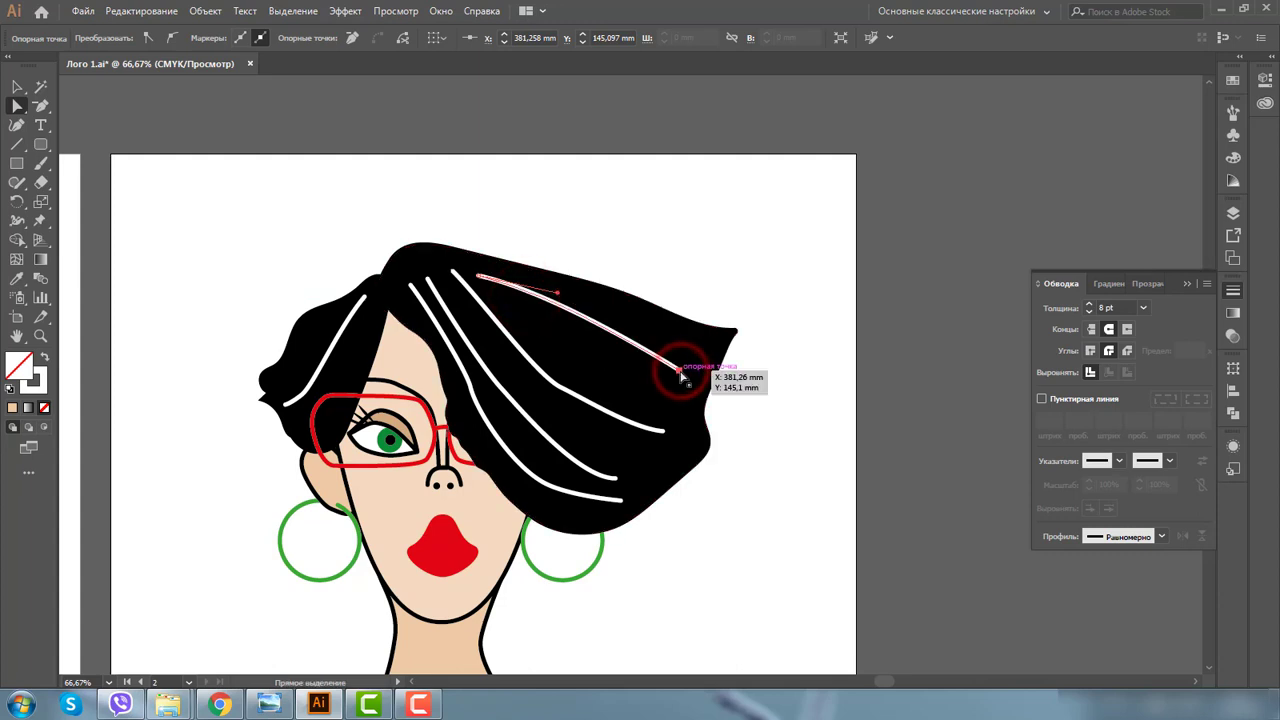
drag(679, 370, 680, 378)
mouse_move(557, 292)
mouse_down()
mouse_move(540, 288)
mouse_move(572, 284)
mouse_up()
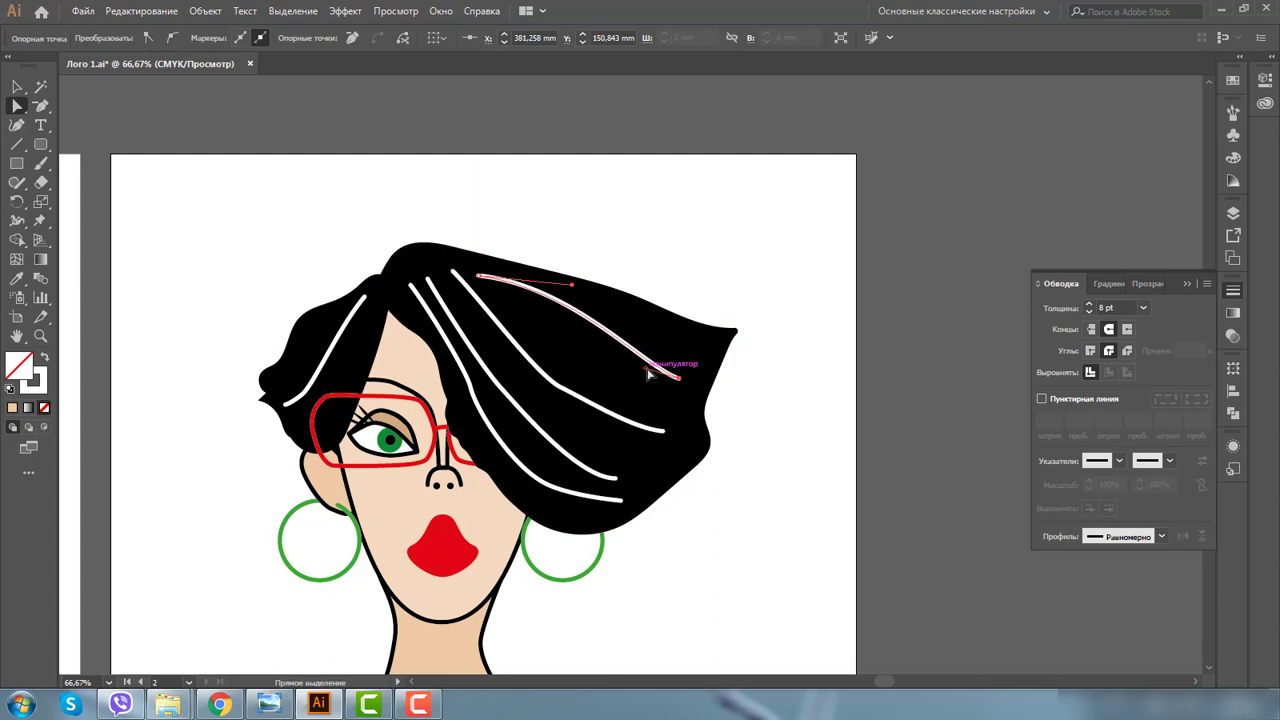
drag(646, 370, 602, 372)
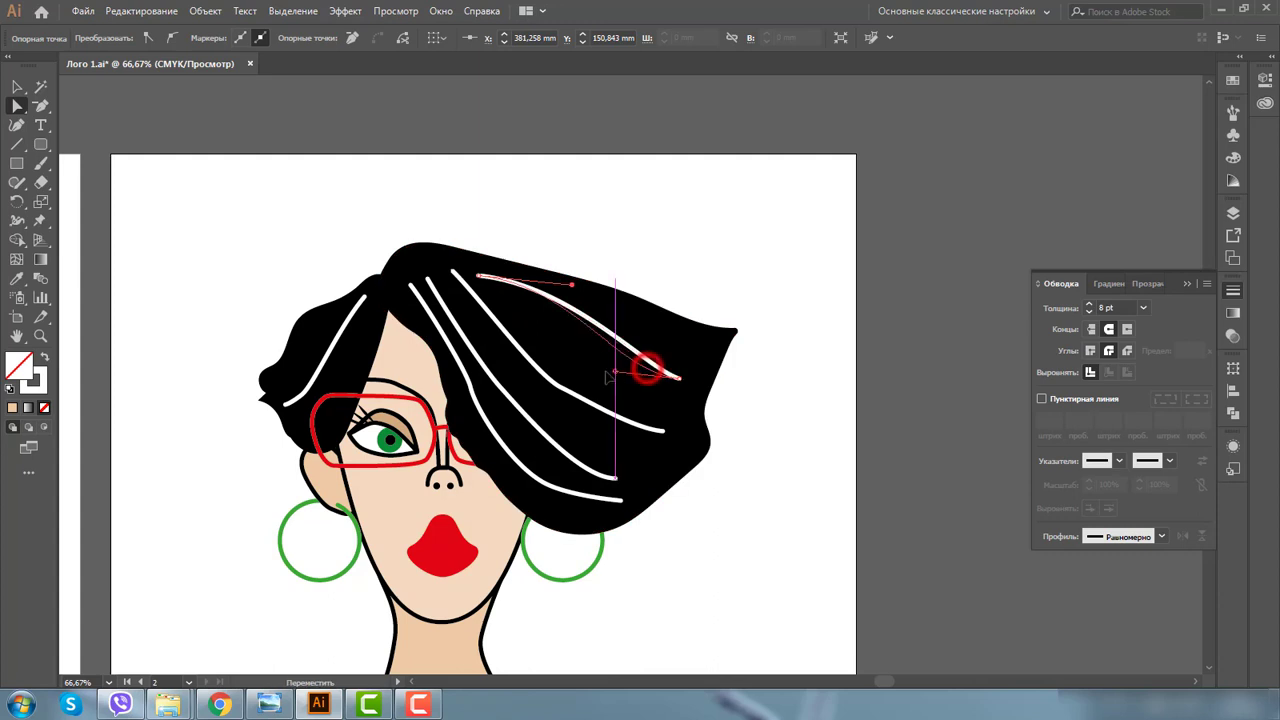
Step: Delete a point on the long middle strand and reshape its ends into a parallel curve
click(545, 374)
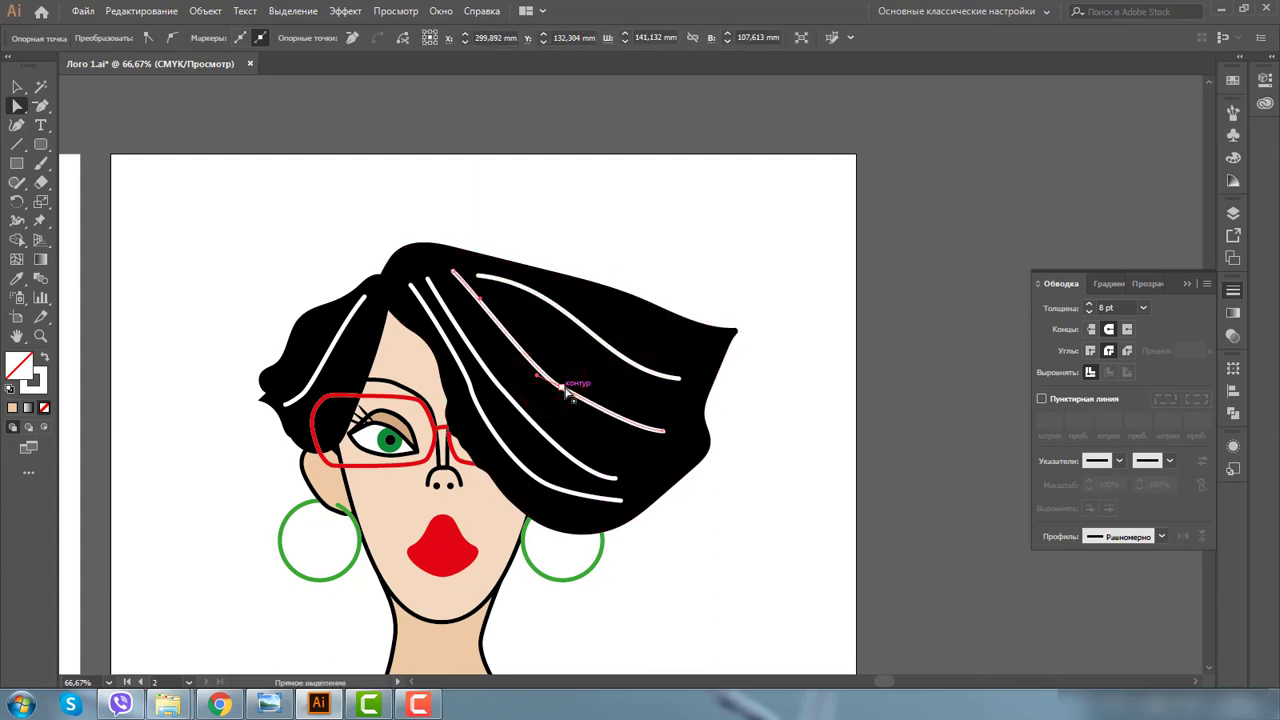
key(p)
click(562, 390)
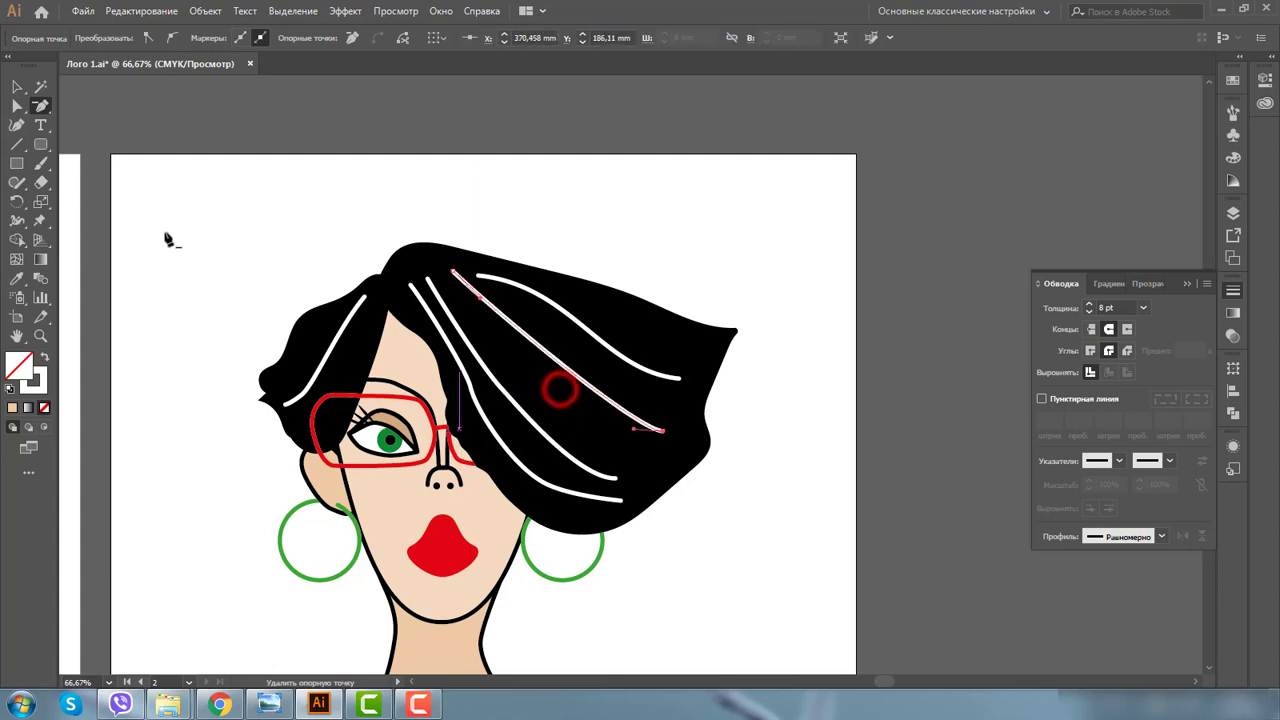
click(17, 106)
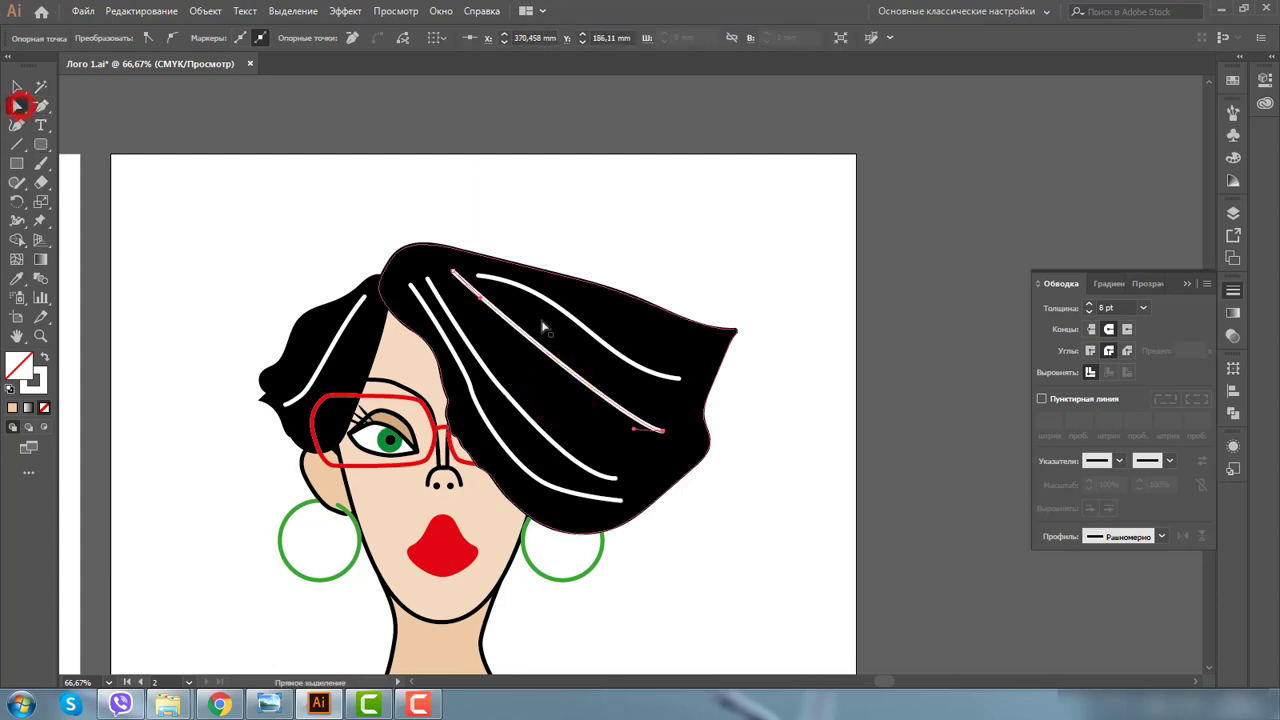
drag(479, 297, 521, 323)
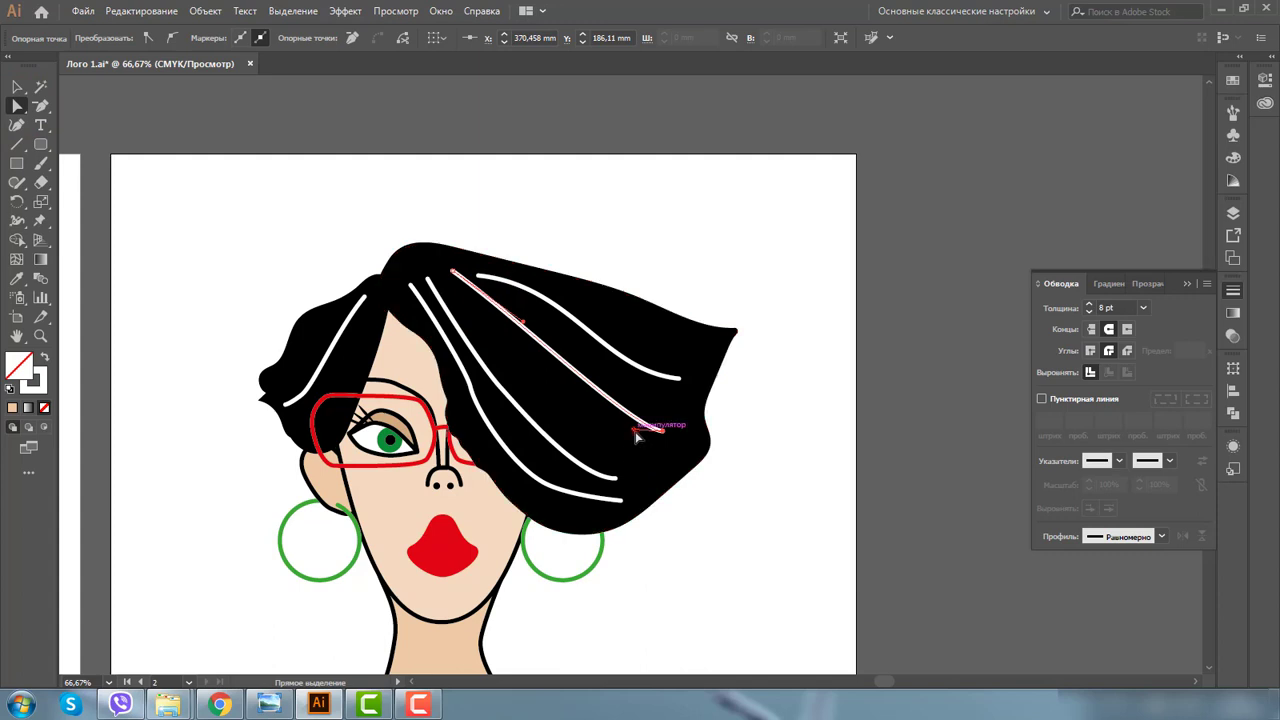
drag(634, 430, 557, 420)
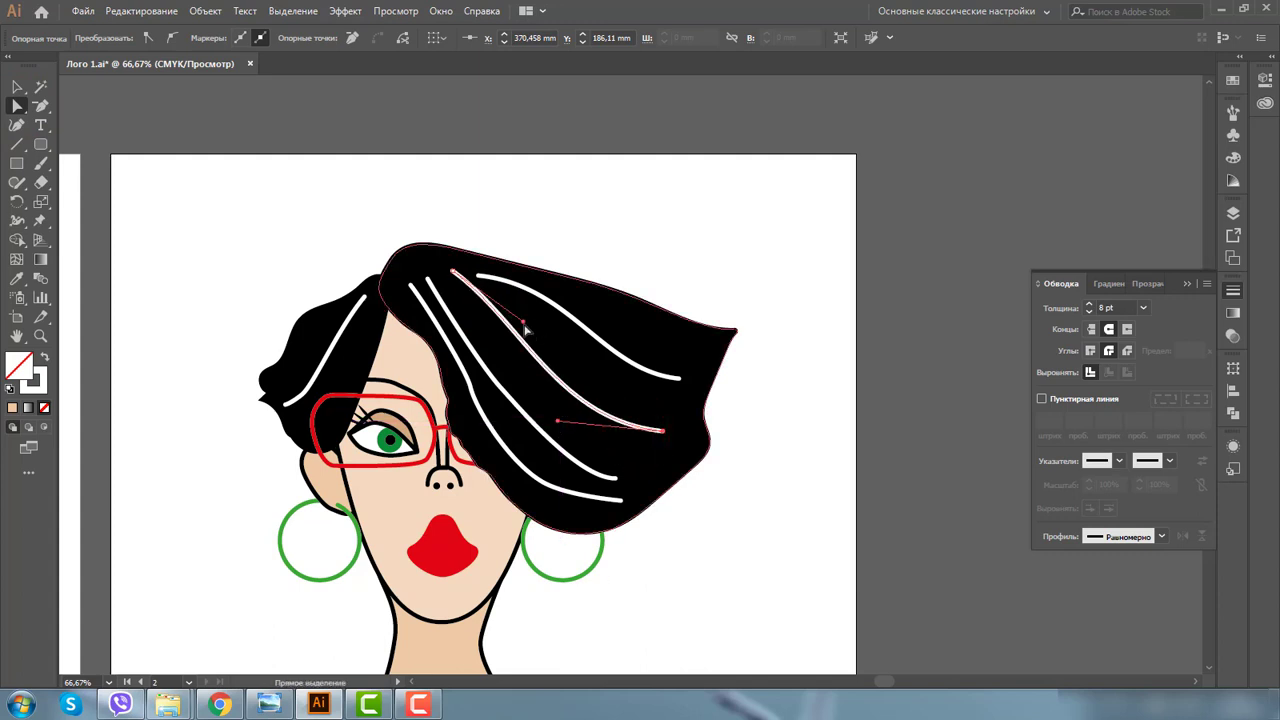
drag(521, 323, 537, 327)
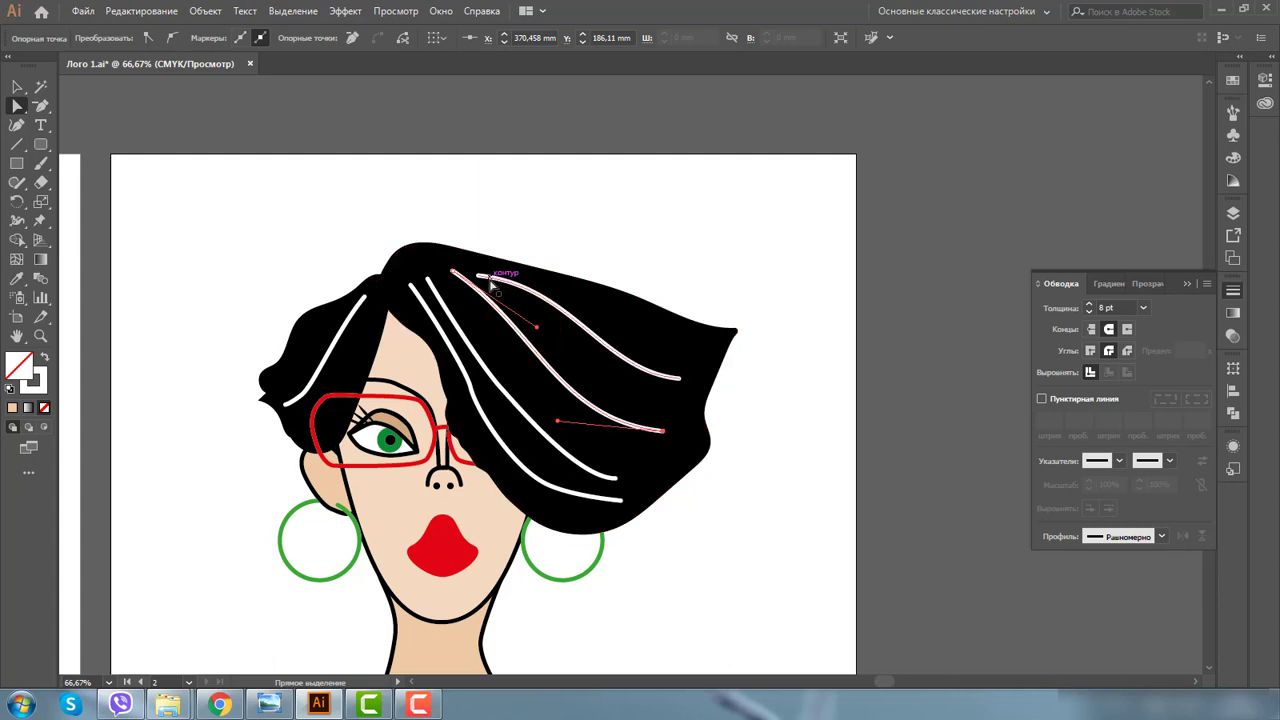
drag(481, 280, 479, 270)
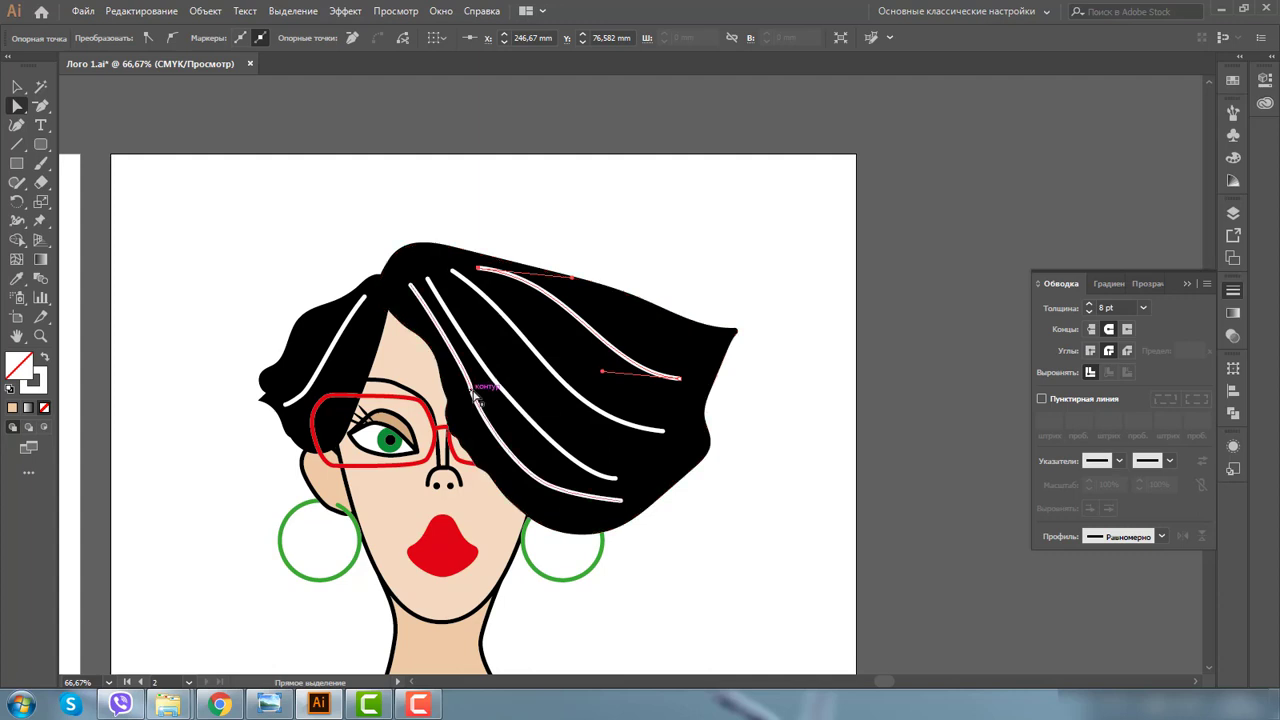
Step: Try removing a bend point from the long white strand, then undo it
key(minus)
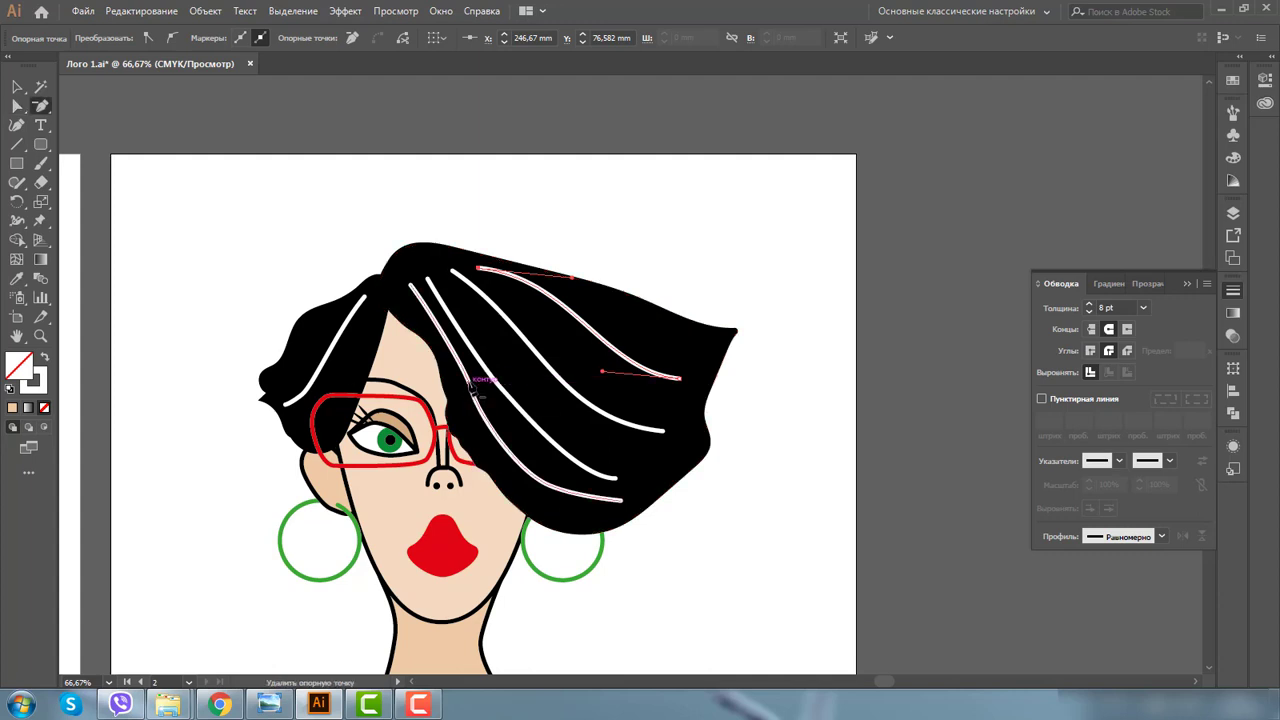
click(471, 385)
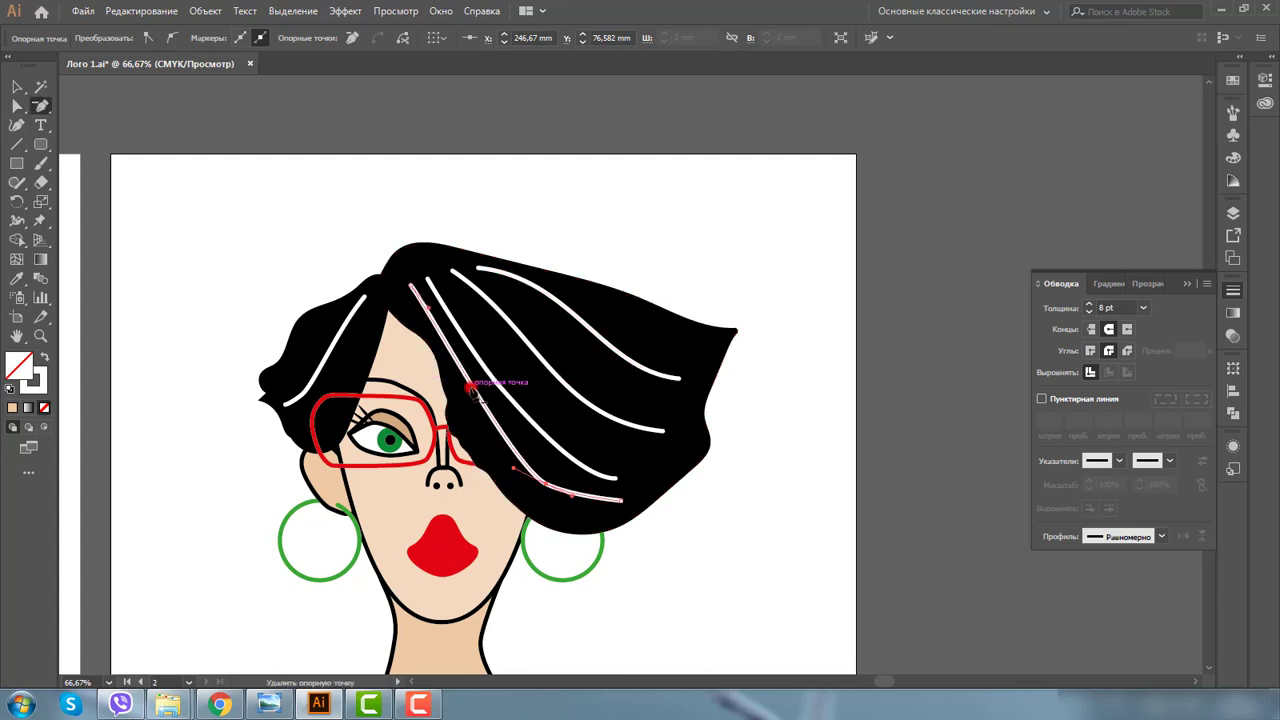
click(548, 483)
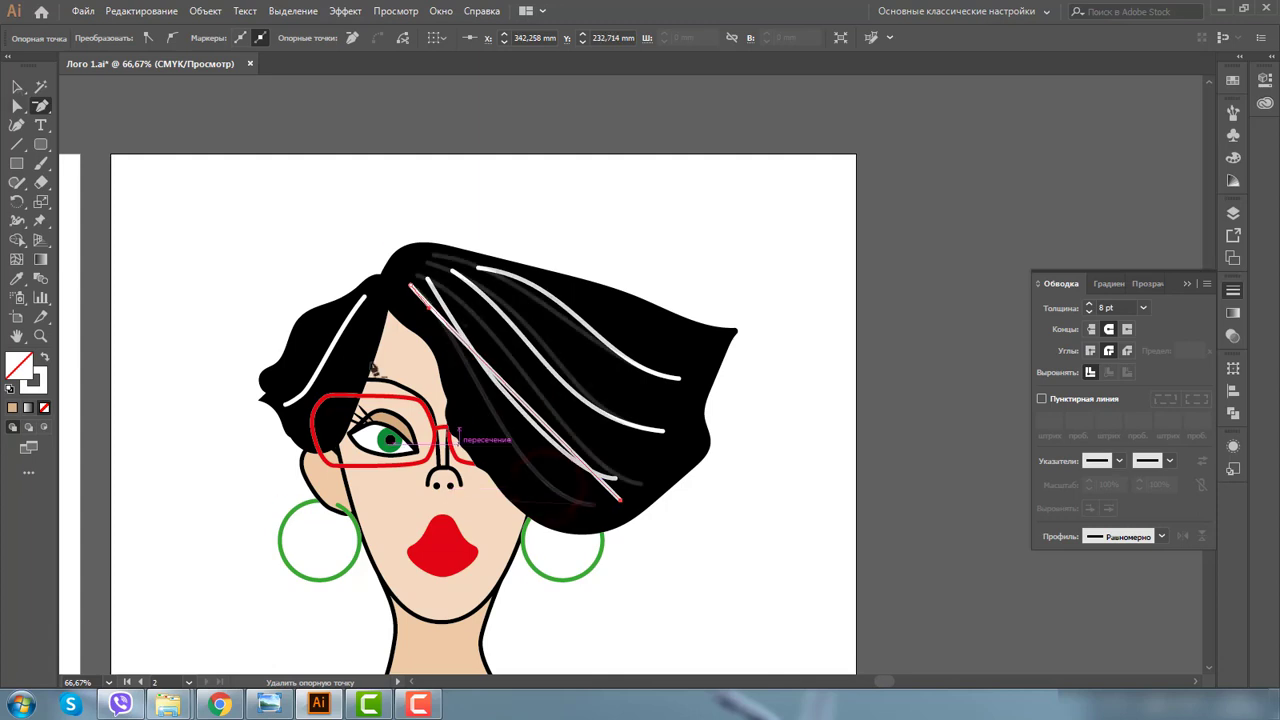
key(ctrl+z)
click(17, 87)
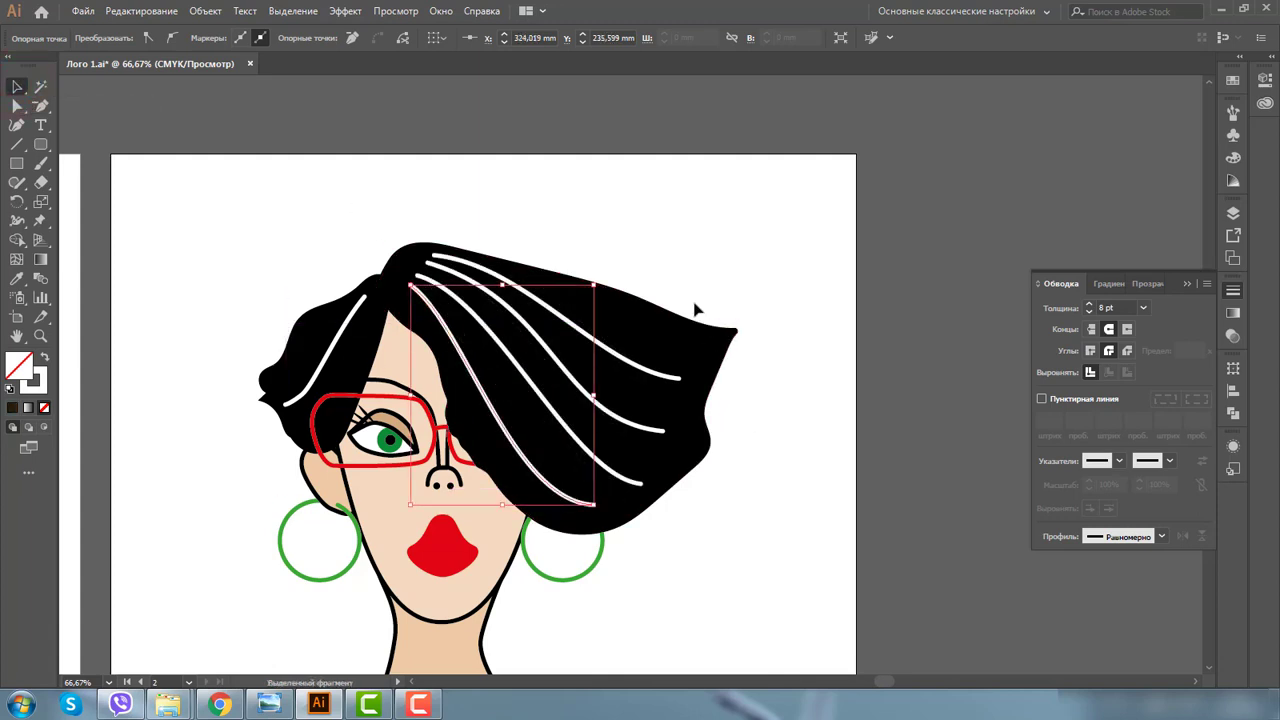
Step: Delete extra anchor points from the black hair outline near the glasses
click(700, 480)
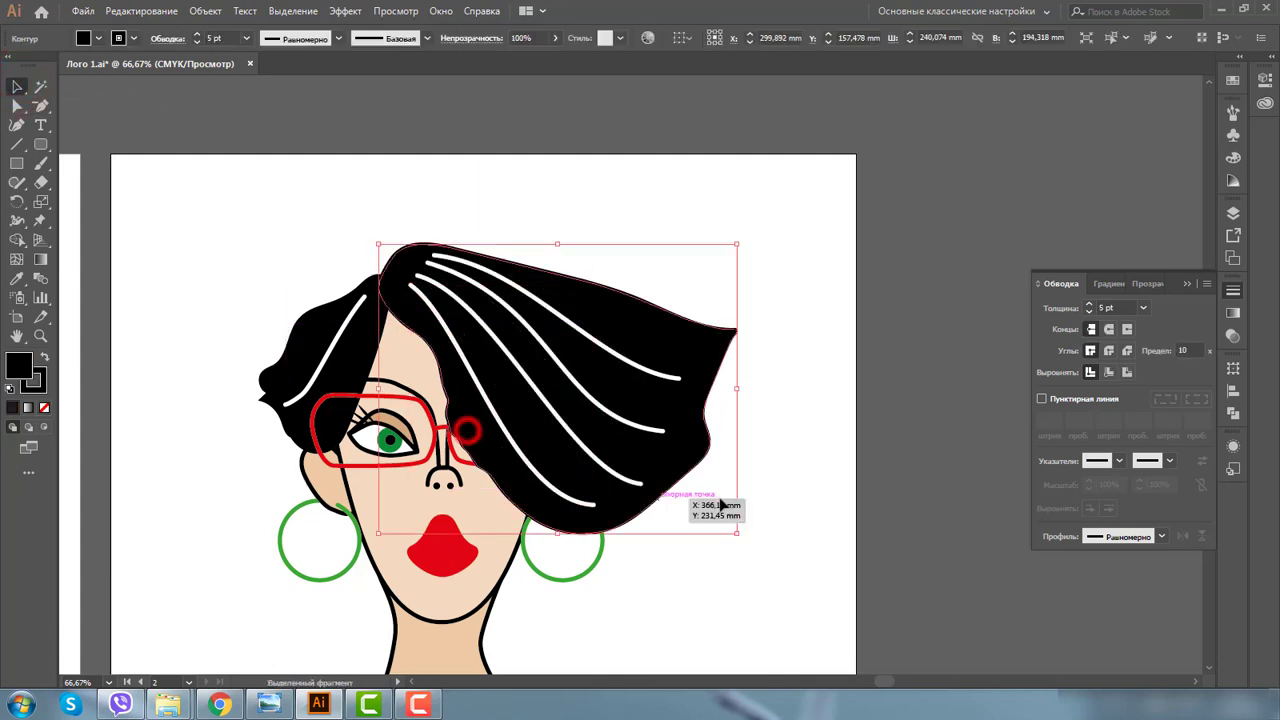
key(minus)
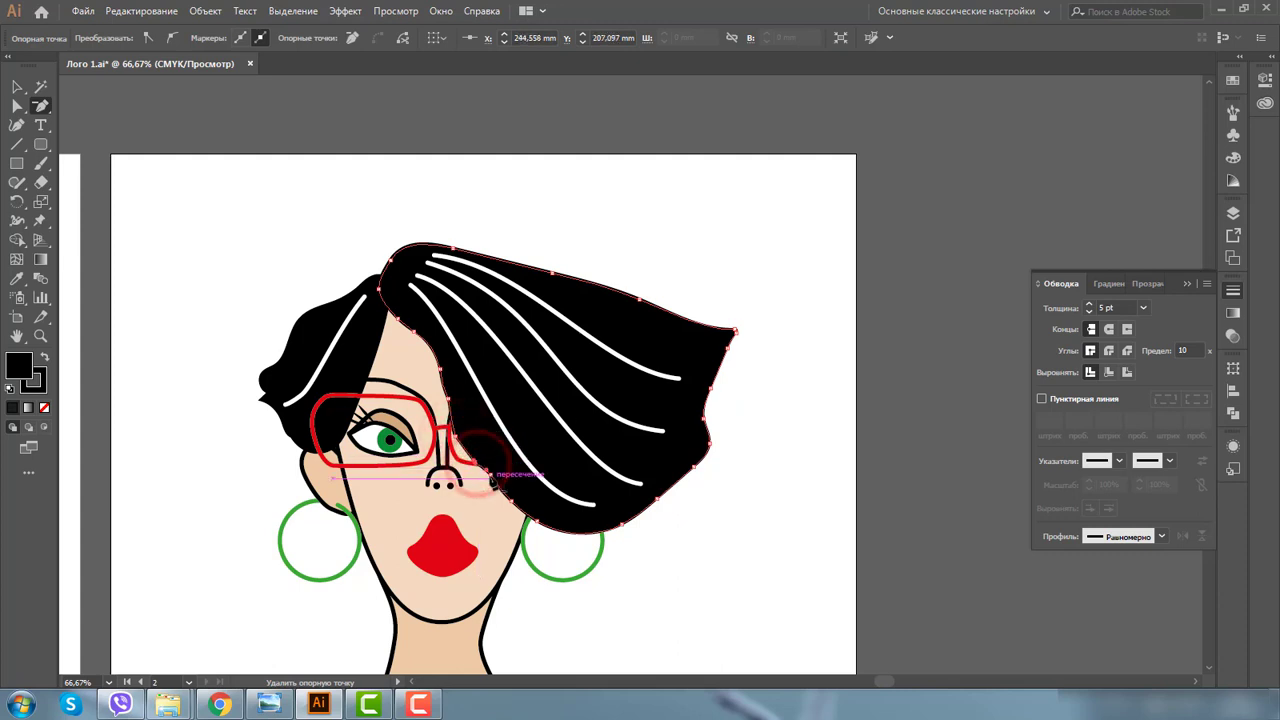
click(488, 476)
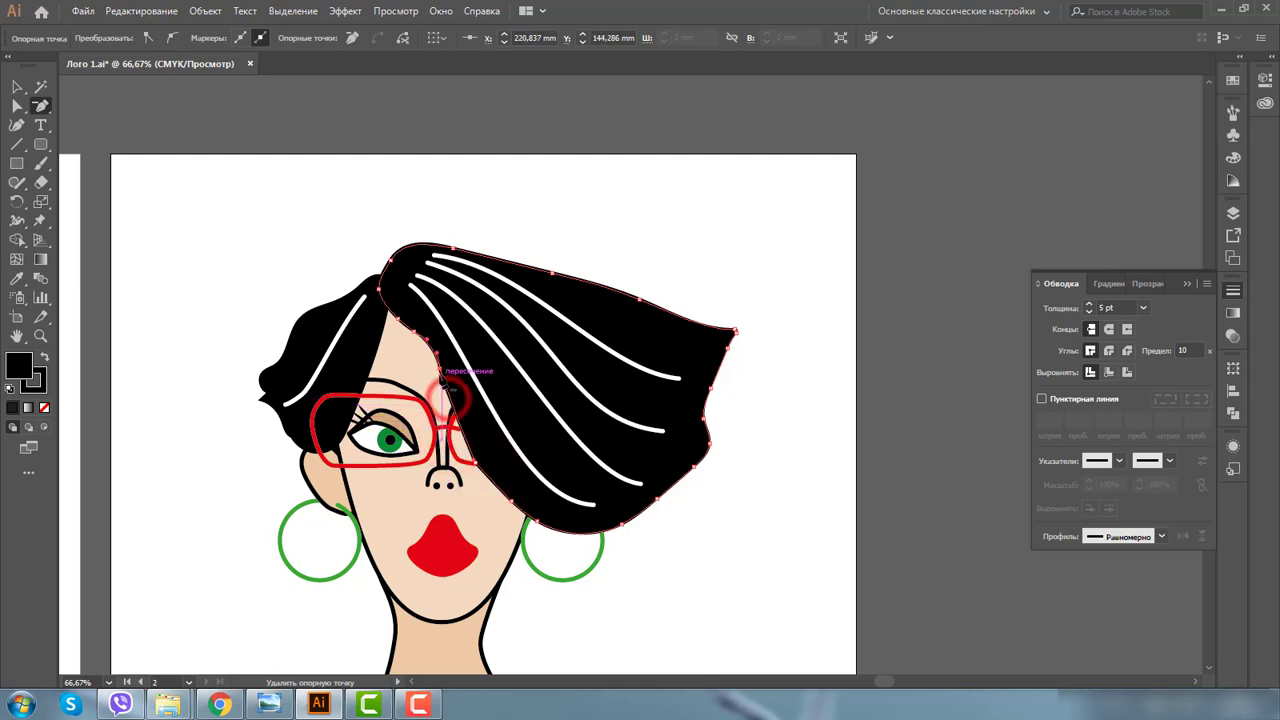
click(437, 367)
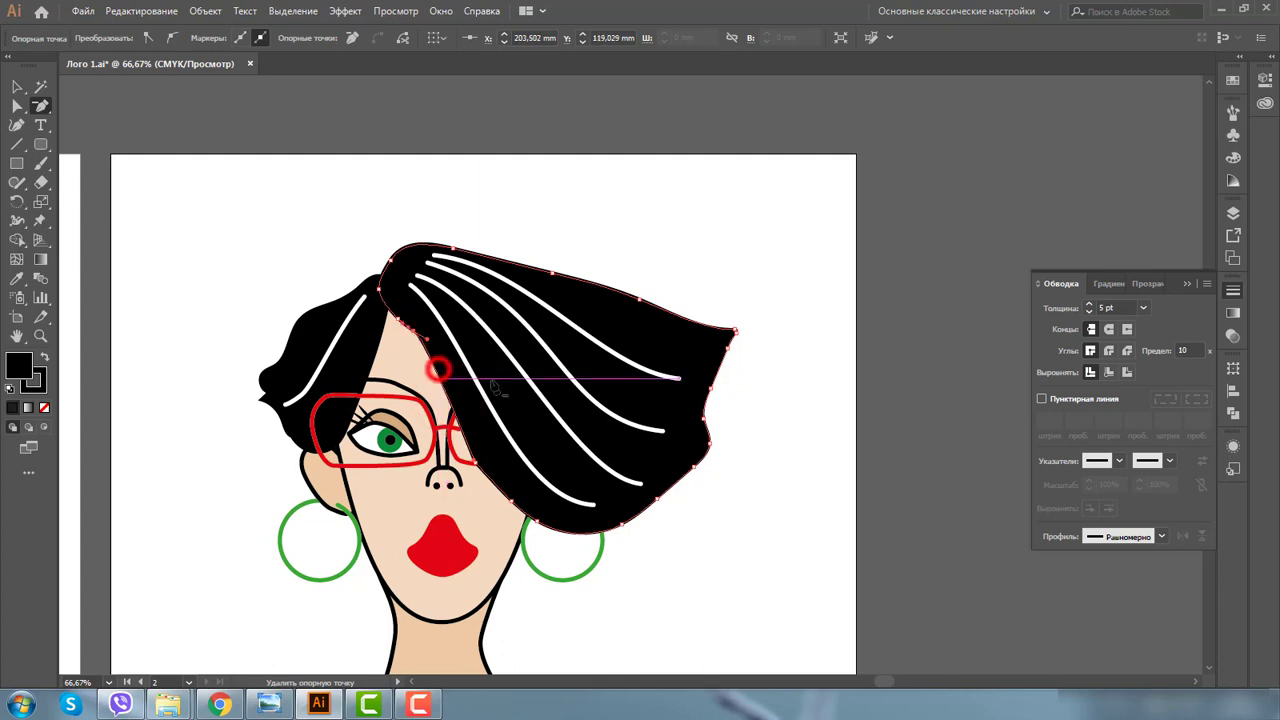
click(410, 325)
click(399, 318)
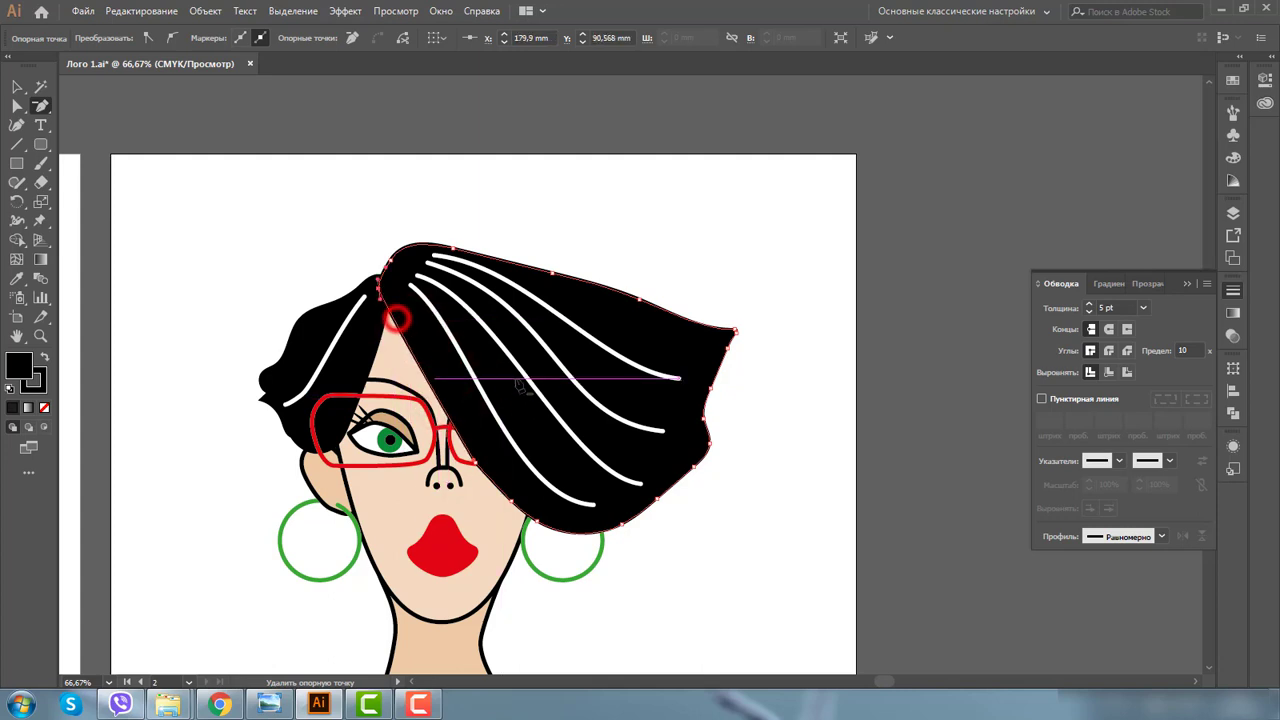
click(479, 466)
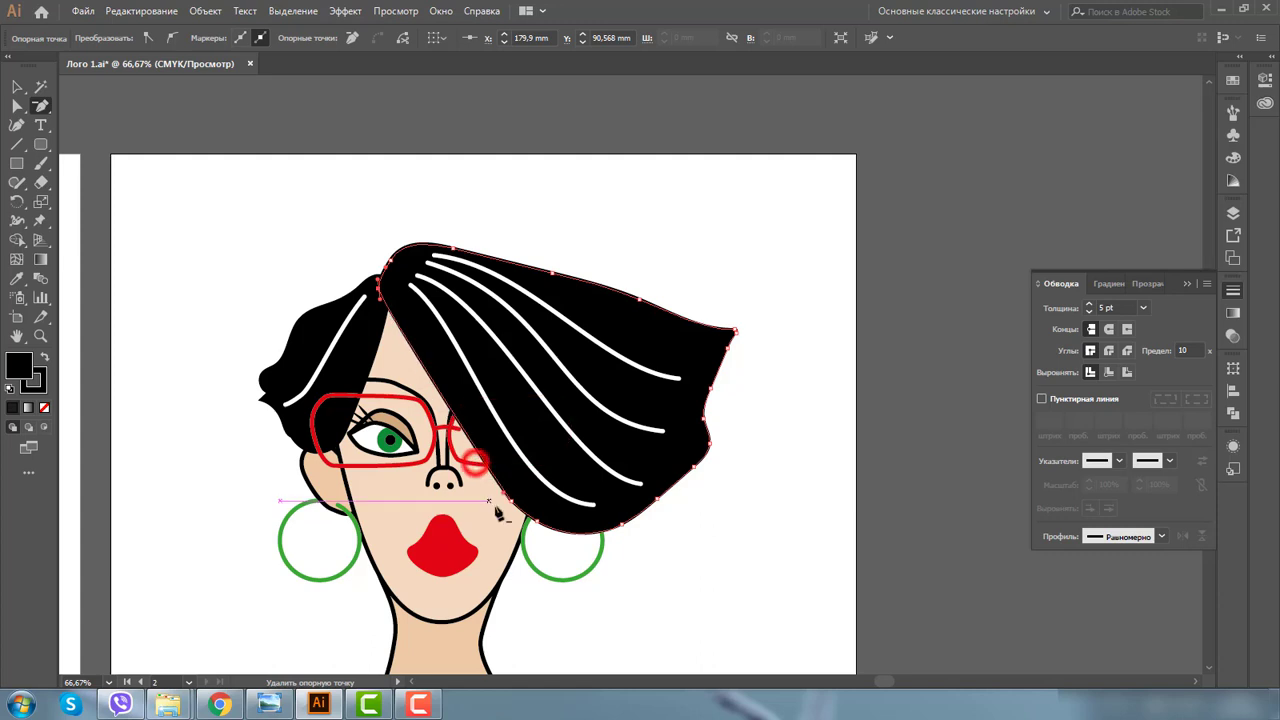
click(510, 502)
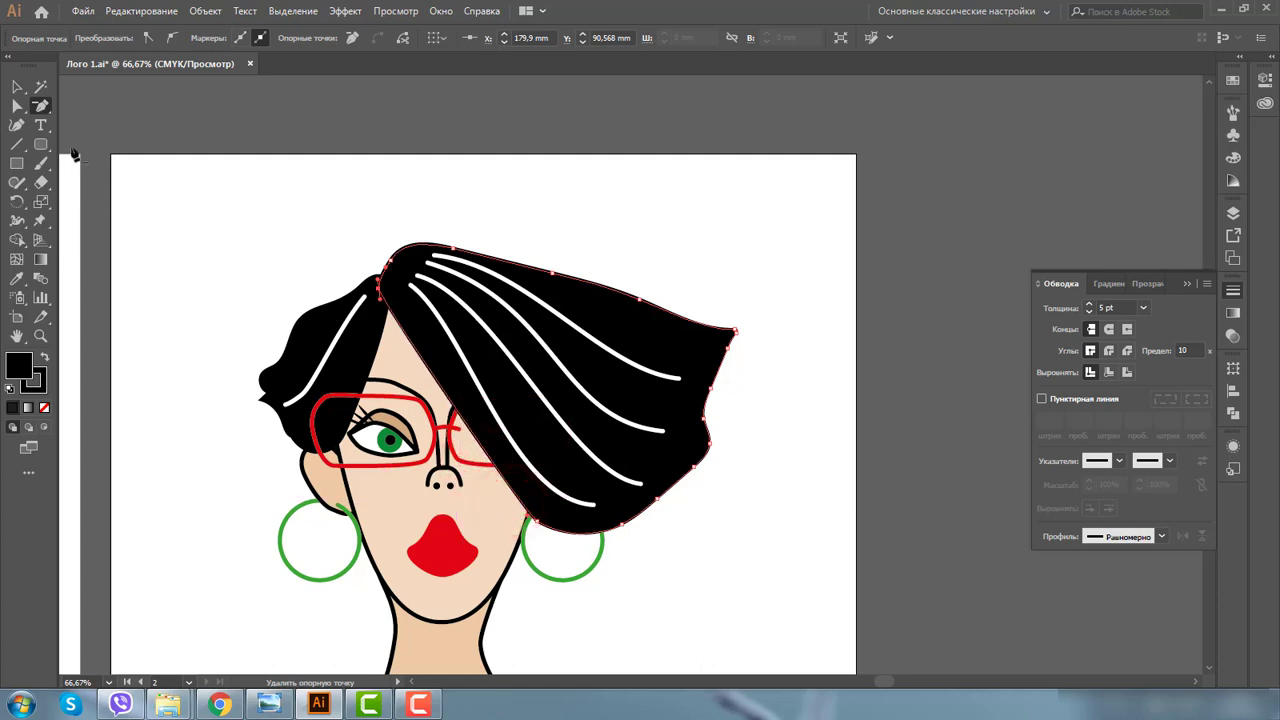
Step: Drag the hair's anchors and handles so it sweeps over the right lens toward the earring
click(17, 105)
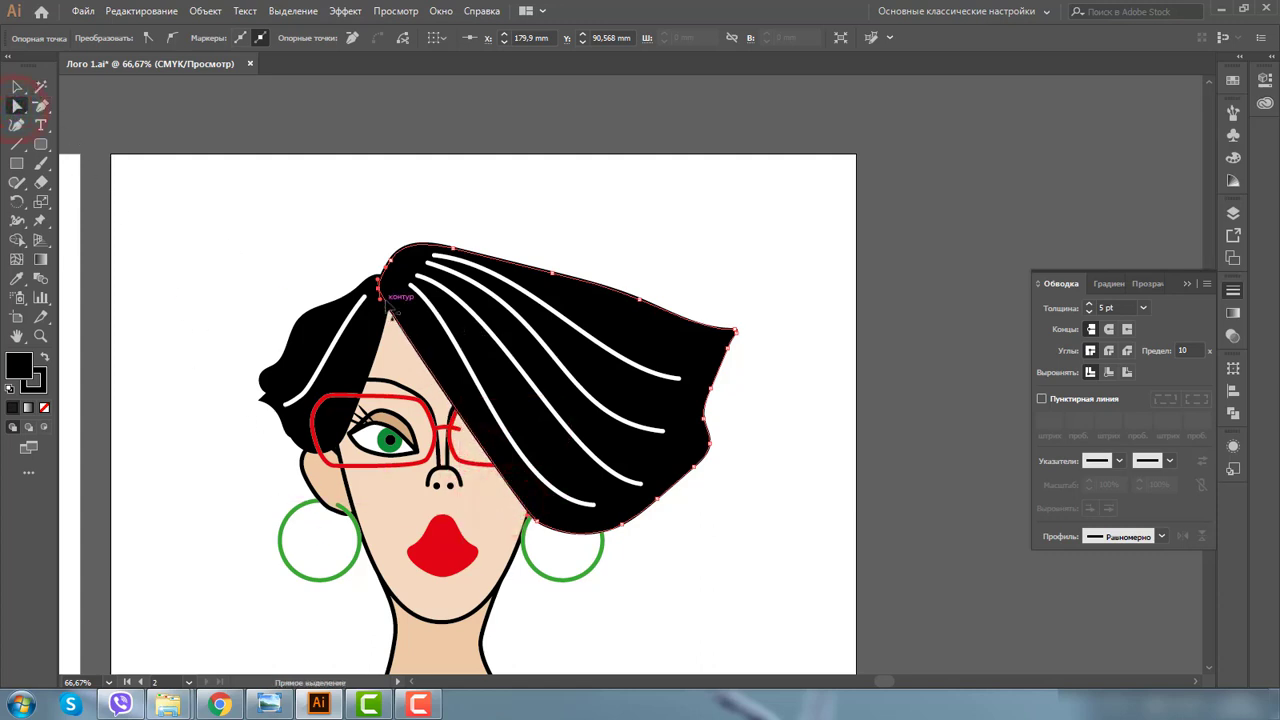
drag(381, 303, 383, 343)
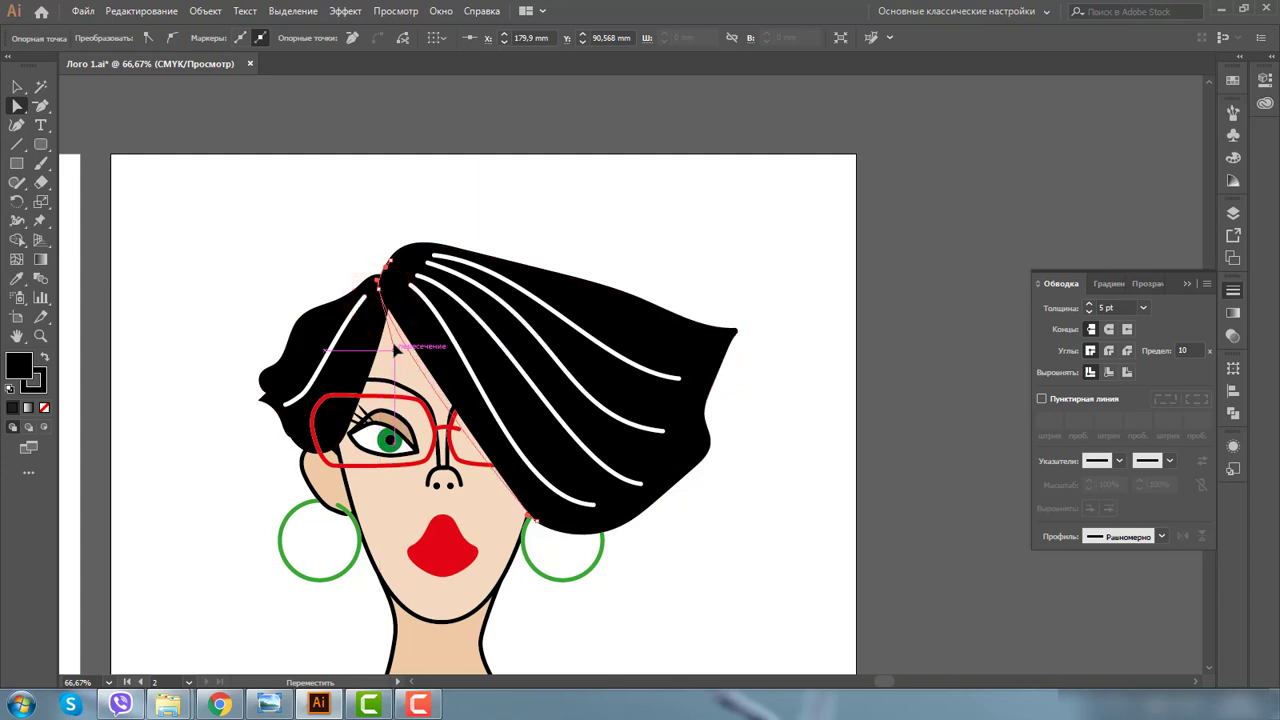
drag(383, 343, 369, 345)
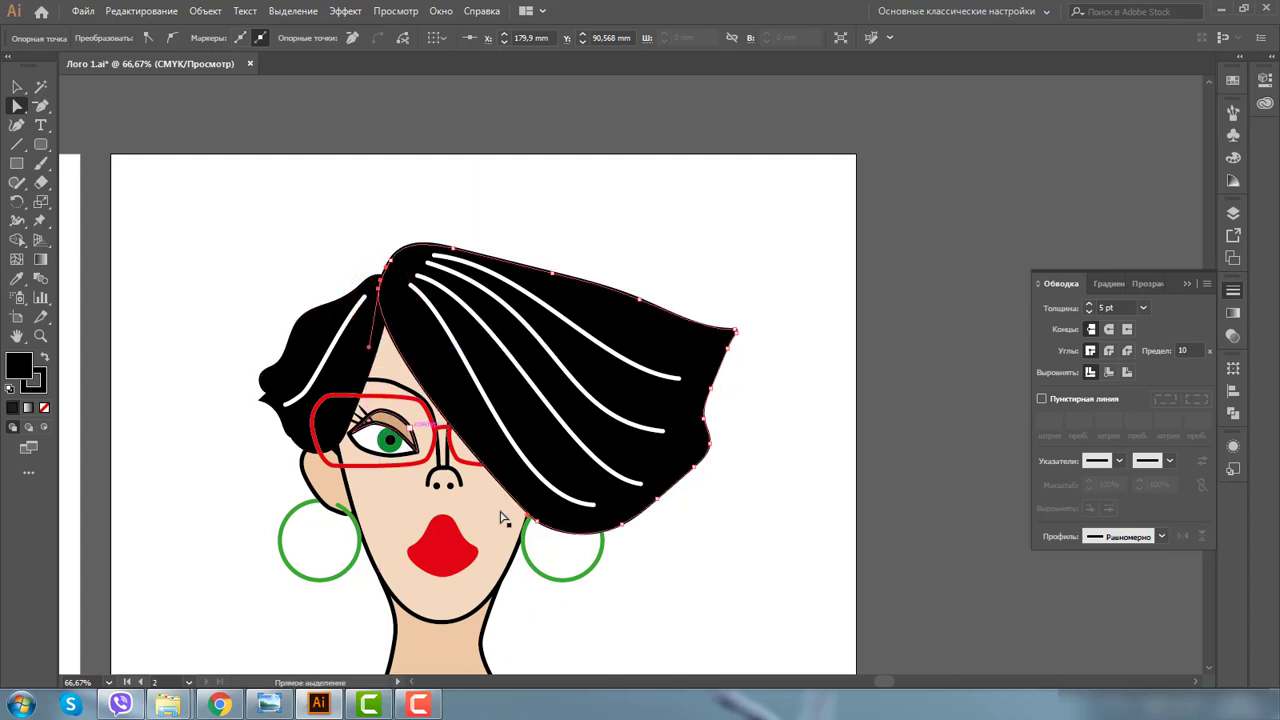
drag(540, 527, 510, 457)
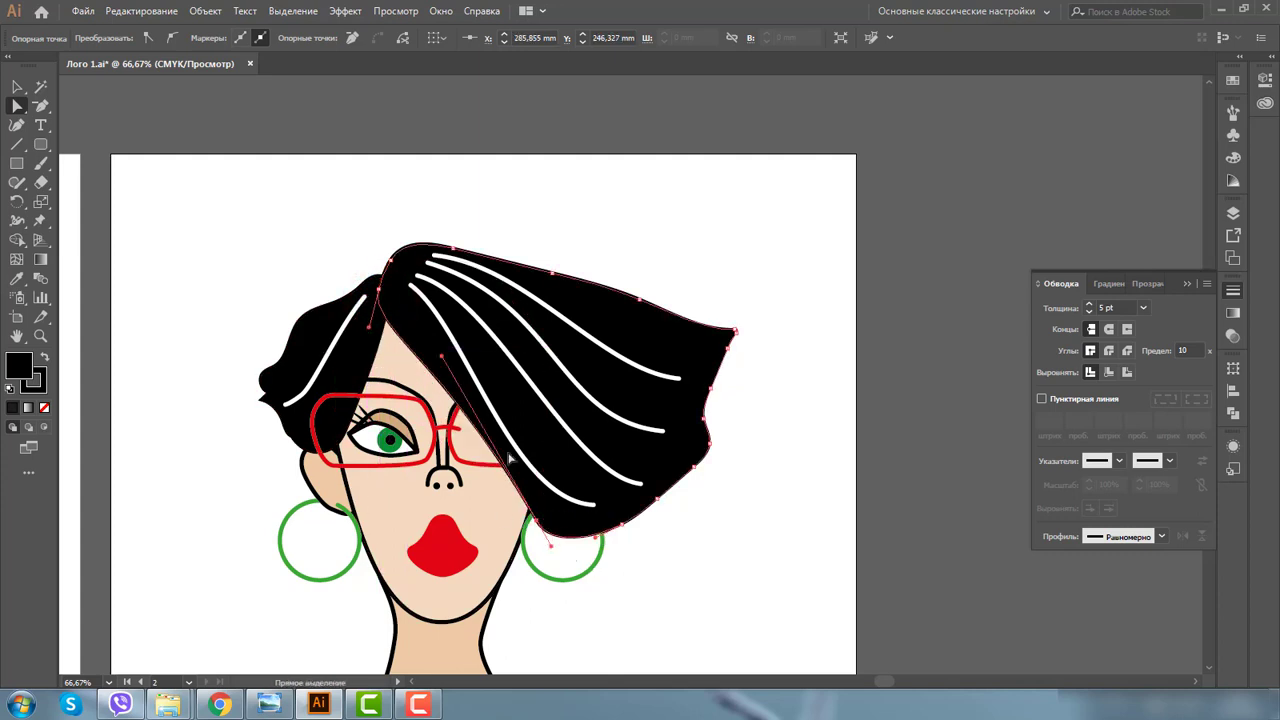
drag(443, 360, 465, 392)
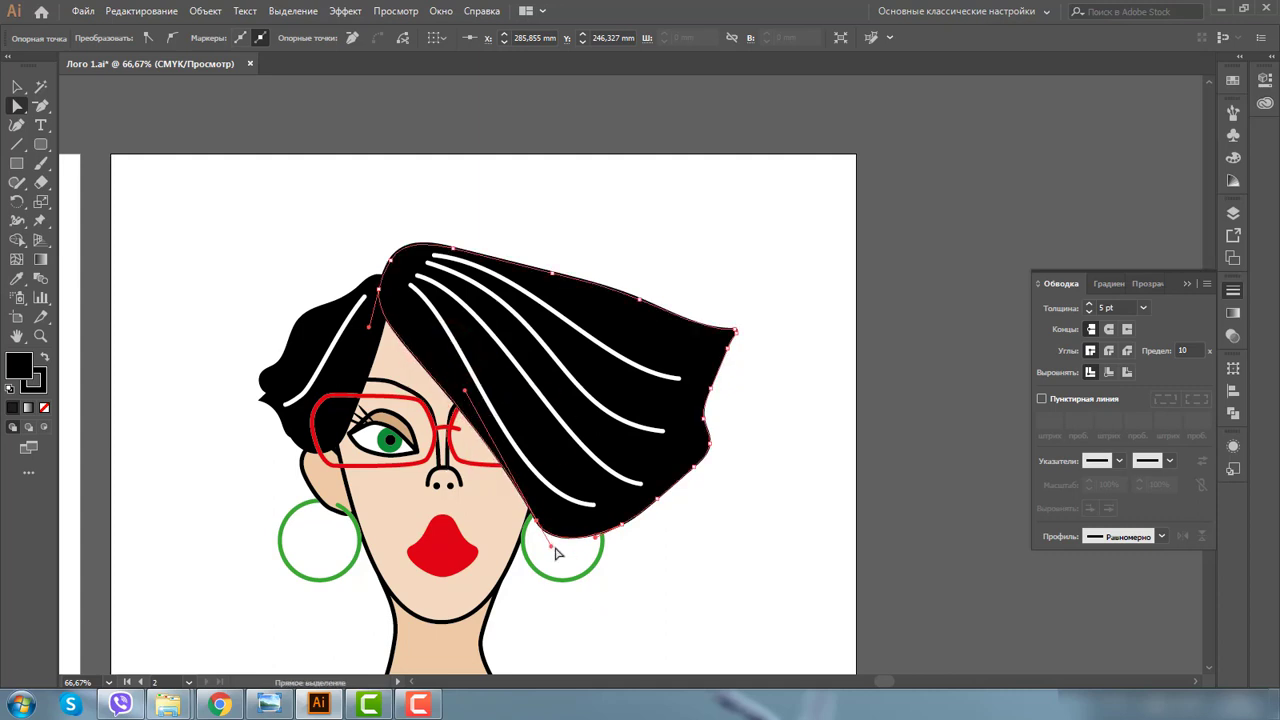
drag(553, 551, 576, 570)
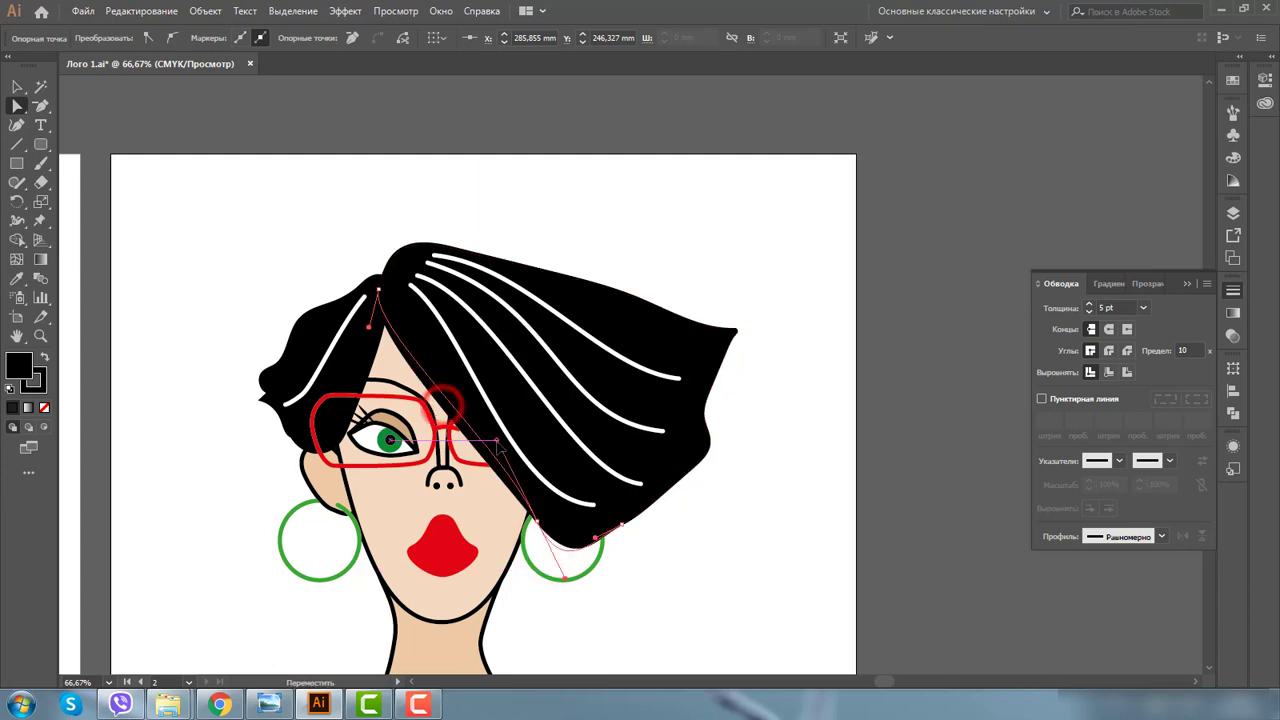
drag(450, 410, 500, 450)
drag(542, 526, 522, 516)
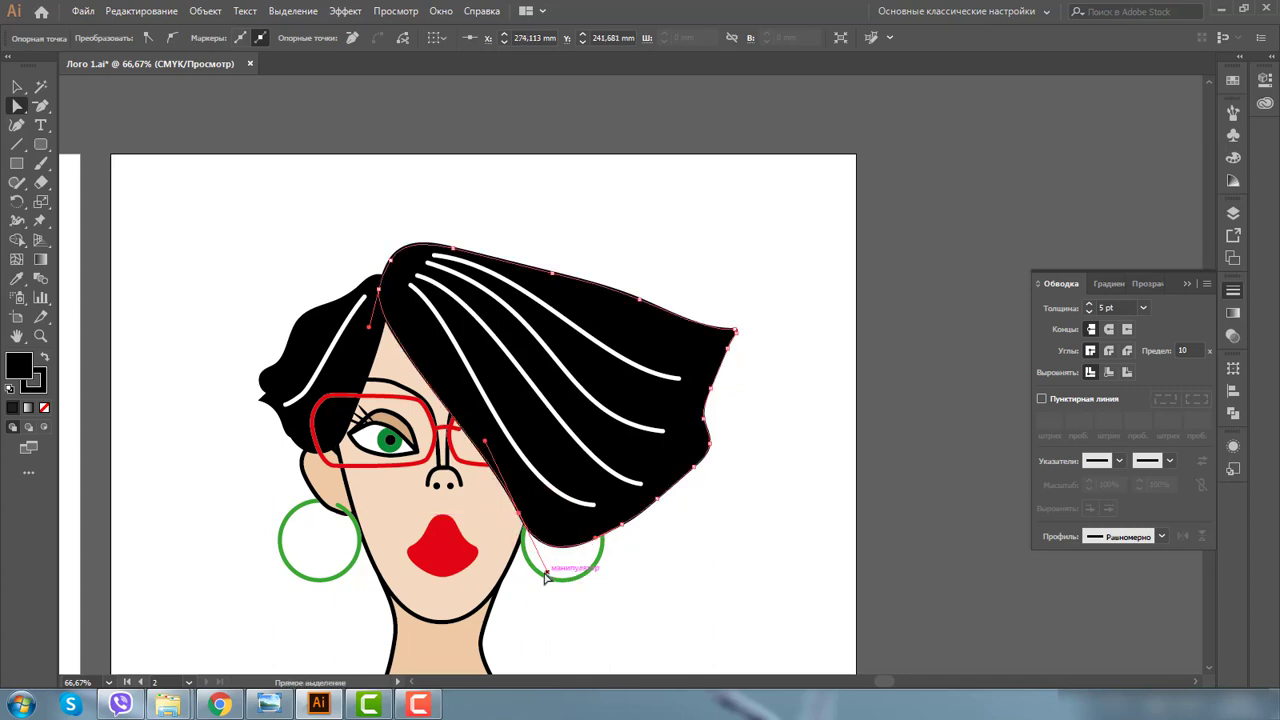
Step: Drag the glasses' nose-bridge anchor slightly down to meet the nose, checking it zoomed in
scroll(571, 586, up, 3)
key(v)
click(507, 295)
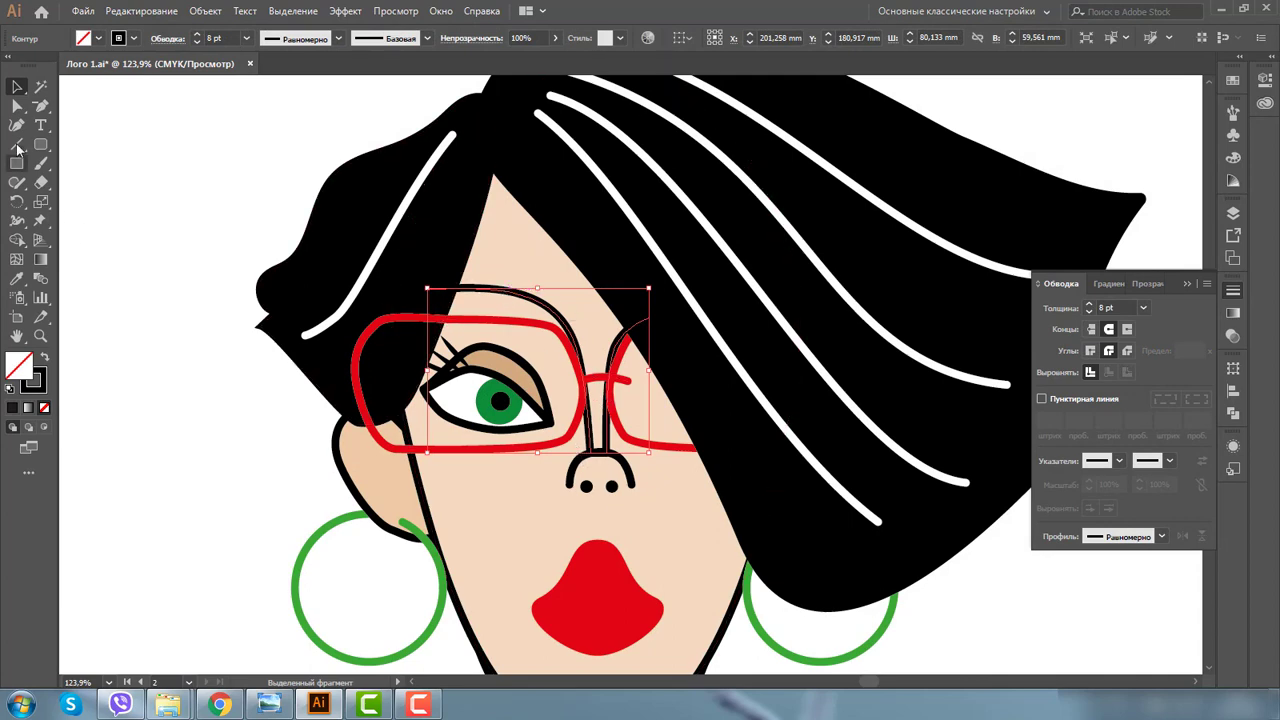
click(17, 105)
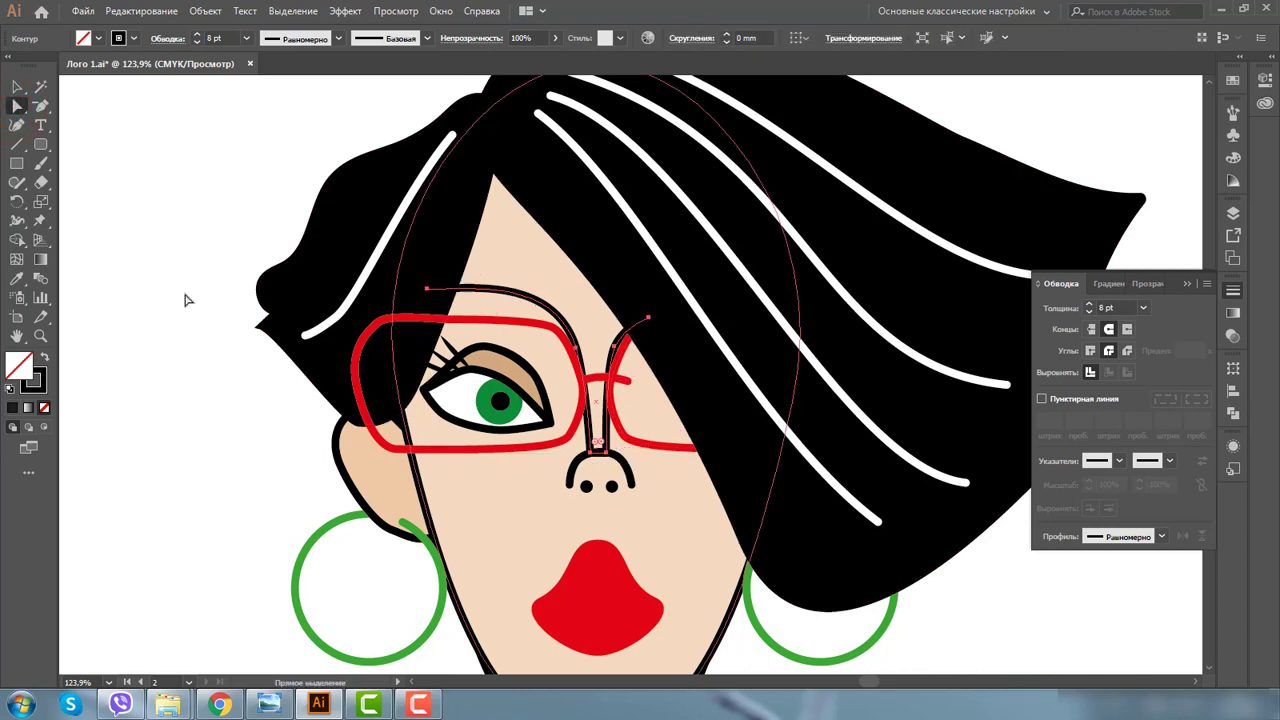
drag(603, 451, 607, 458)
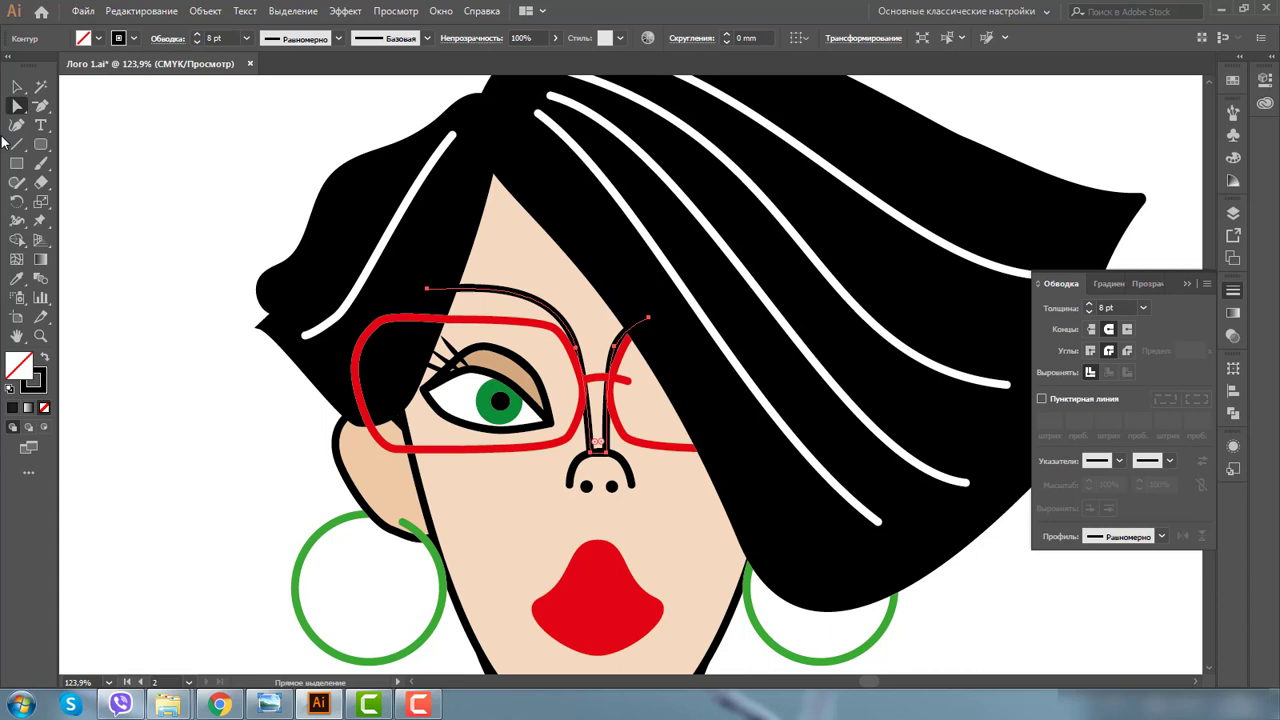
click(41, 336)
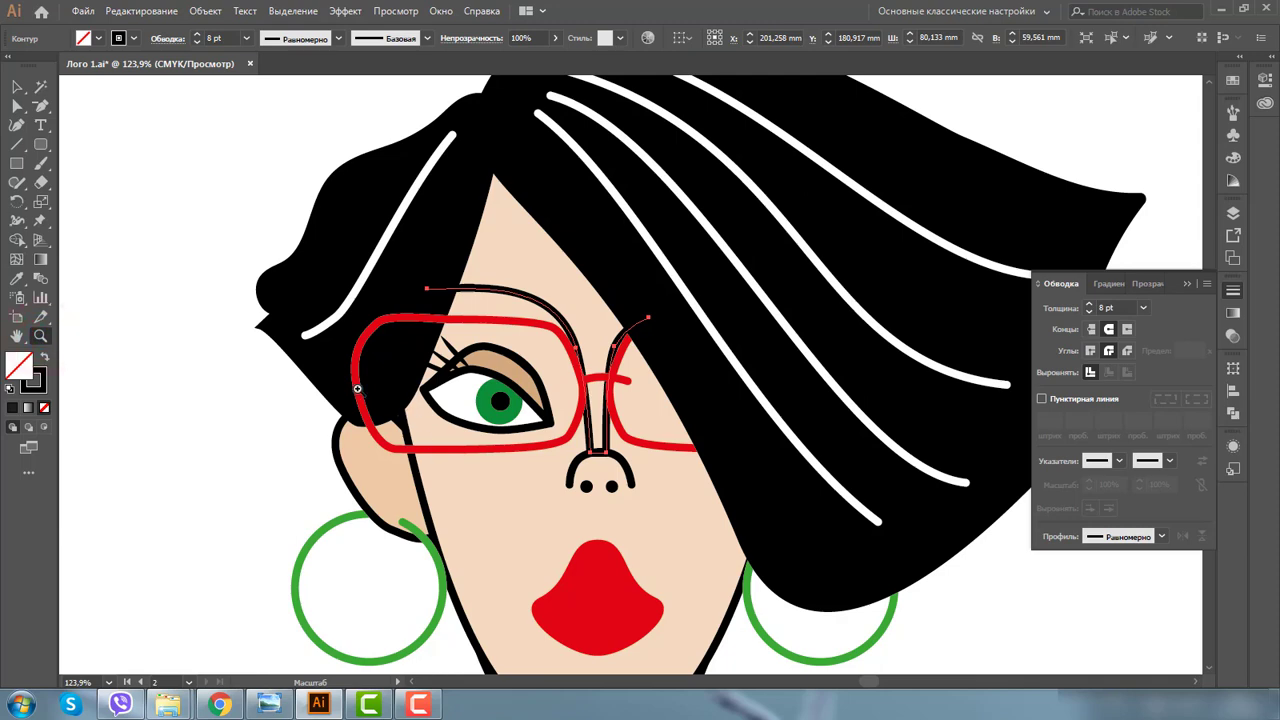
drag(358, 390, 452, 470)
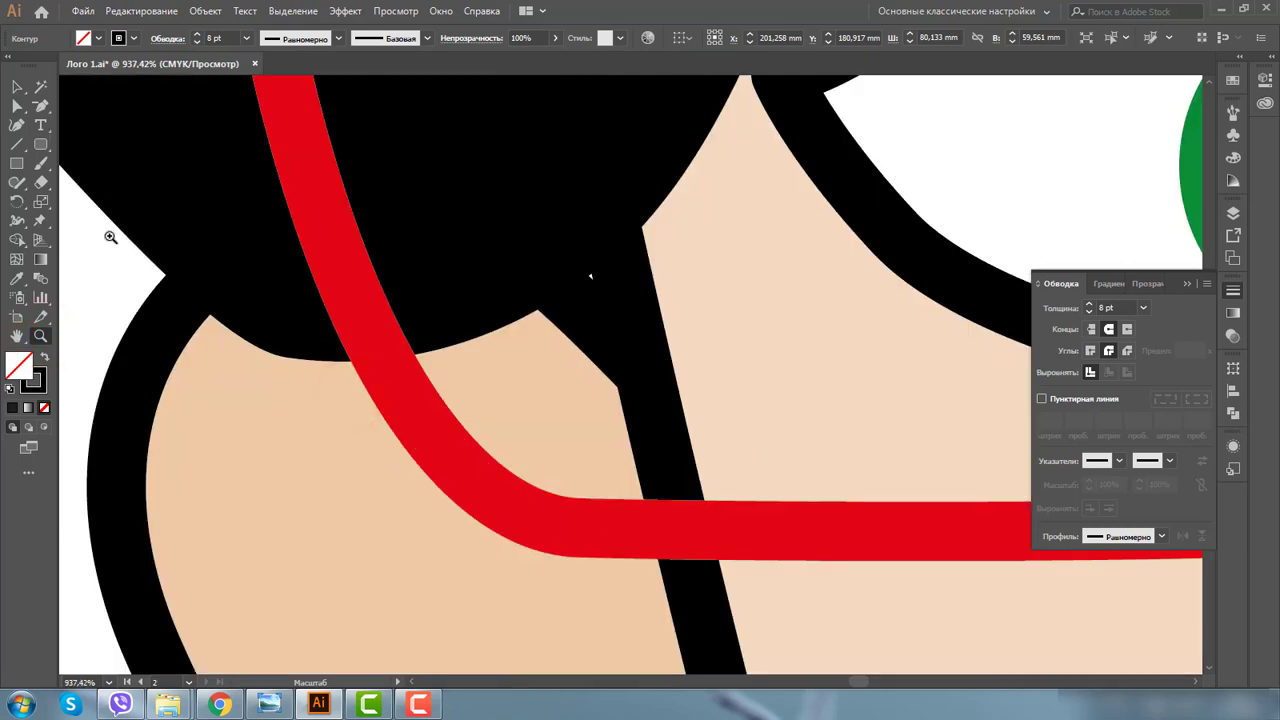
alt+click(686, 372)
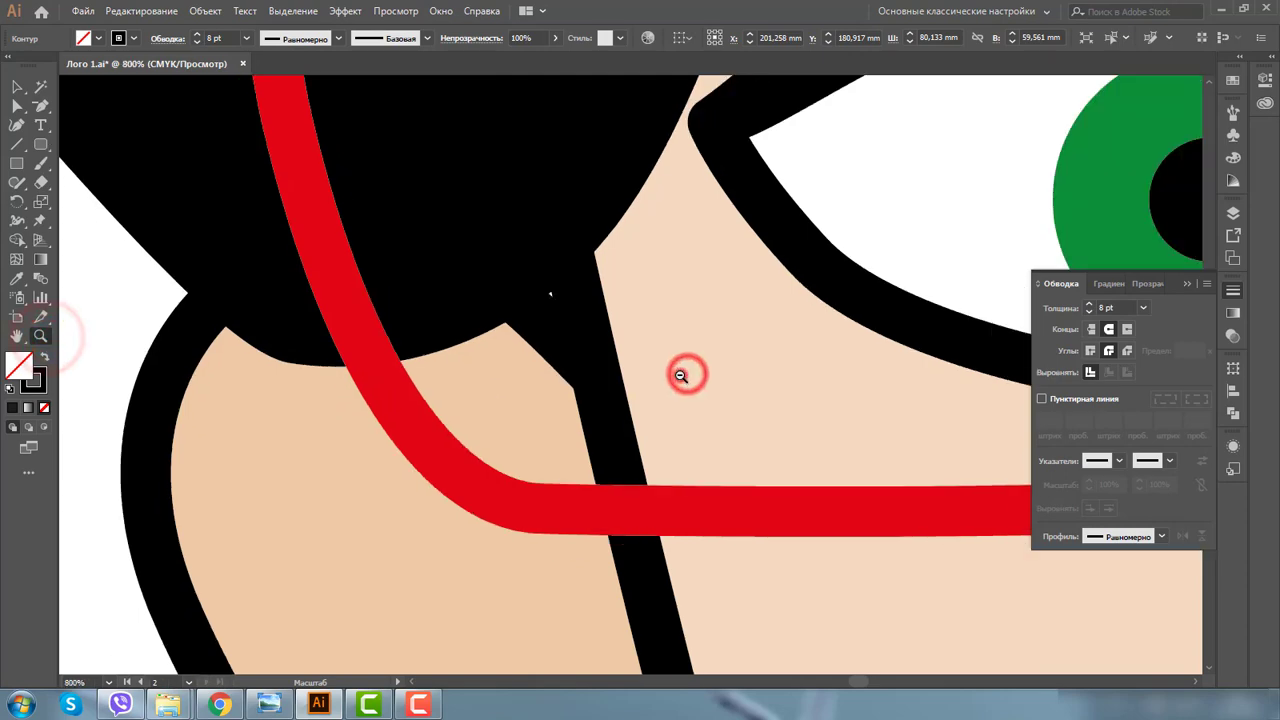
alt+click(648, 388)
alt+click(666, 405)
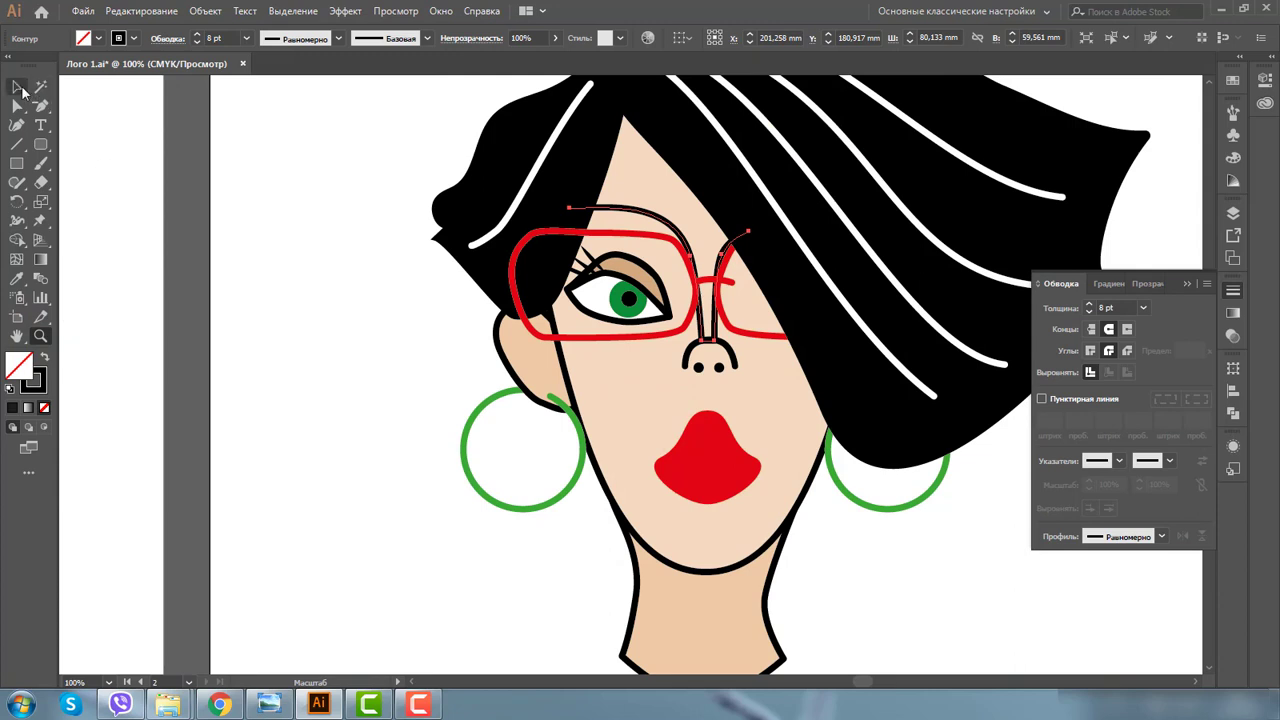
Step: Try moving the left ear and green earring up and right, then undo the move
click(17, 88)
click(503, 346)
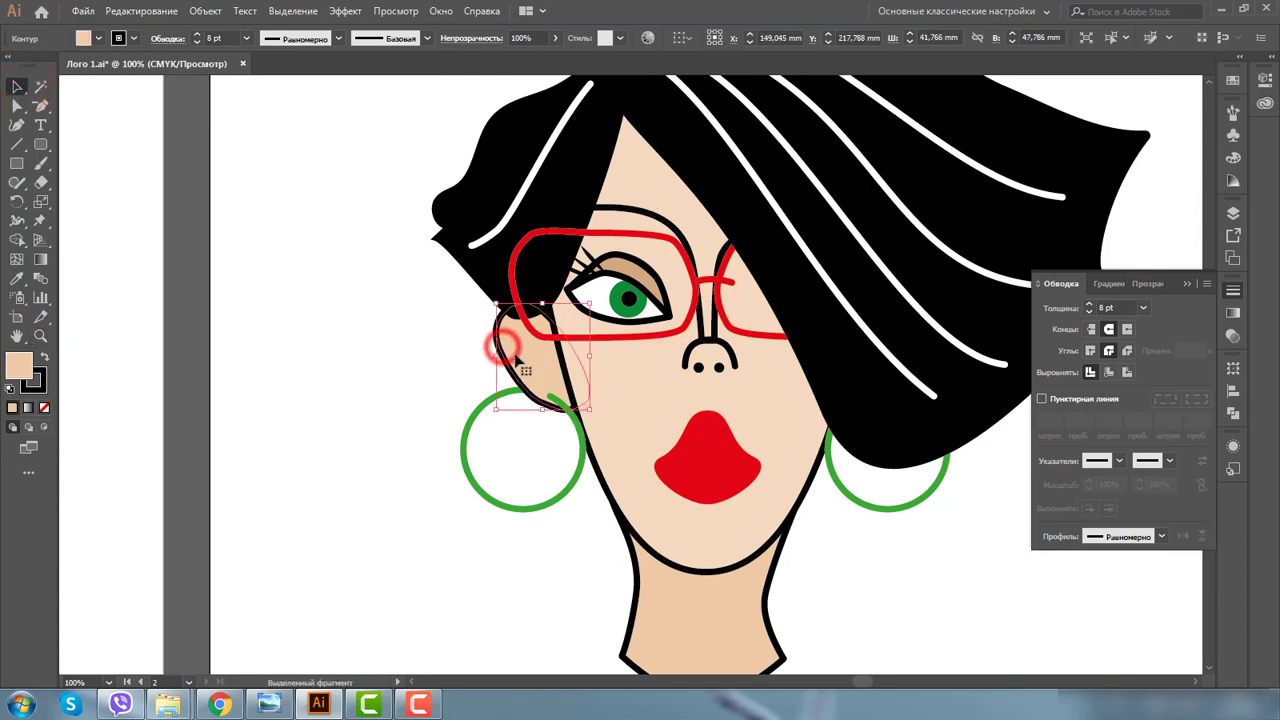
mouse_move(516, 357)
mouse_down()
mouse_move(518, 345)
mouse_move(573, 370)
mouse_up()
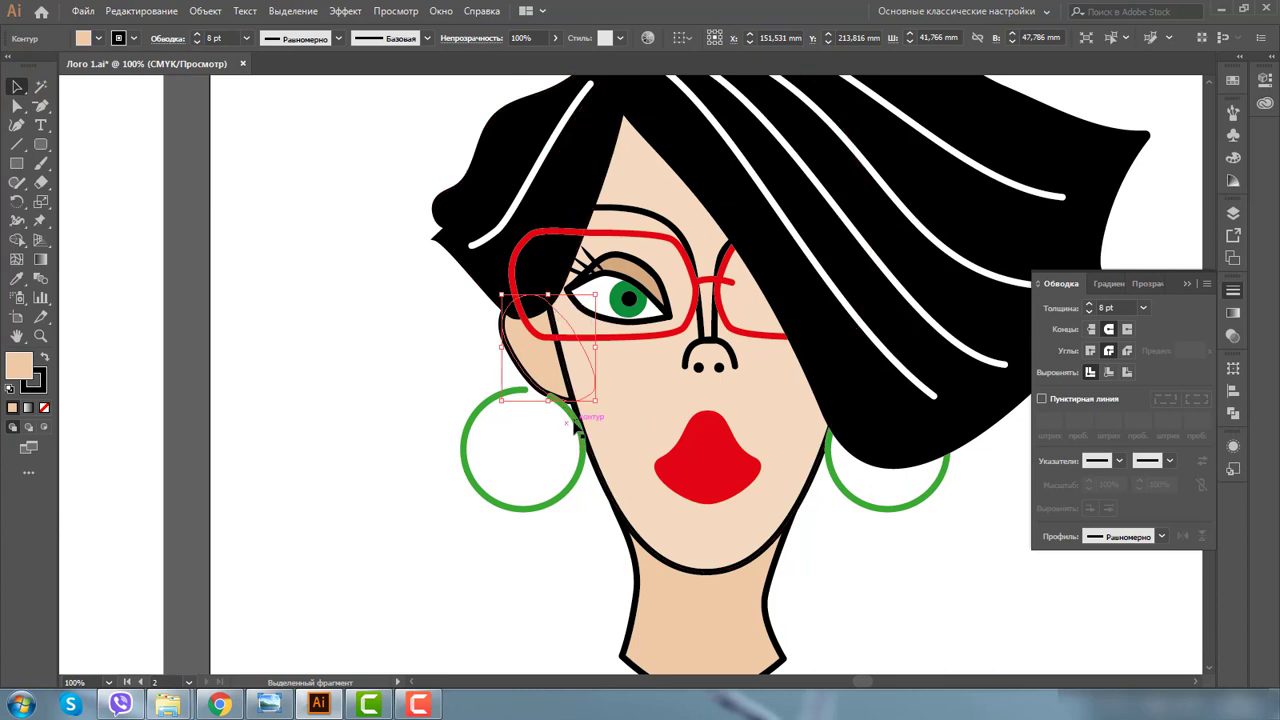
drag(575, 425, 569, 433)
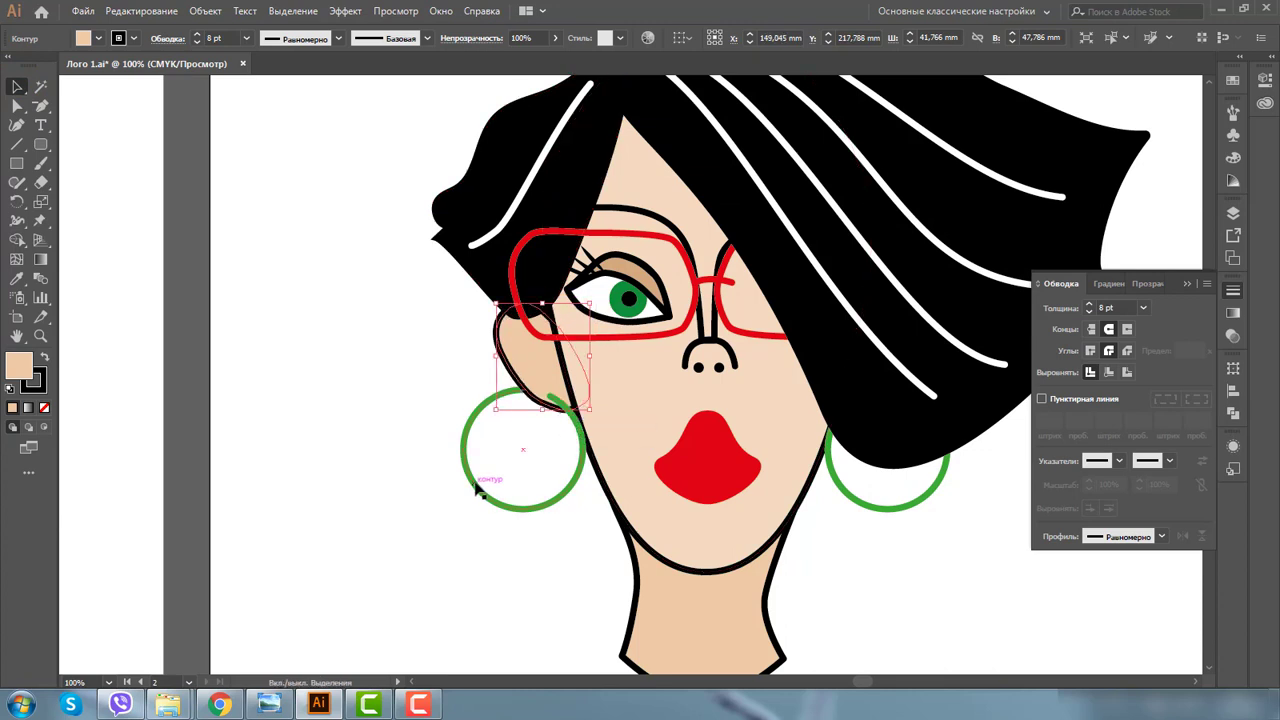
shift+click(477, 487)
click(40, 336)
drag(427, 291, 498, 362)
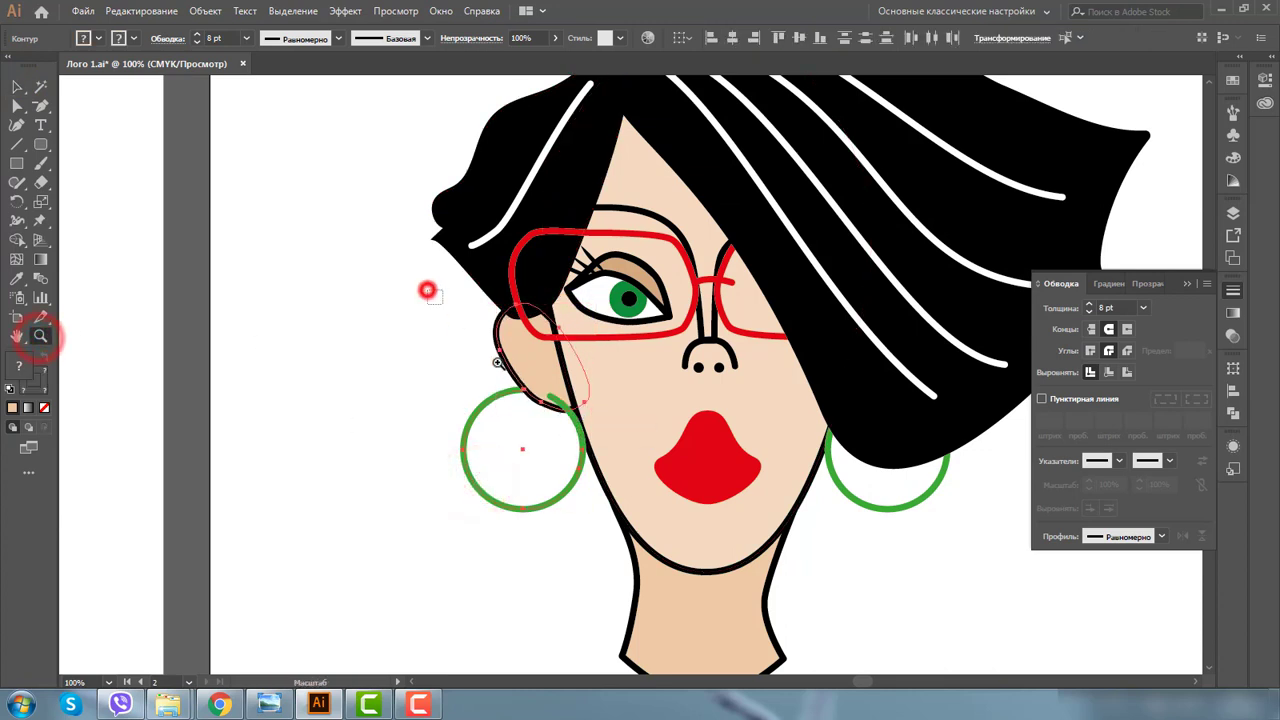
click(18, 88)
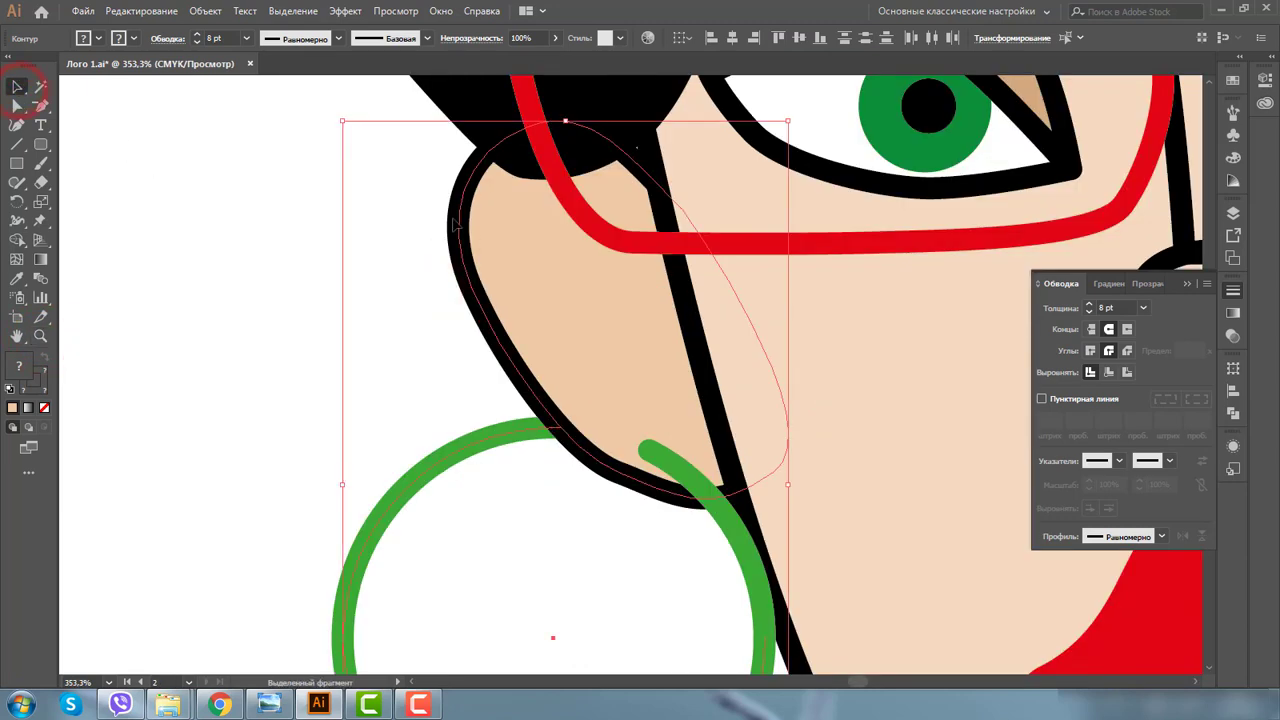
drag(456, 219, 470, 194)
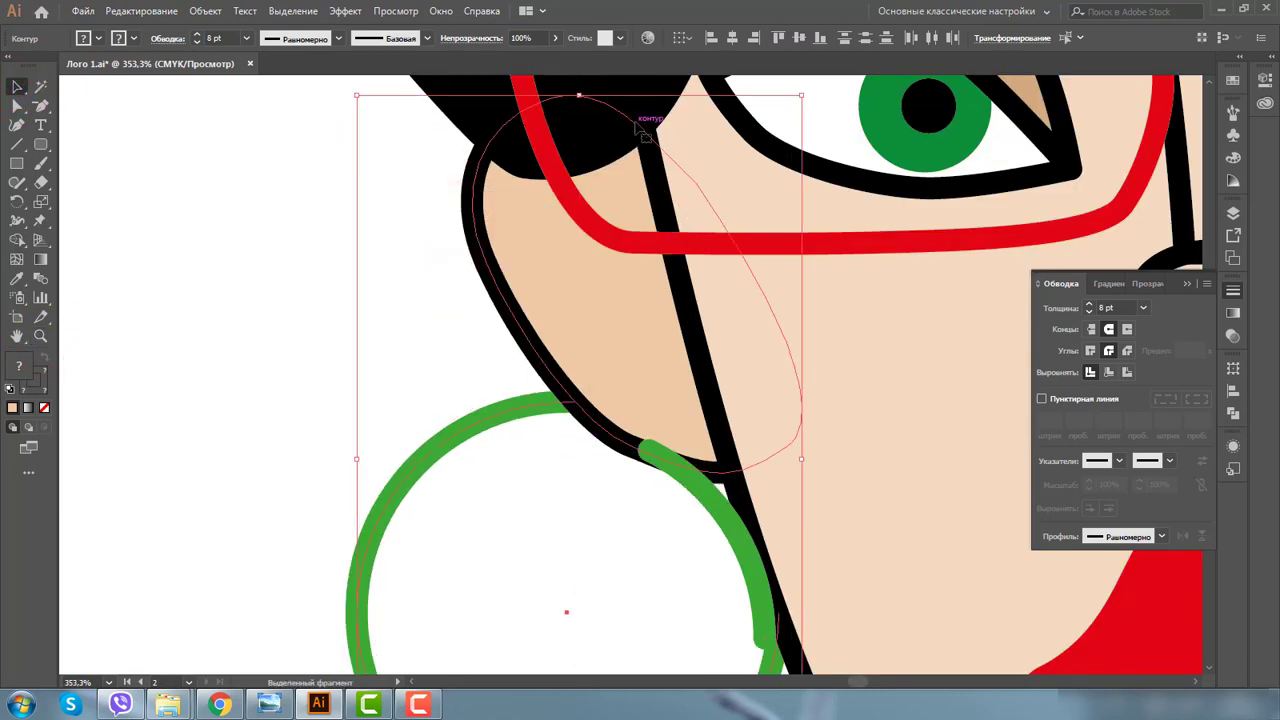
click(268, 330)
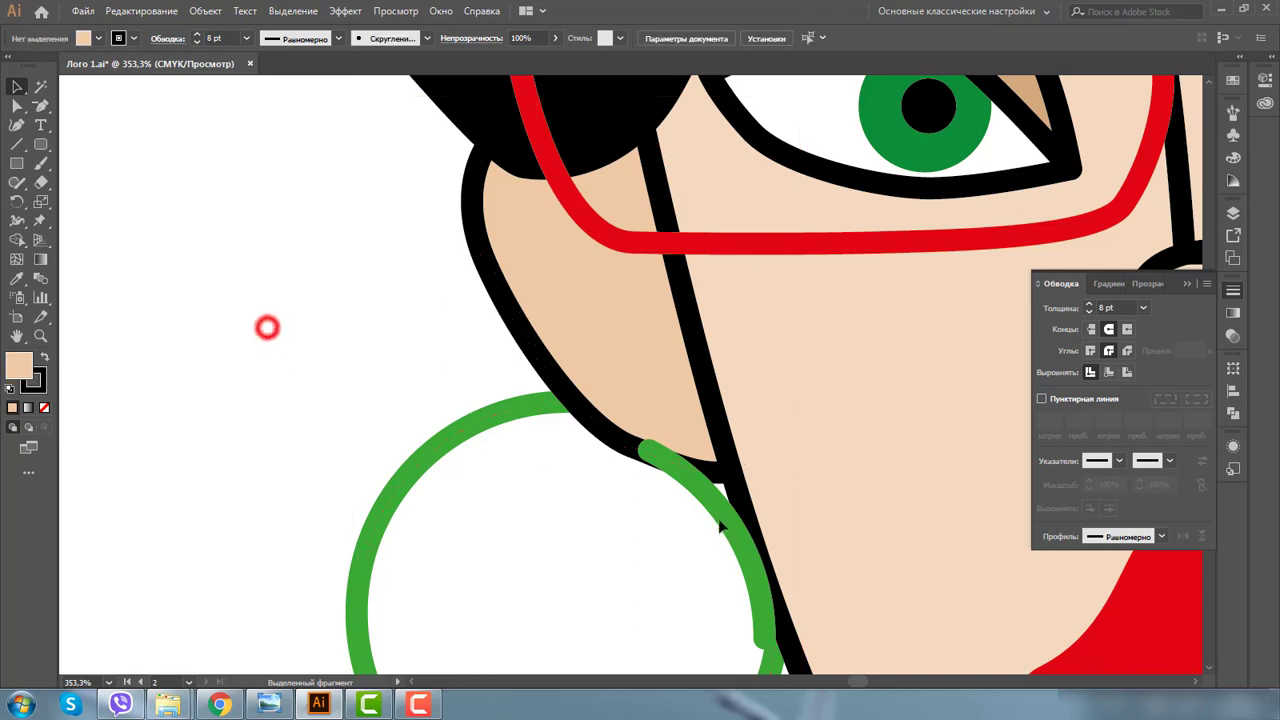
click(728, 521)
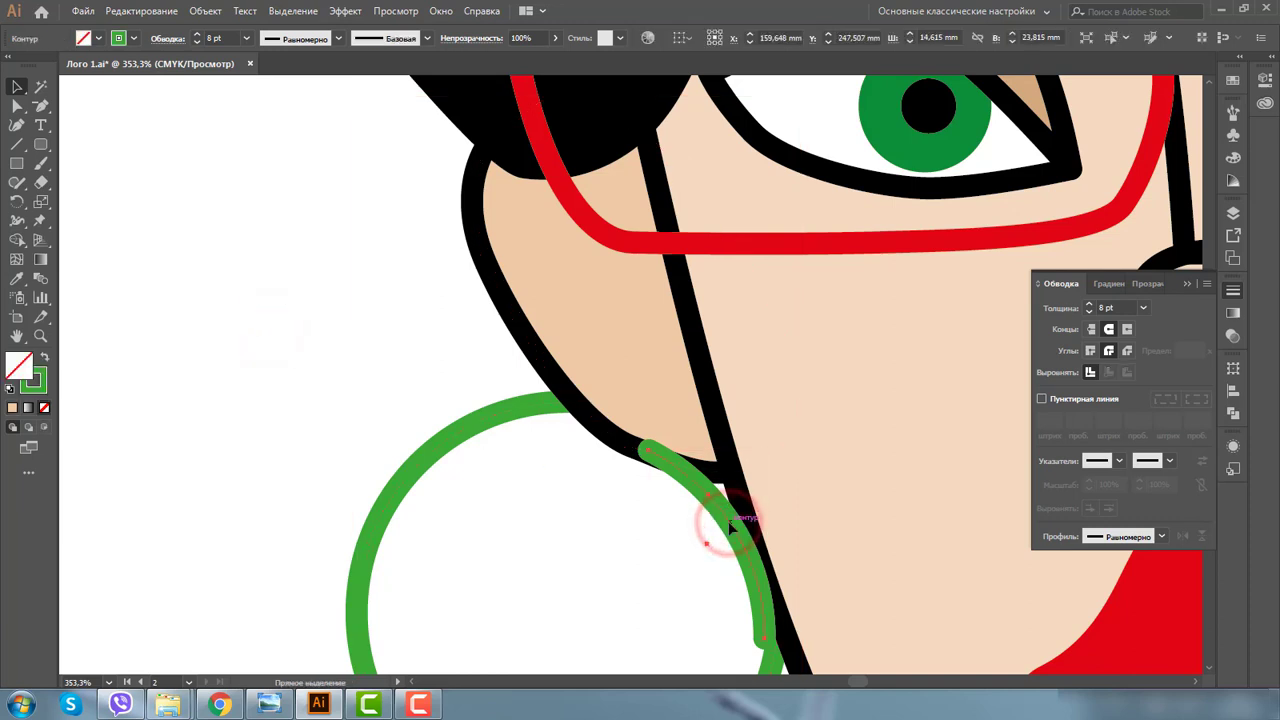
key(ctrl+z)
Step: Group the two green earring arcs and move them with the ear up and right
click(328, 364)
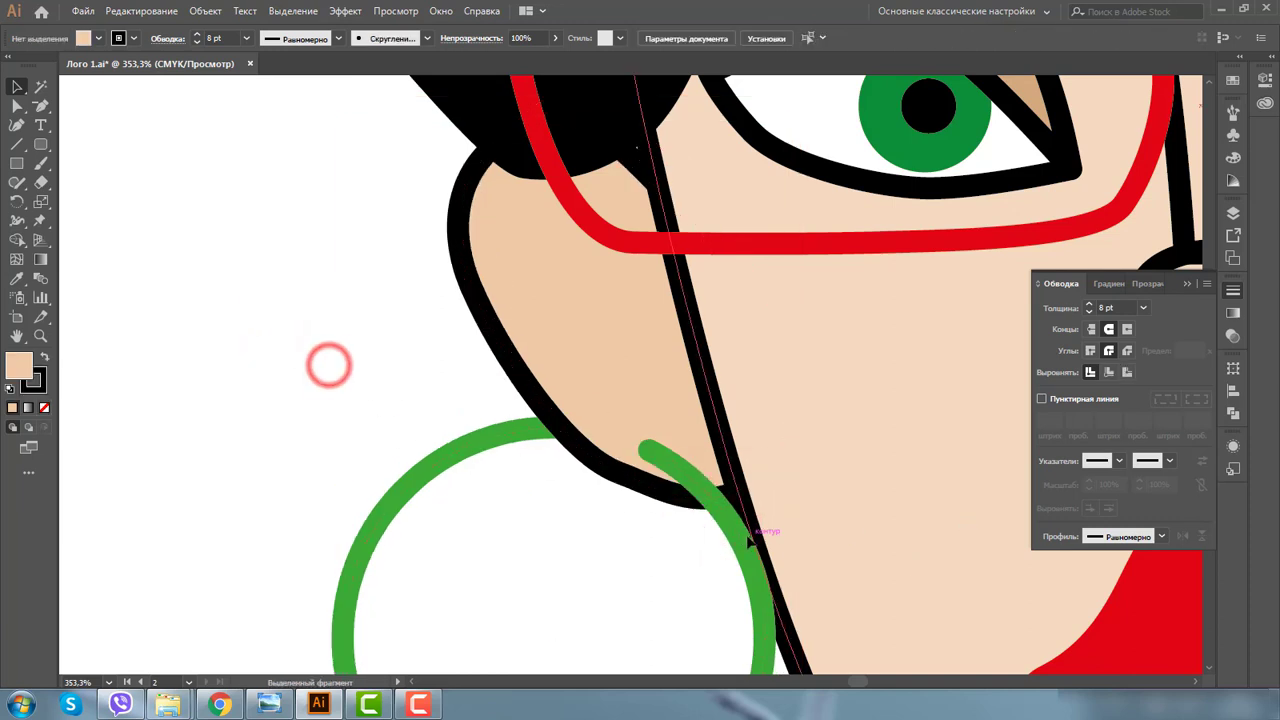
click(737, 531)
shift+click(449, 455)
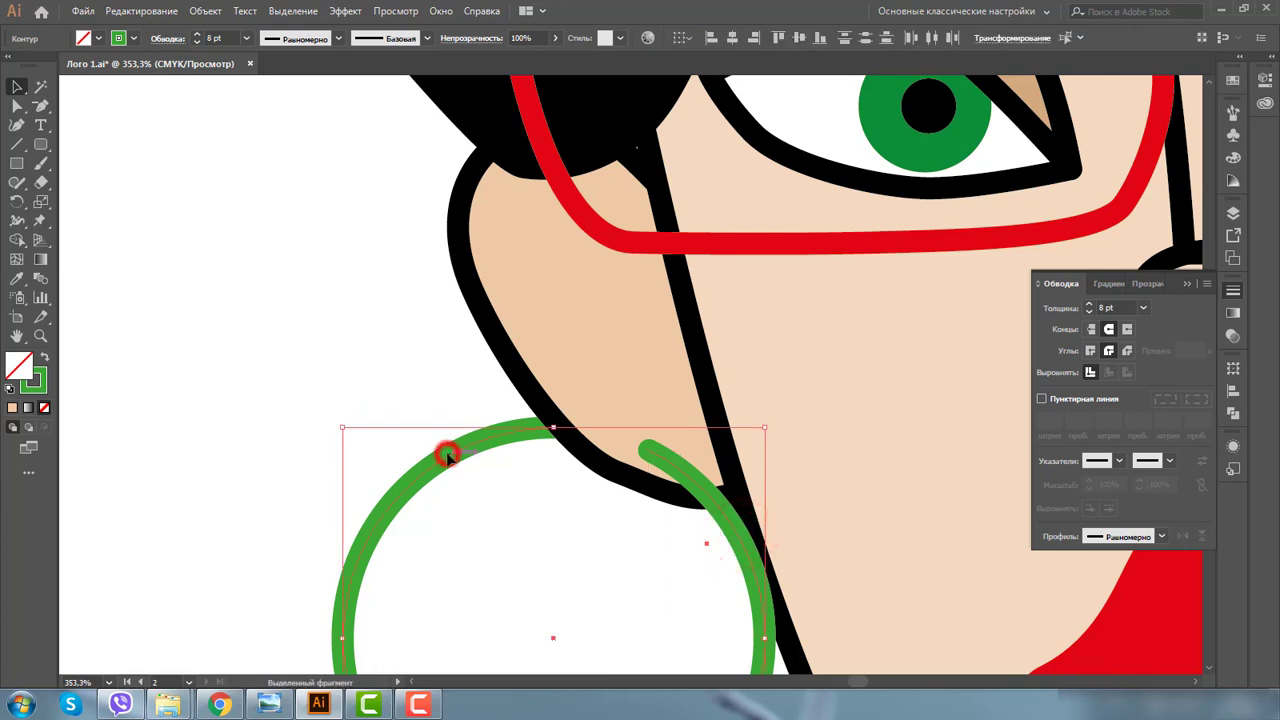
key(ctrl+g)
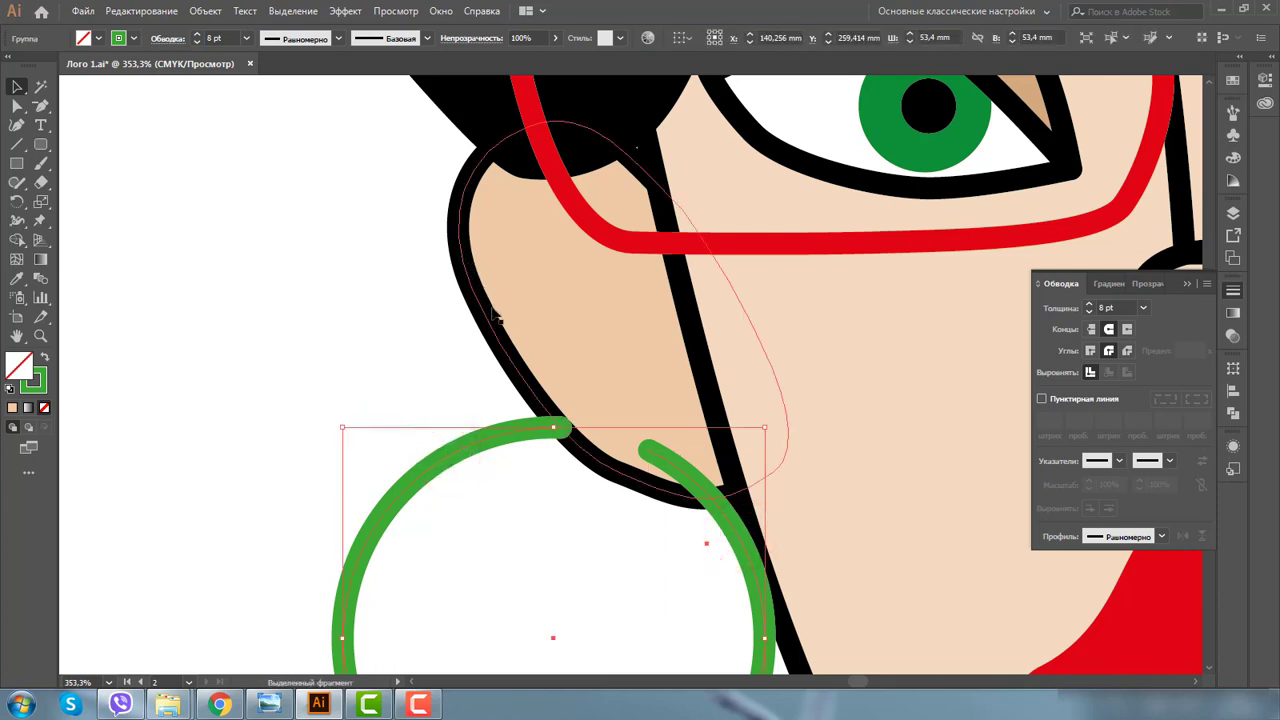
shift+click(468, 265)
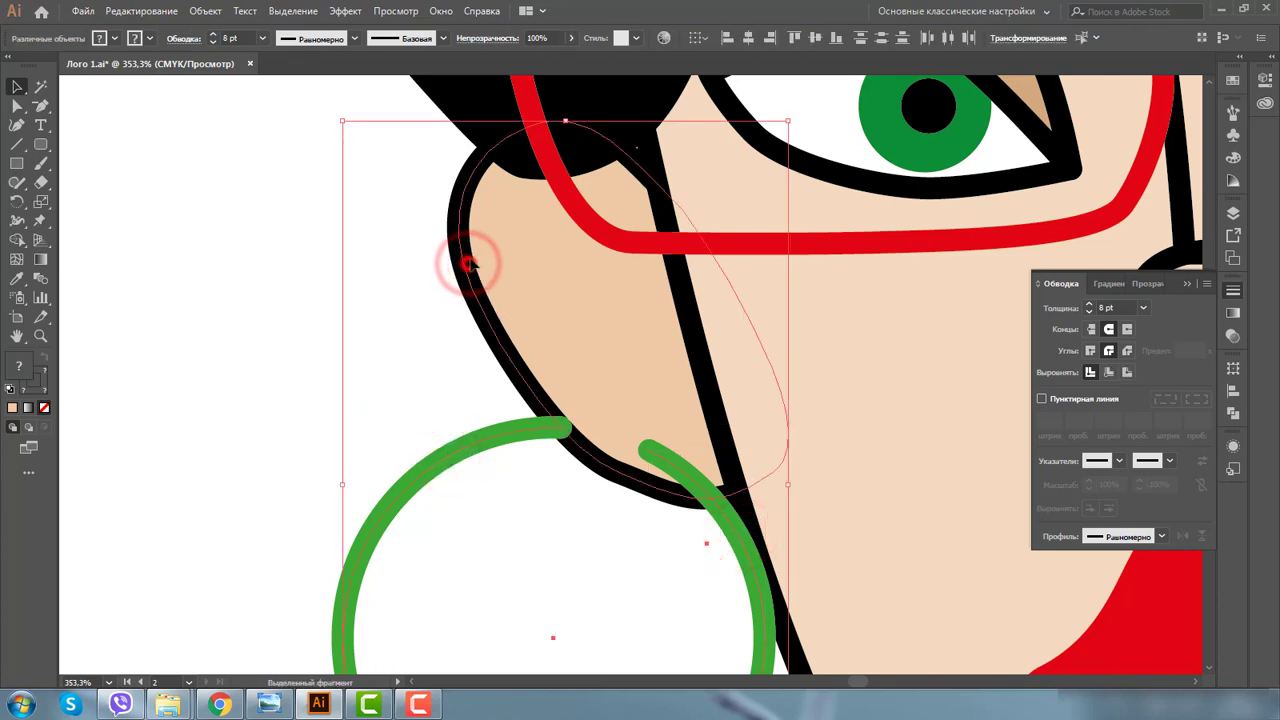
drag(466, 263, 493, 238)
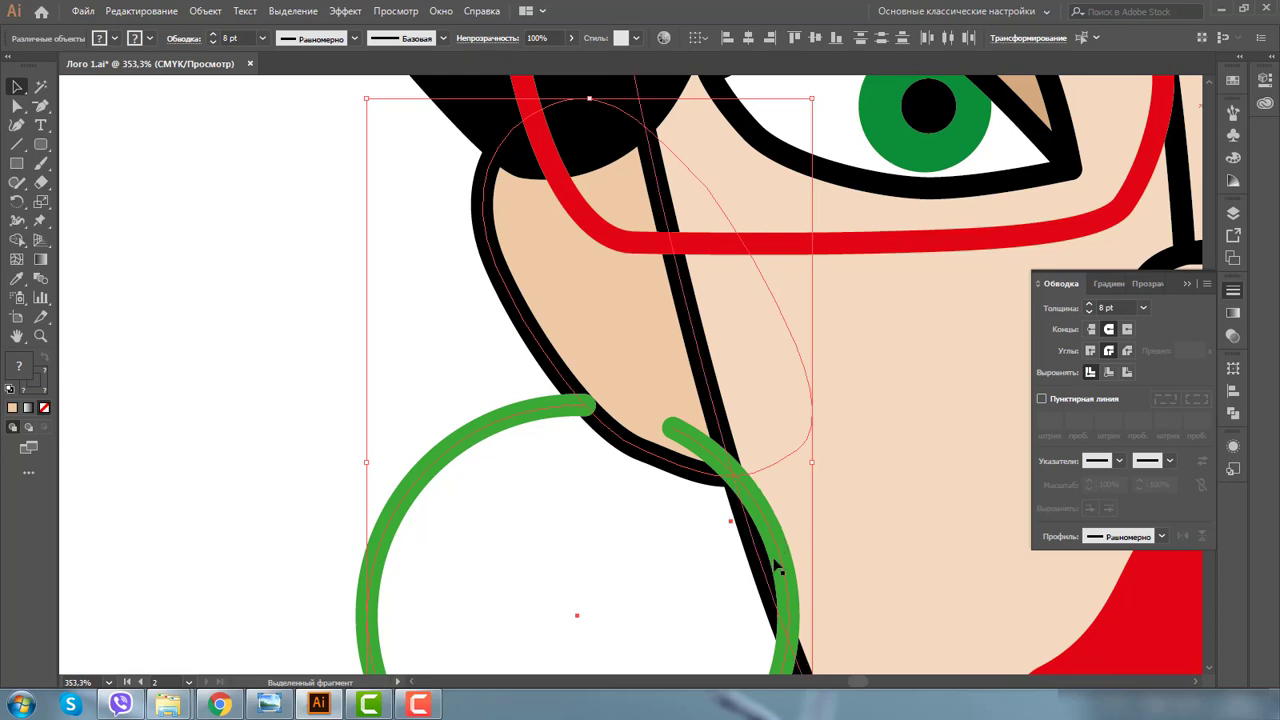
click(41, 337)
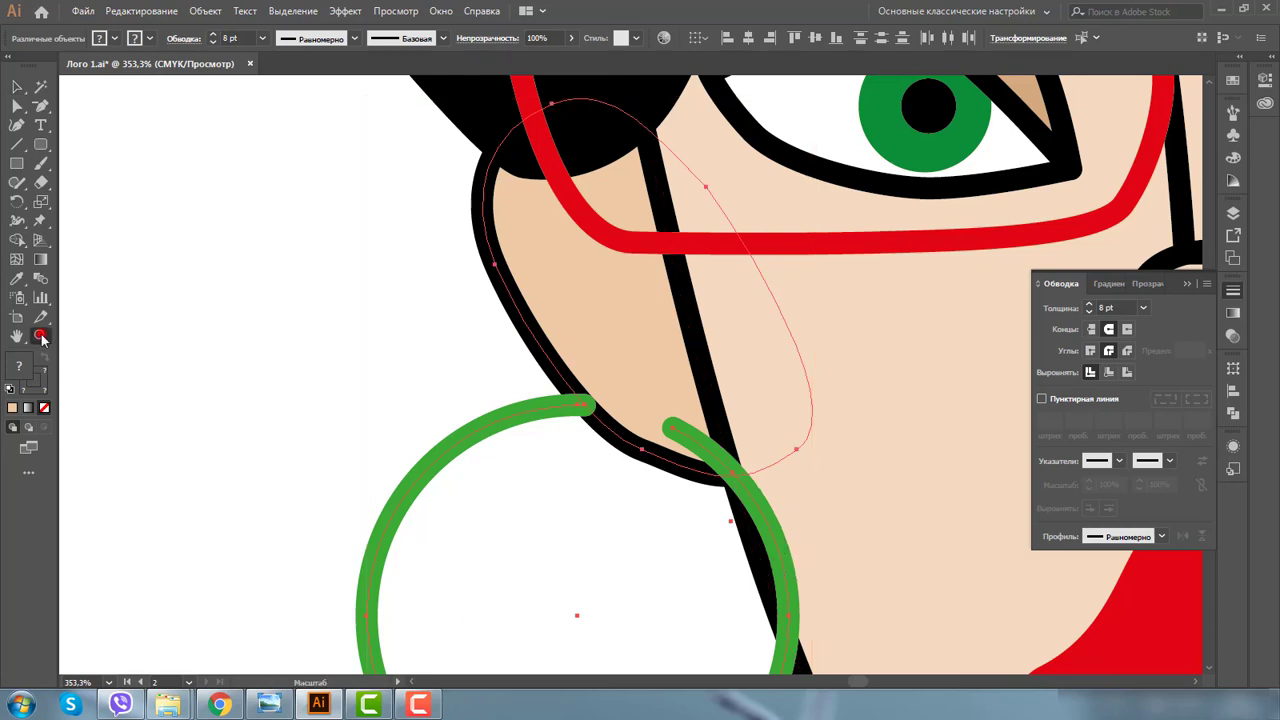
alt+click(634, 412)
alt+click(810, 425)
alt+click(800, 360)
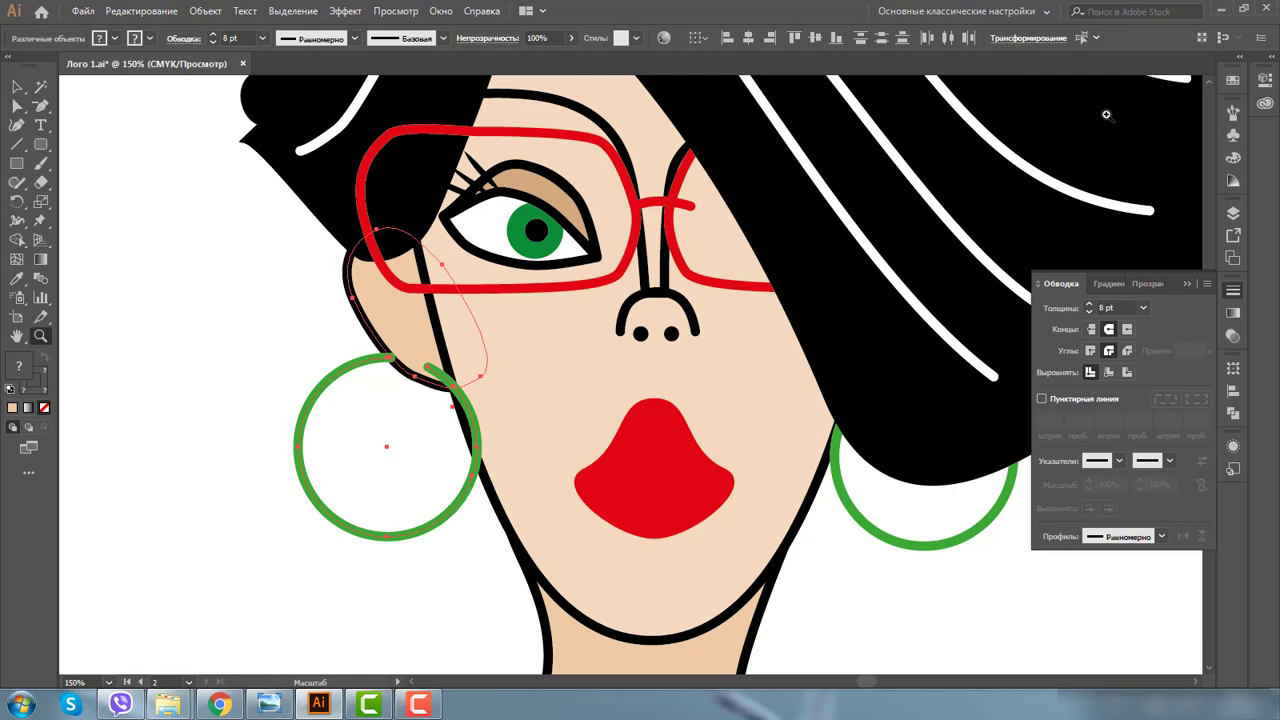
Step: Cut the black nose-bridge path at the anchor where it meets the nose
drag(530, 260, 620, 260)
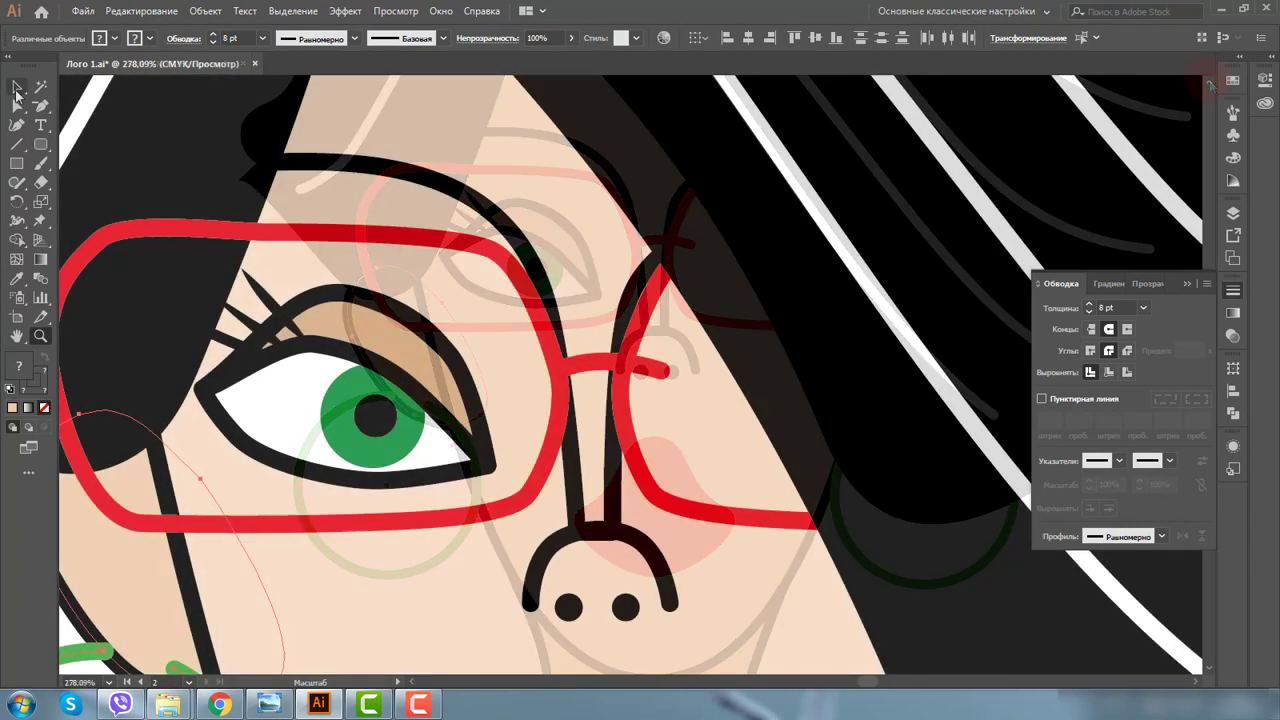
click(16, 104)
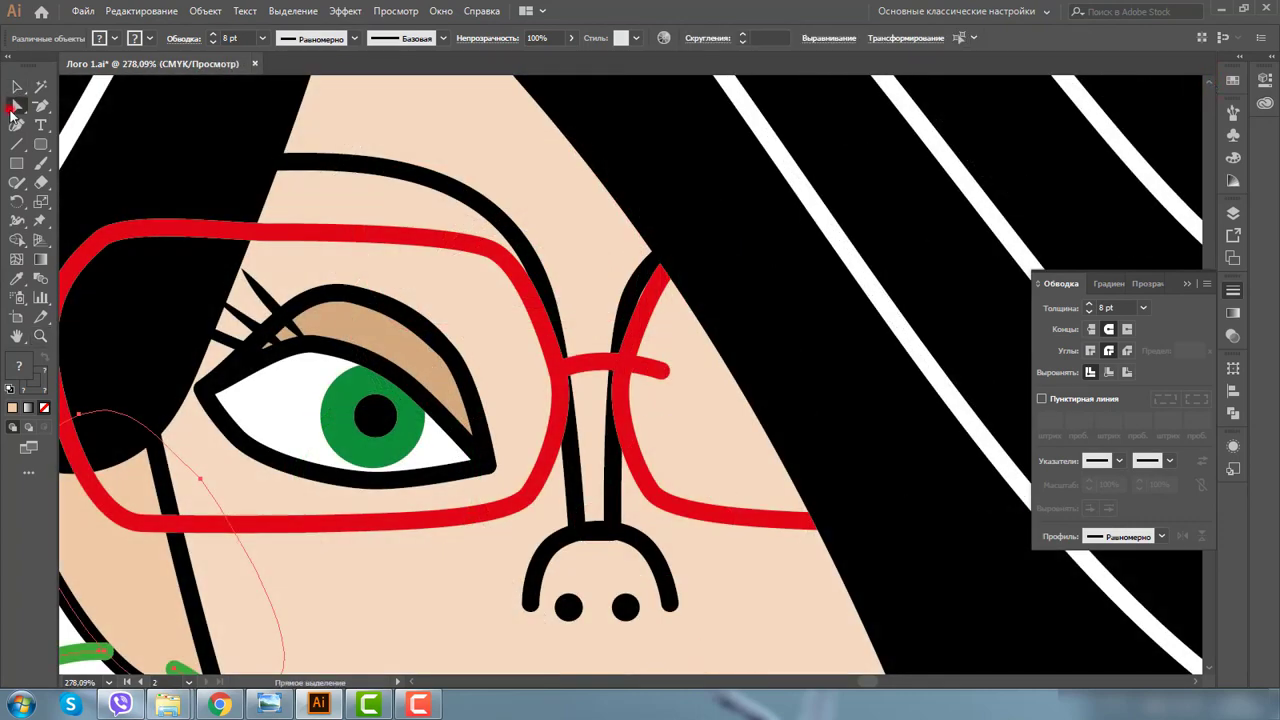
click(575, 537)
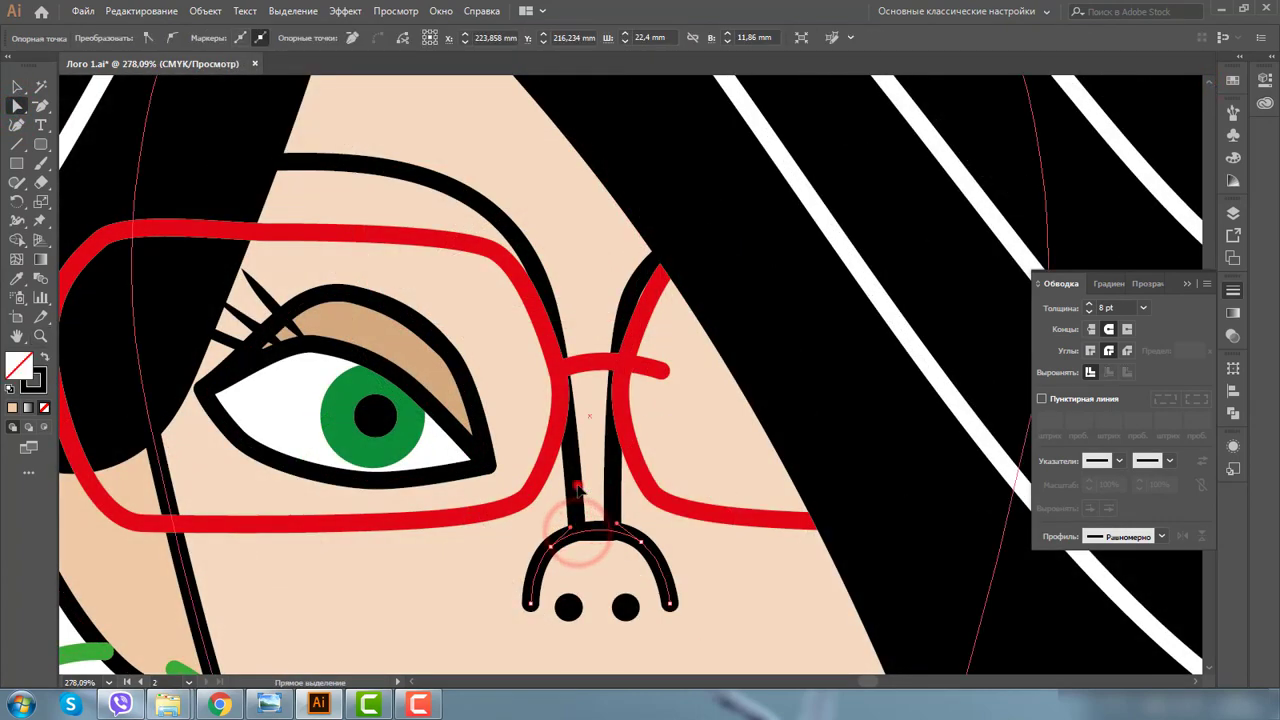
click(577, 488)
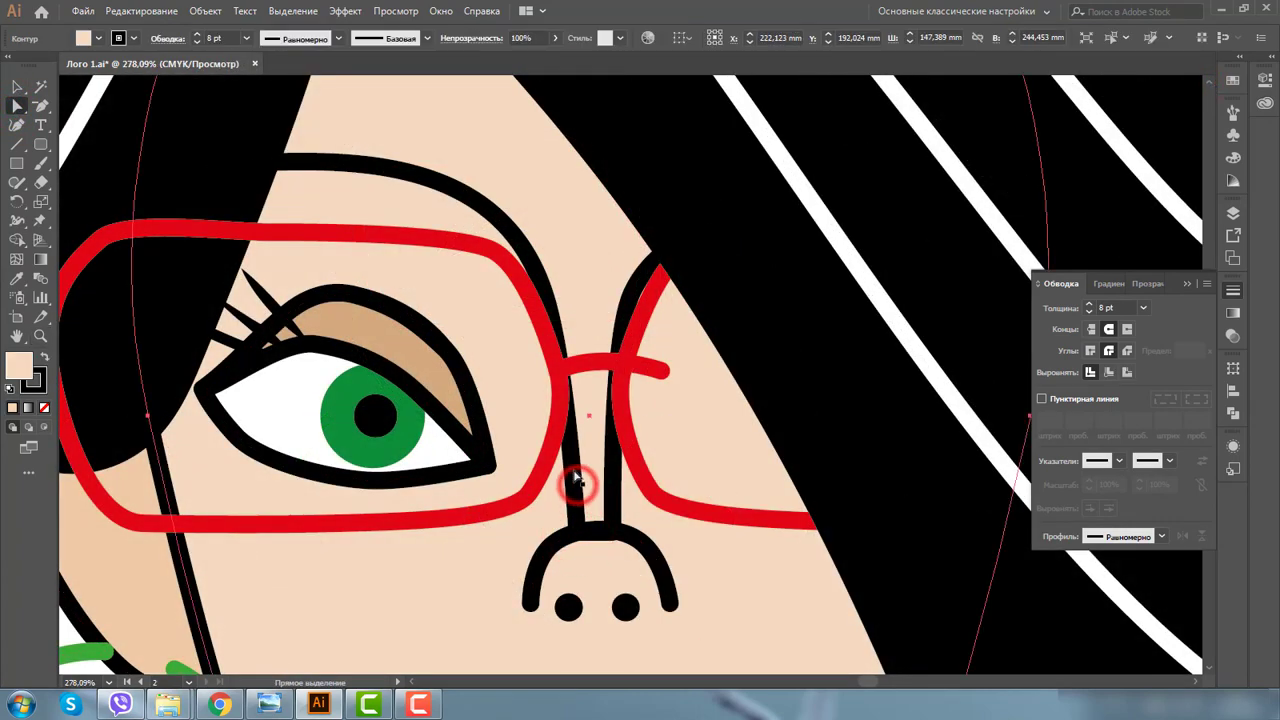
click(577, 534)
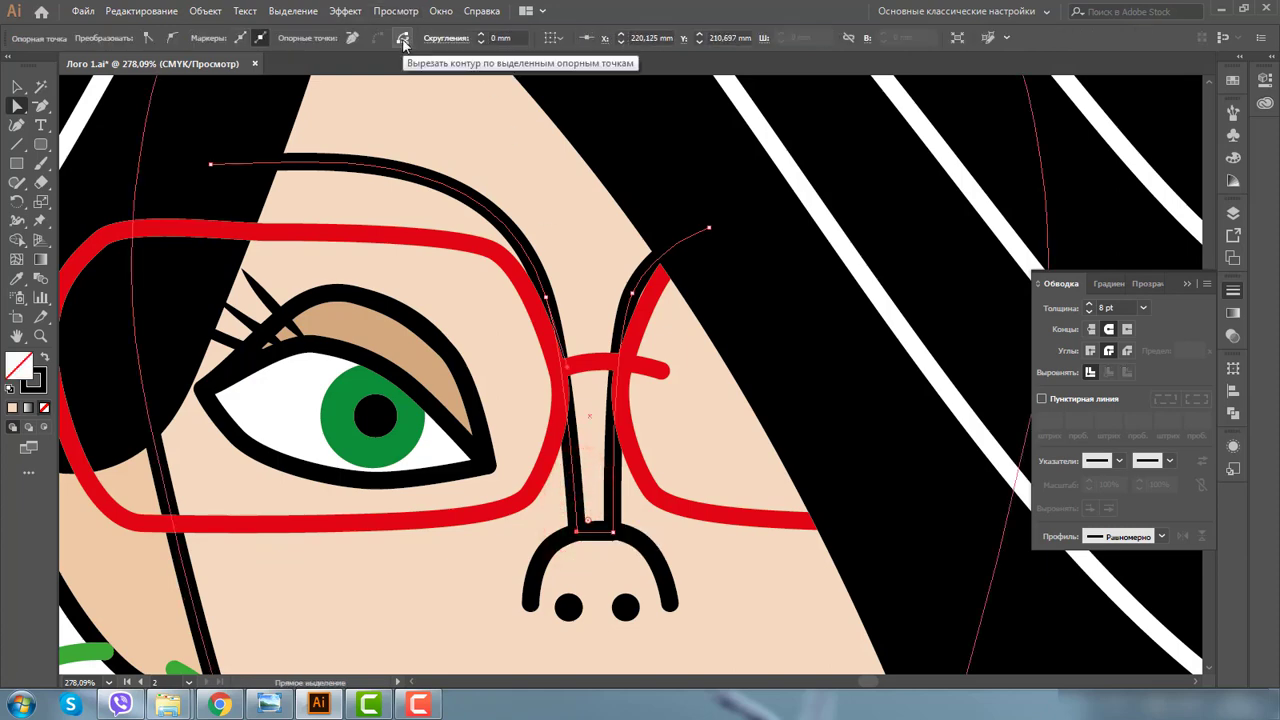
click(403, 40)
Step: Delete the right nose-bridge piece, leaving the curved brow-to-nose line selected
click(17, 87)
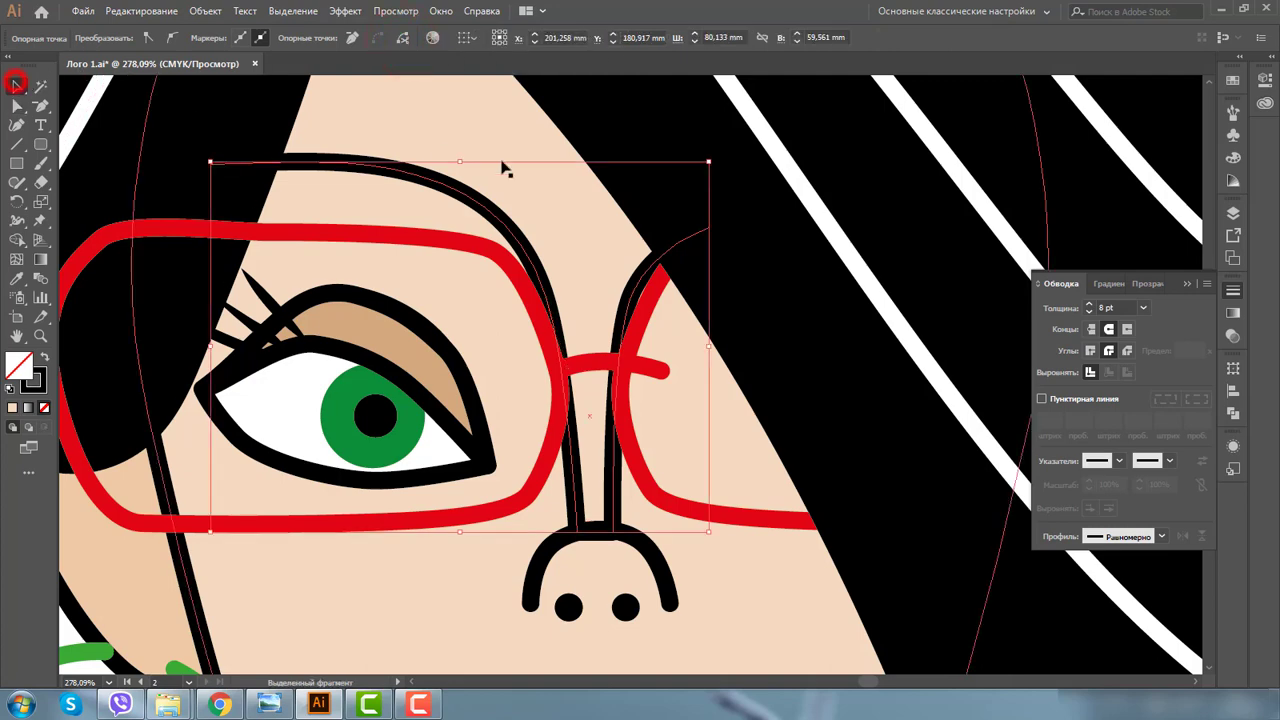
click(501, 161)
click(636, 272)
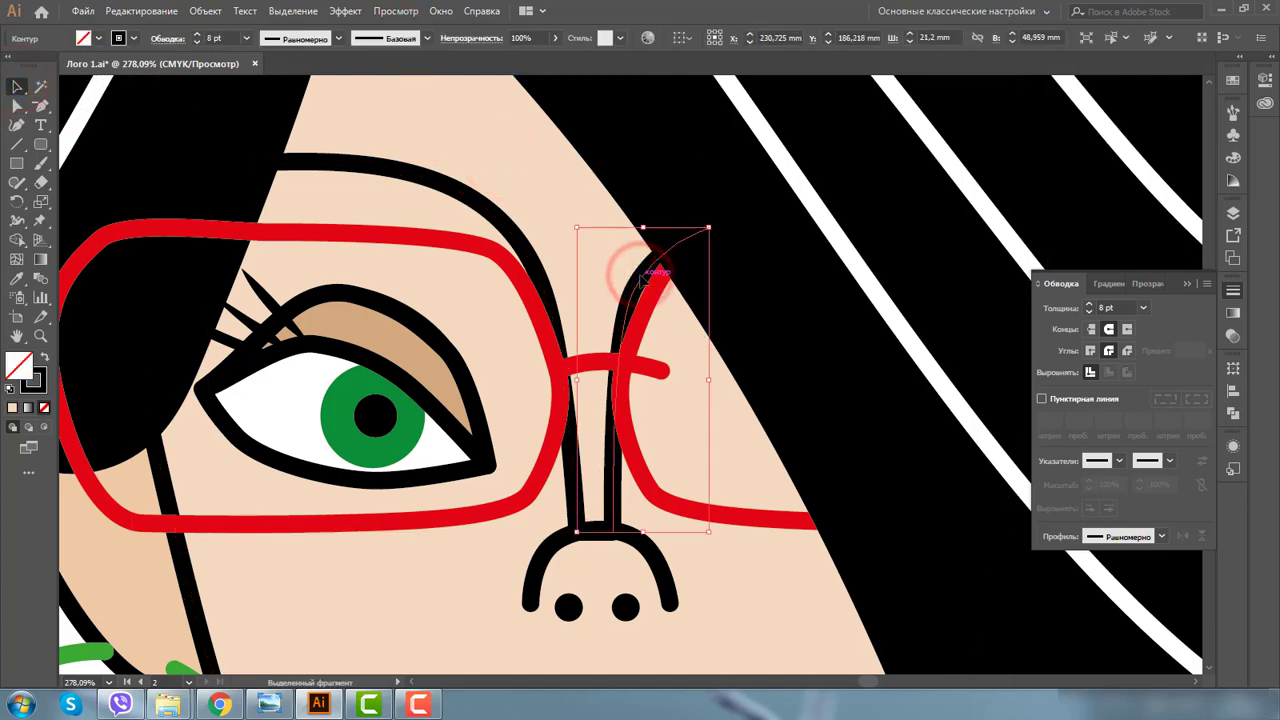
key(Delete)
click(399, 168)
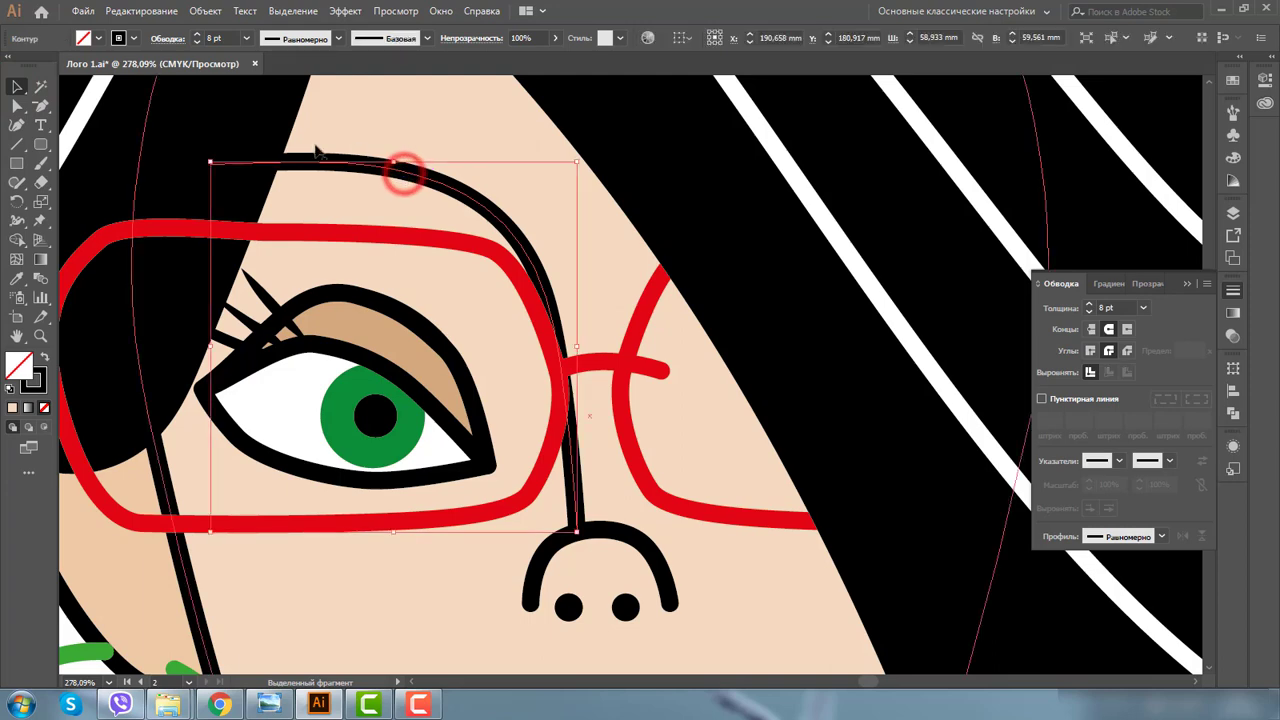
click(17, 105)
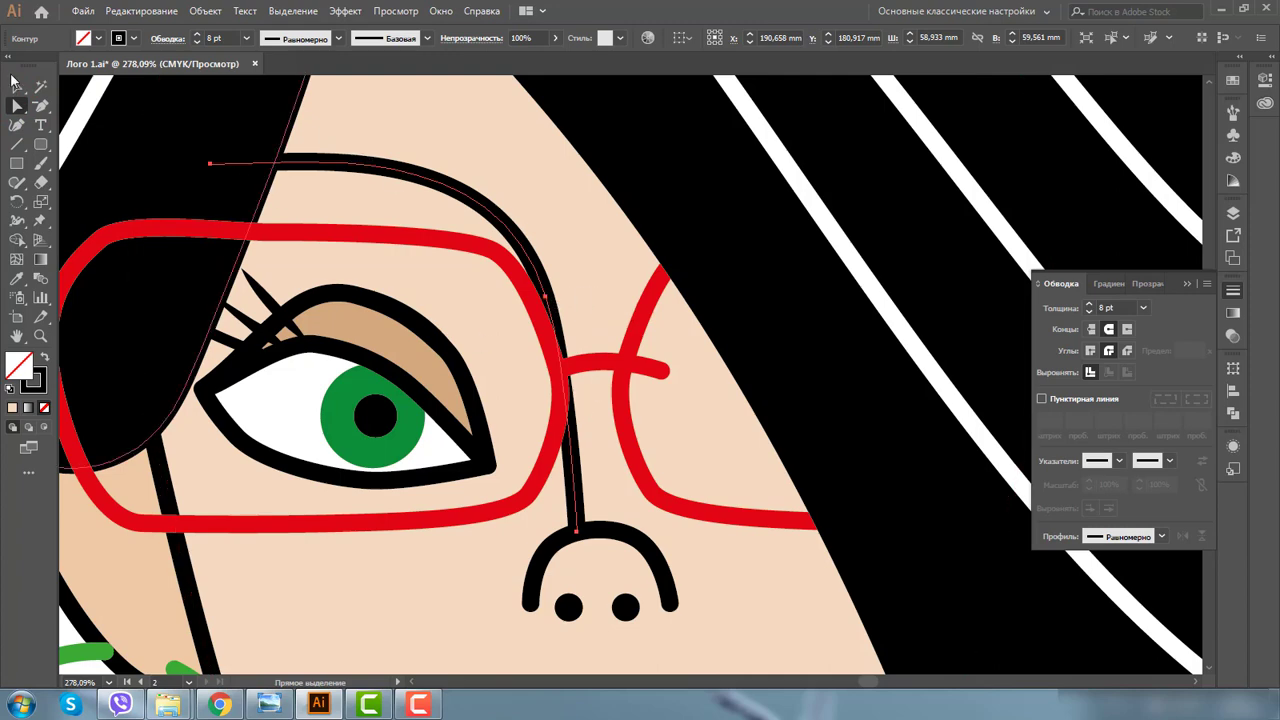
click(15, 86)
Step: Reflect a vertical copy of the nose curve and move it to the nose's right side
right_click(463, 192)
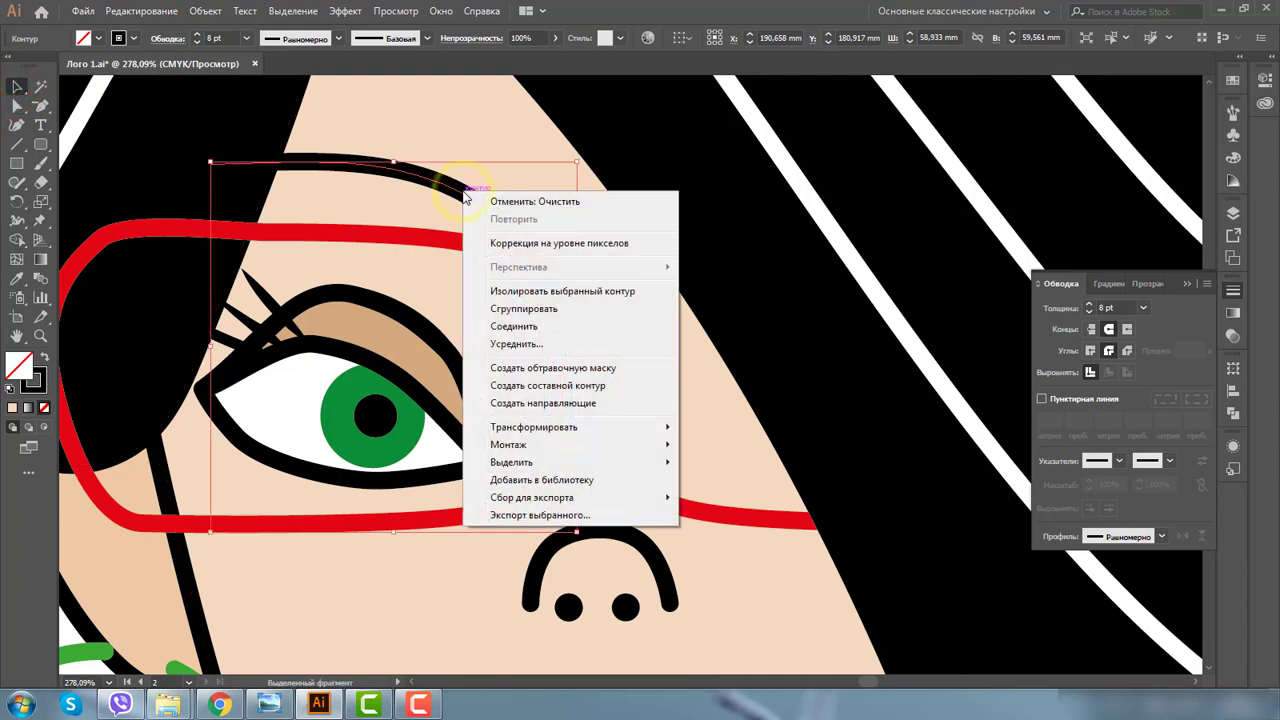
mouse_move(534, 427)
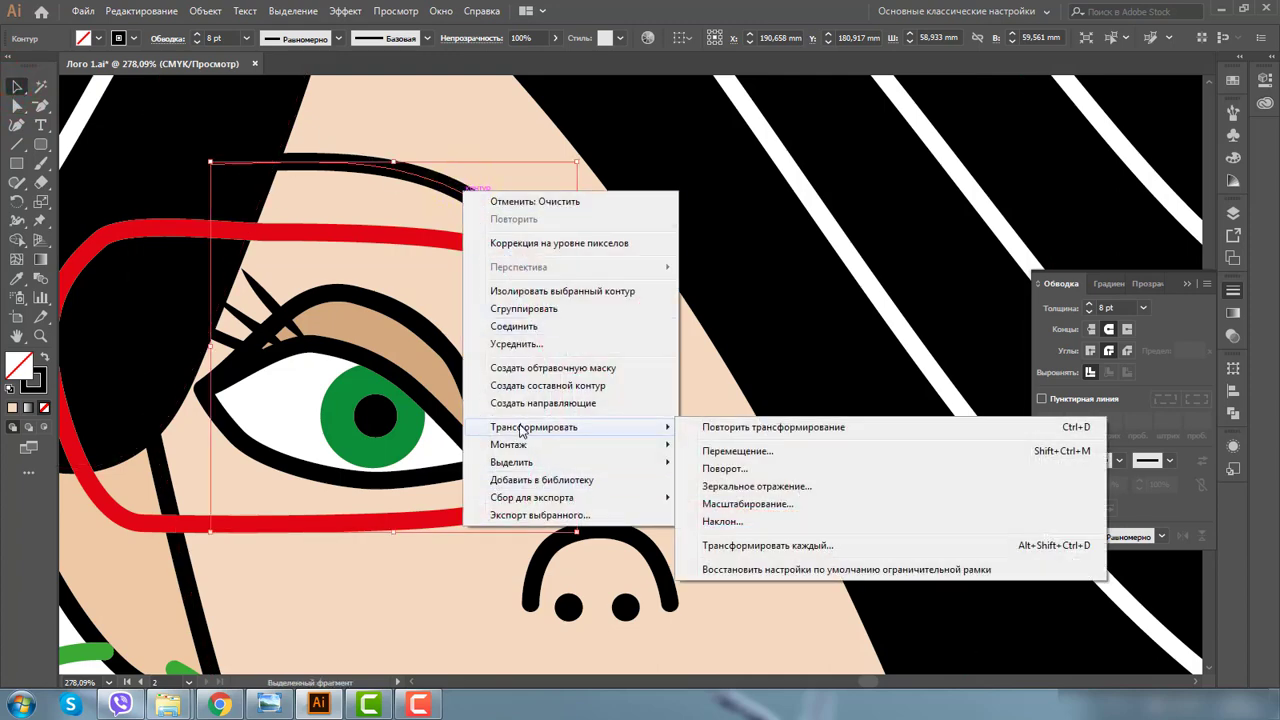
click(781, 486)
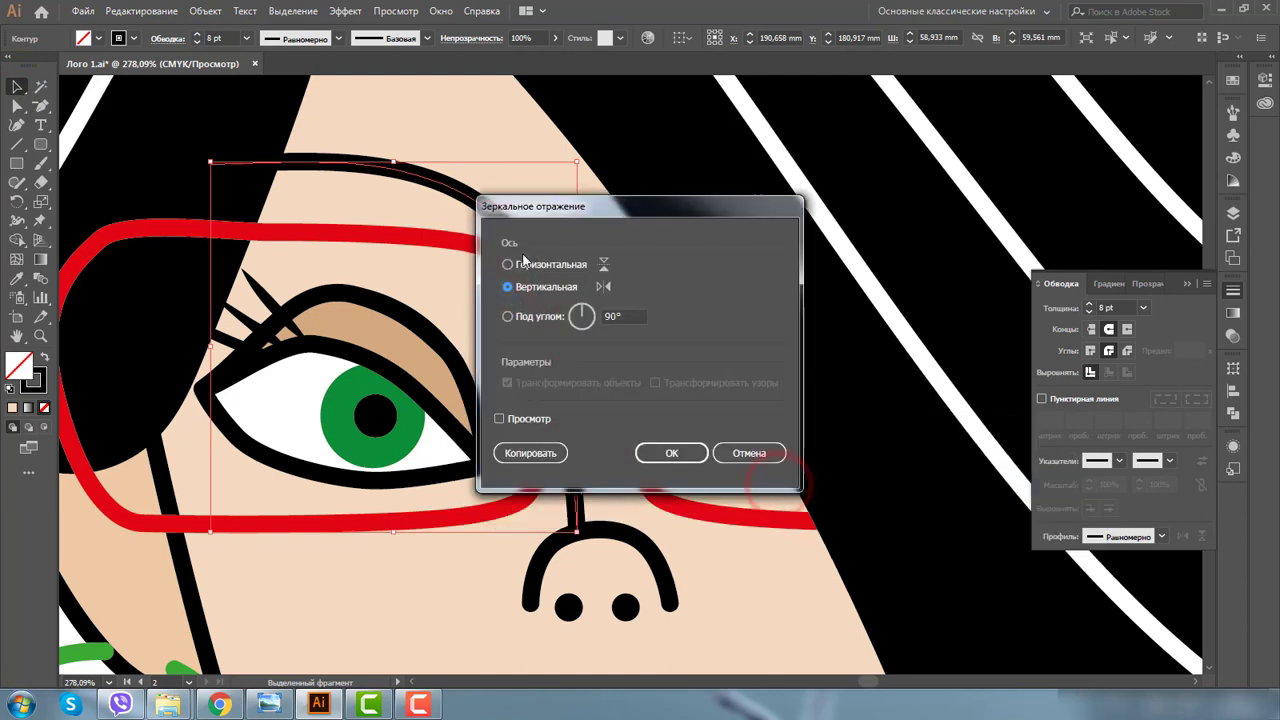
click(530, 453)
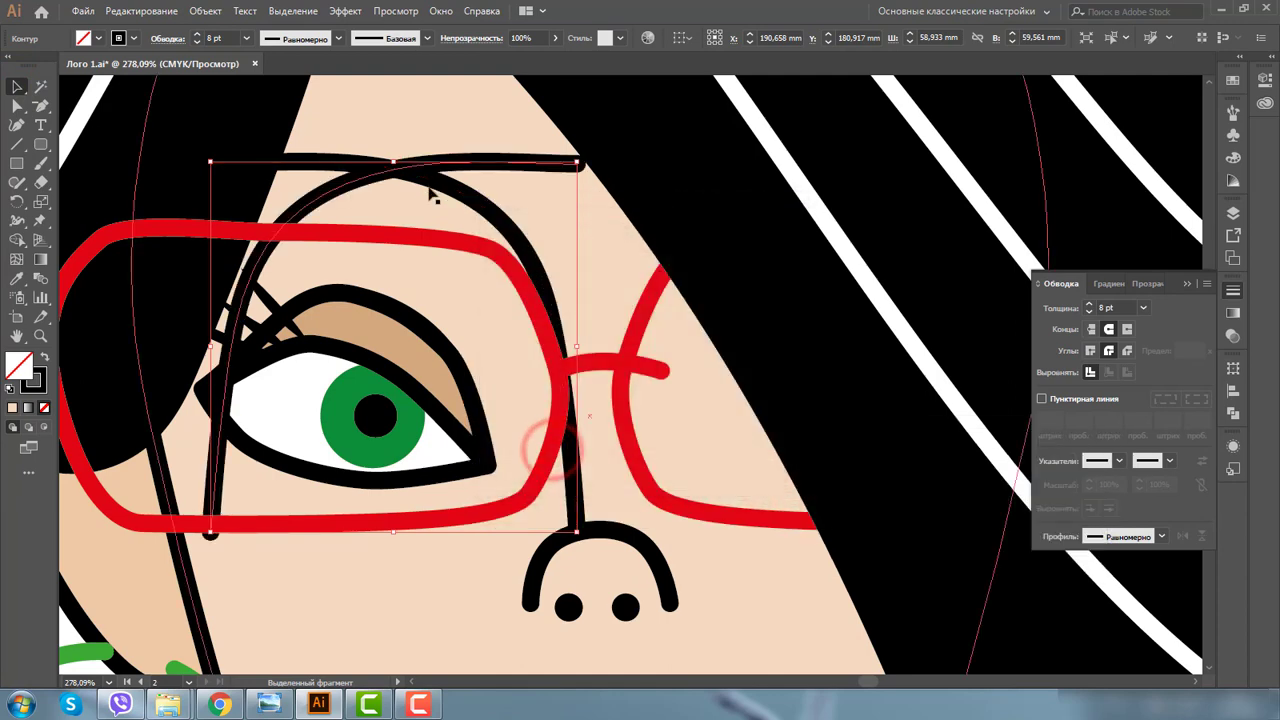
drag(358, 178, 766, 178)
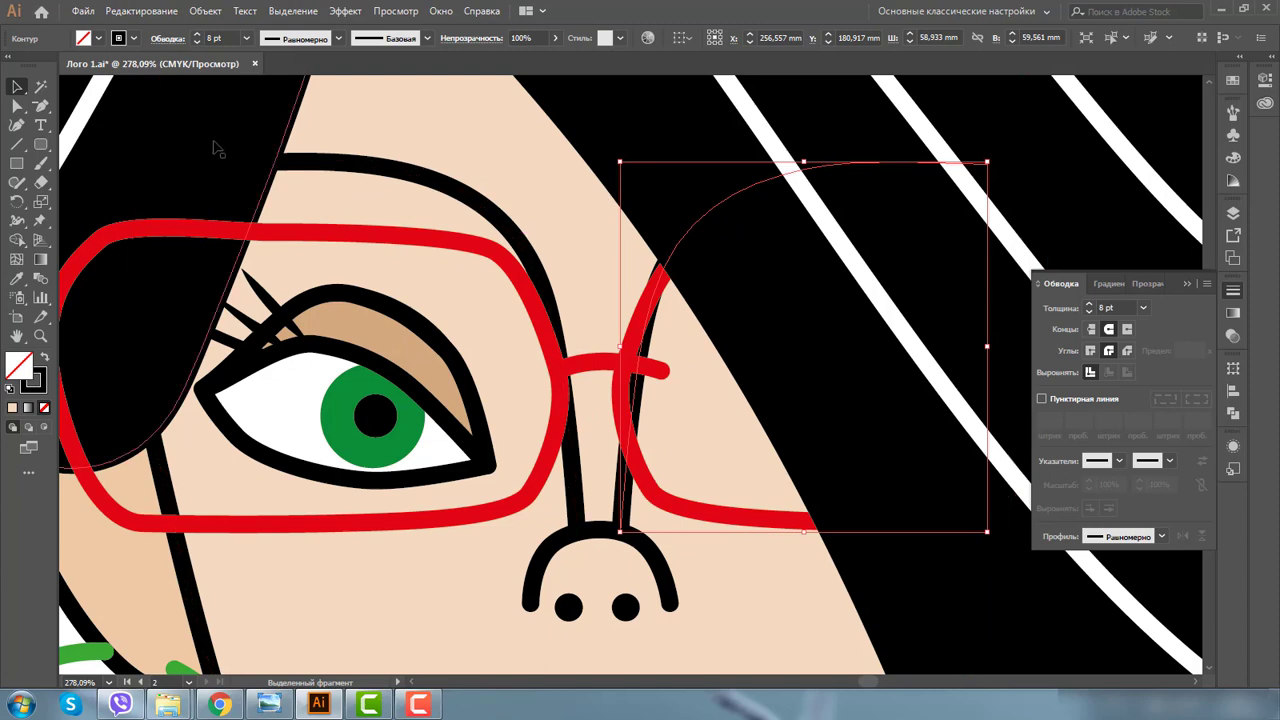
click(39, 337)
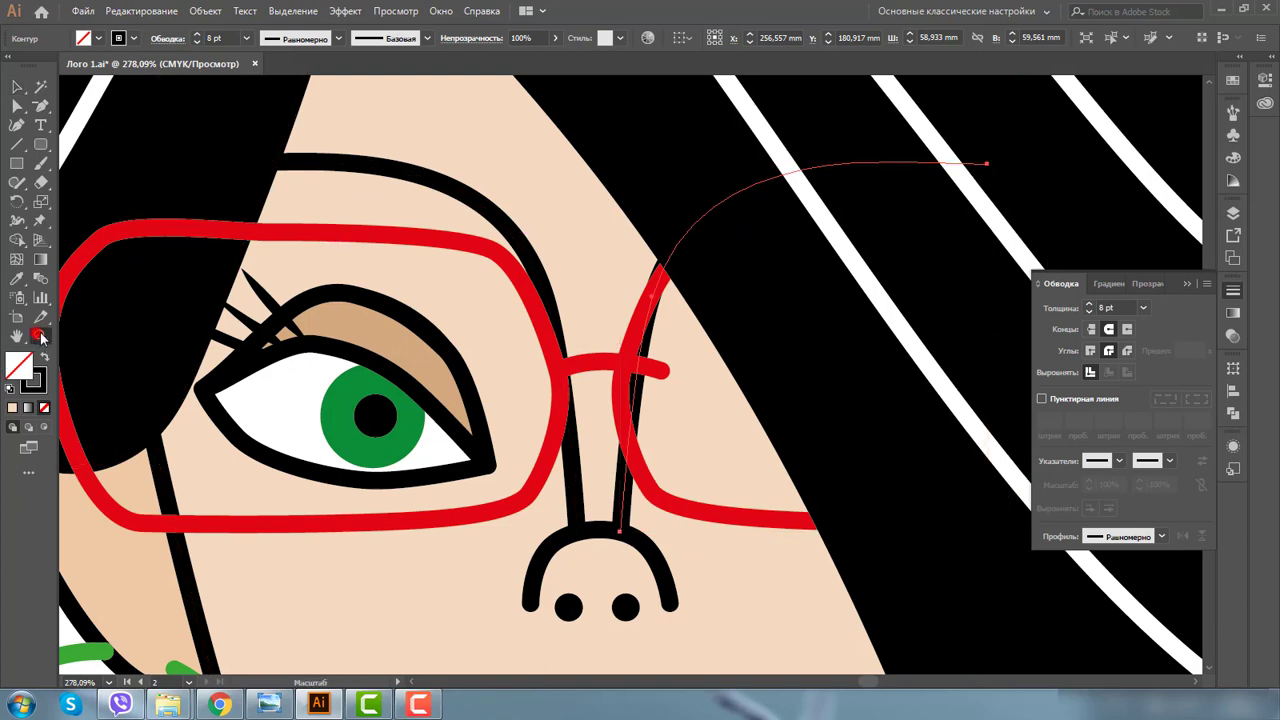
alt+click(575, 398)
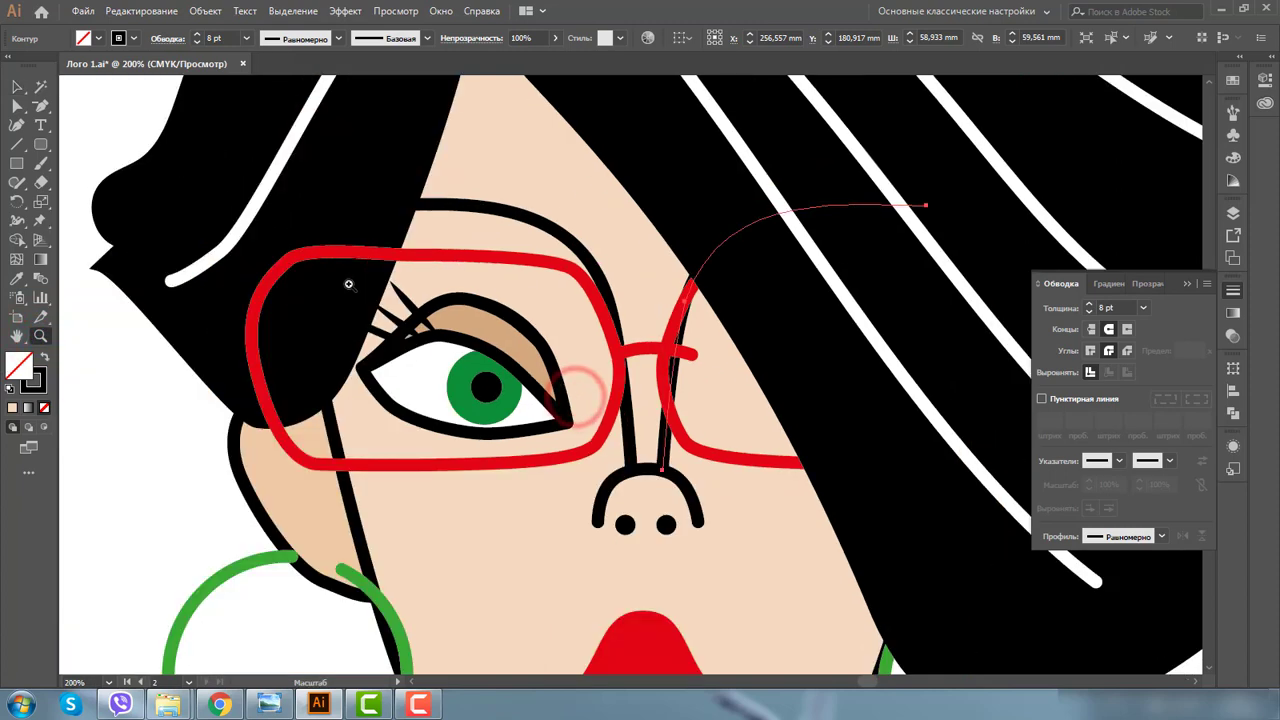
drag(393, 290, 575, 455)
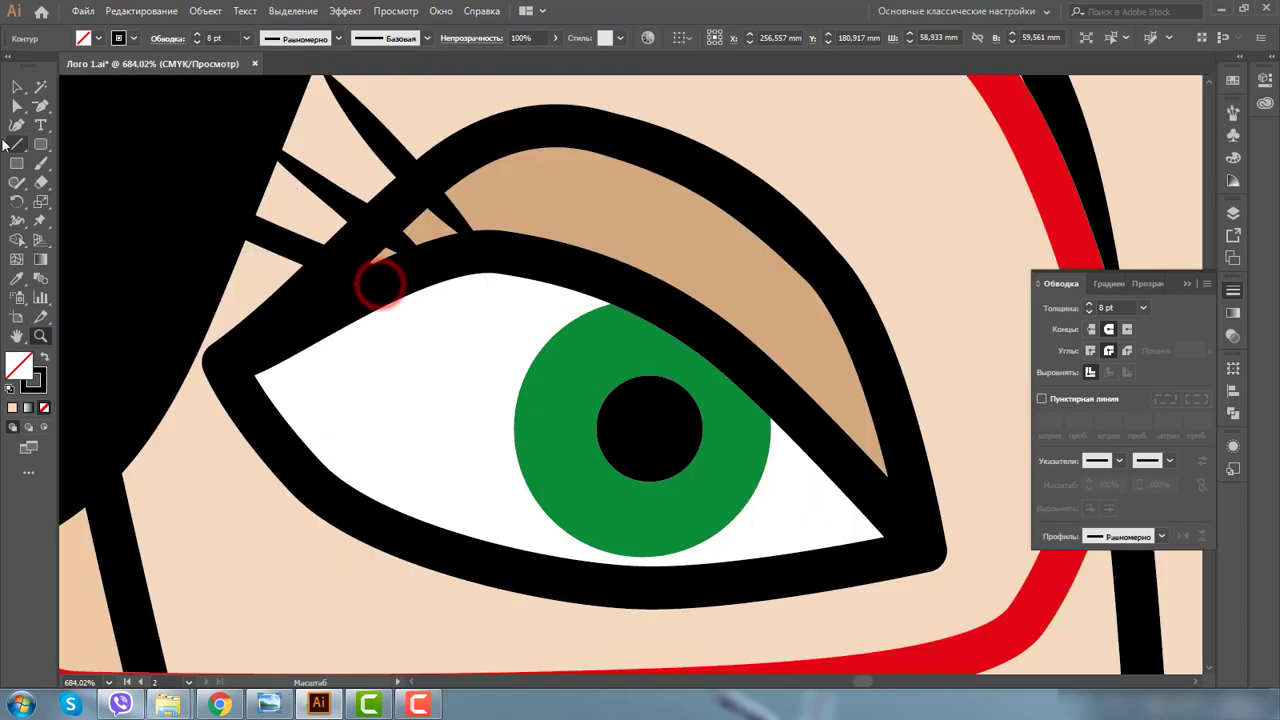
Step: Delete an anchor point from the left eye's upper lid
key(a)
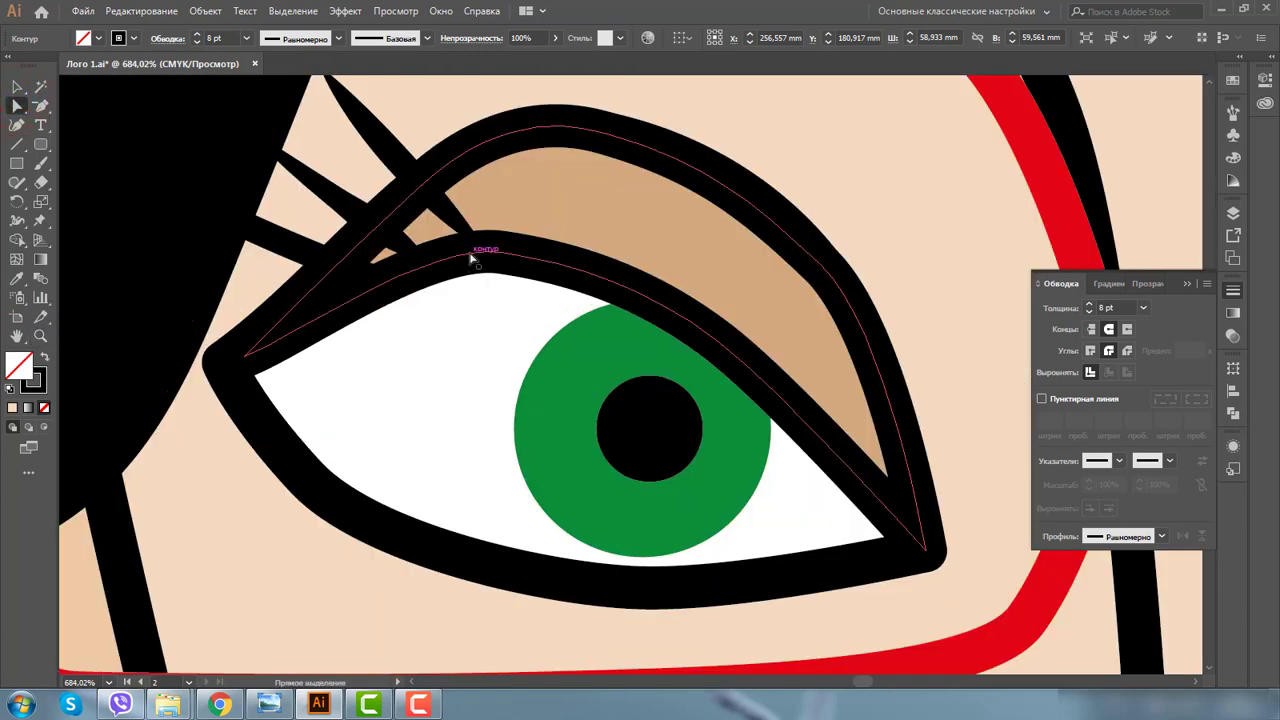
click(471, 252)
key(minus)
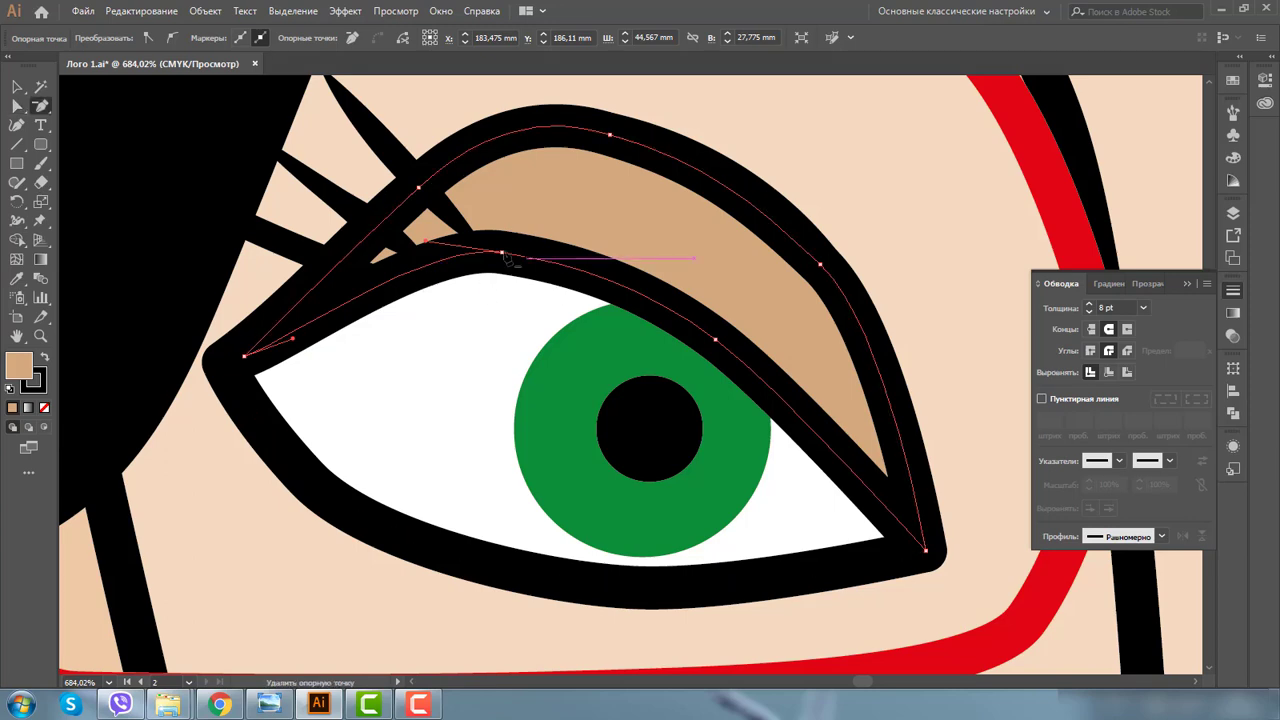
click(501, 252)
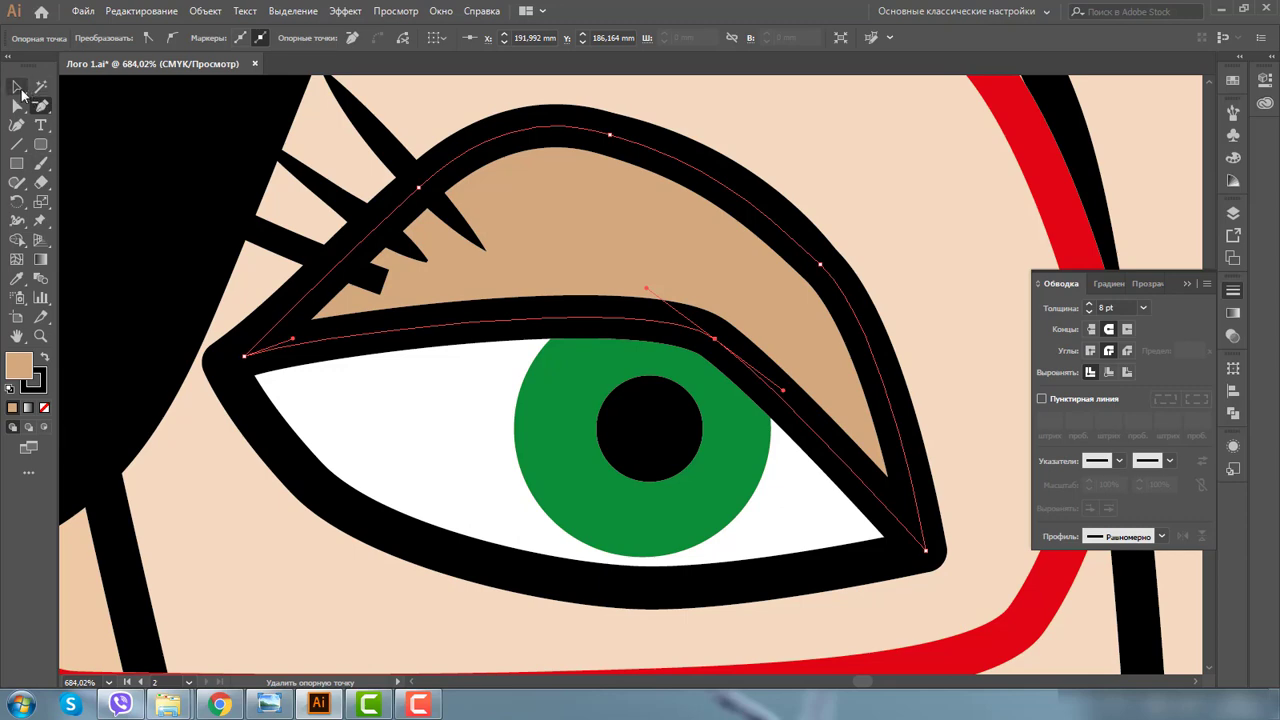
Step: Smooth the upper lid's curve and bow the lower lid downward into an almond shape
click(17, 87)
click(17, 105)
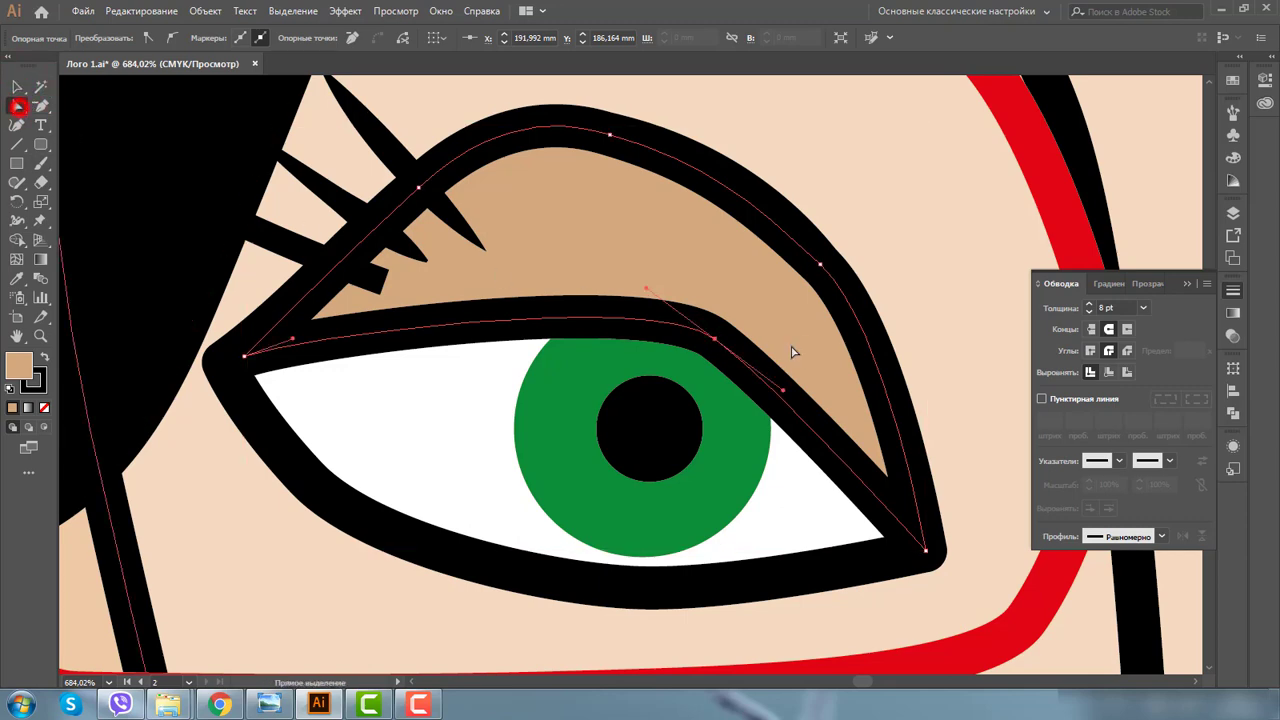
click(714, 338)
drag(648, 289, 502, 238)
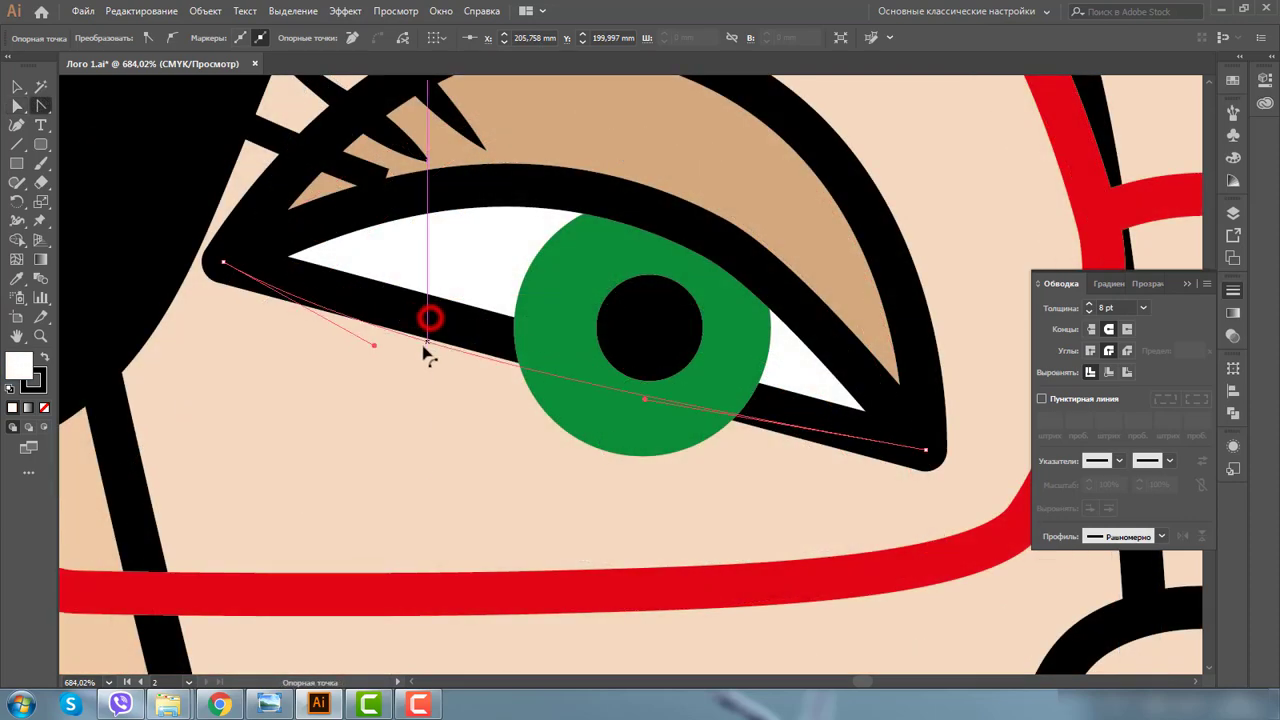
mouse_move(428, 314)
mouse_down()
mouse_move(400, 456)
mouse_move(437, 458)
mouse_up()
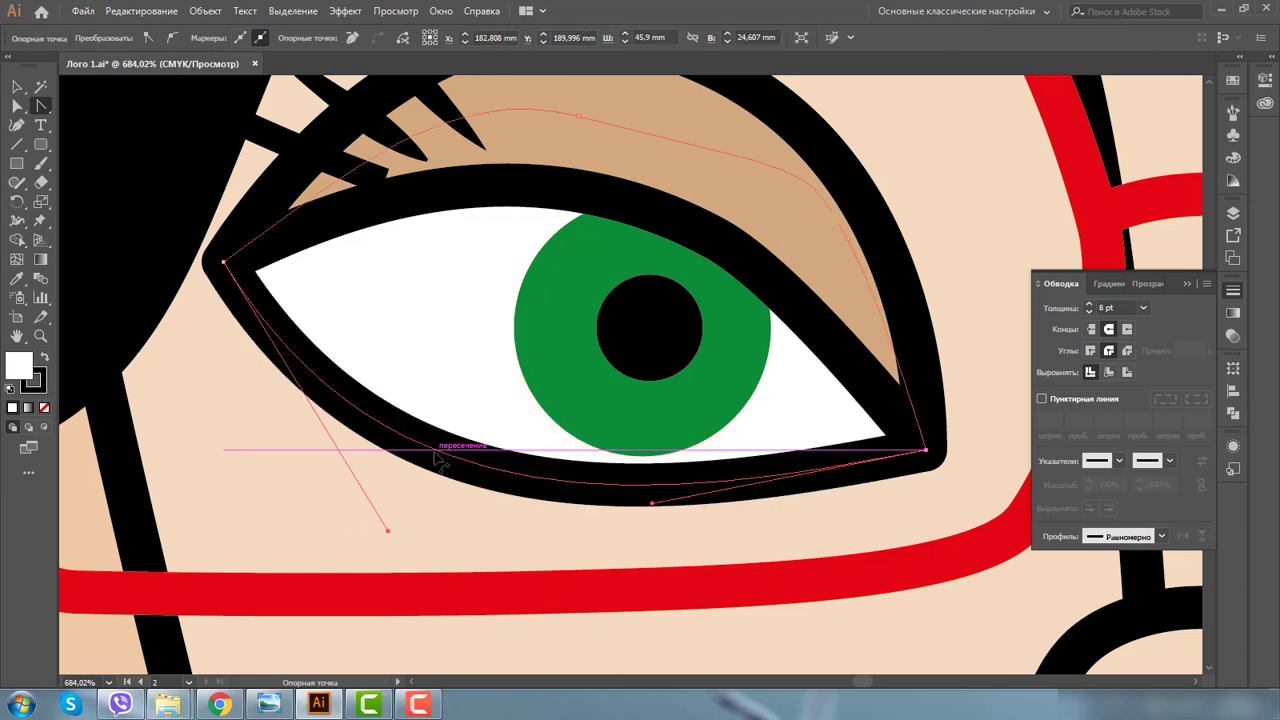
click(40, 337)
alt+click(726, 410)
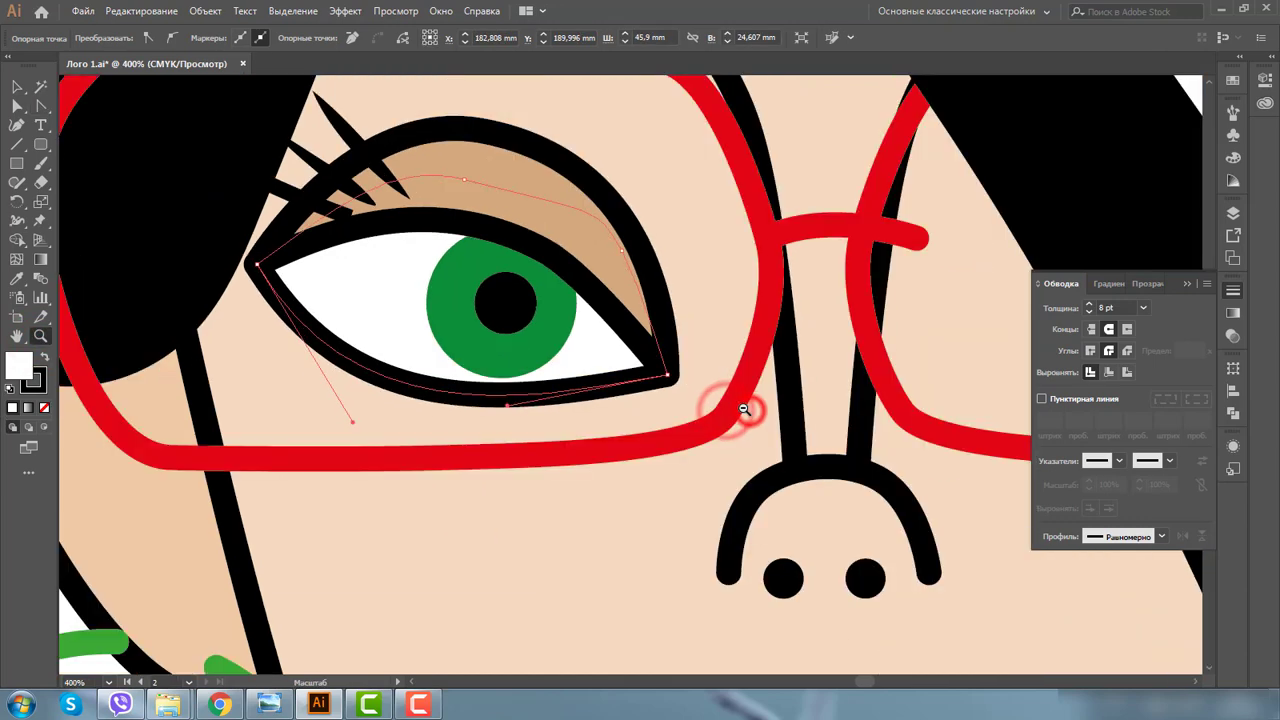
alt+click(745, 410)
alt+click(606, 380)
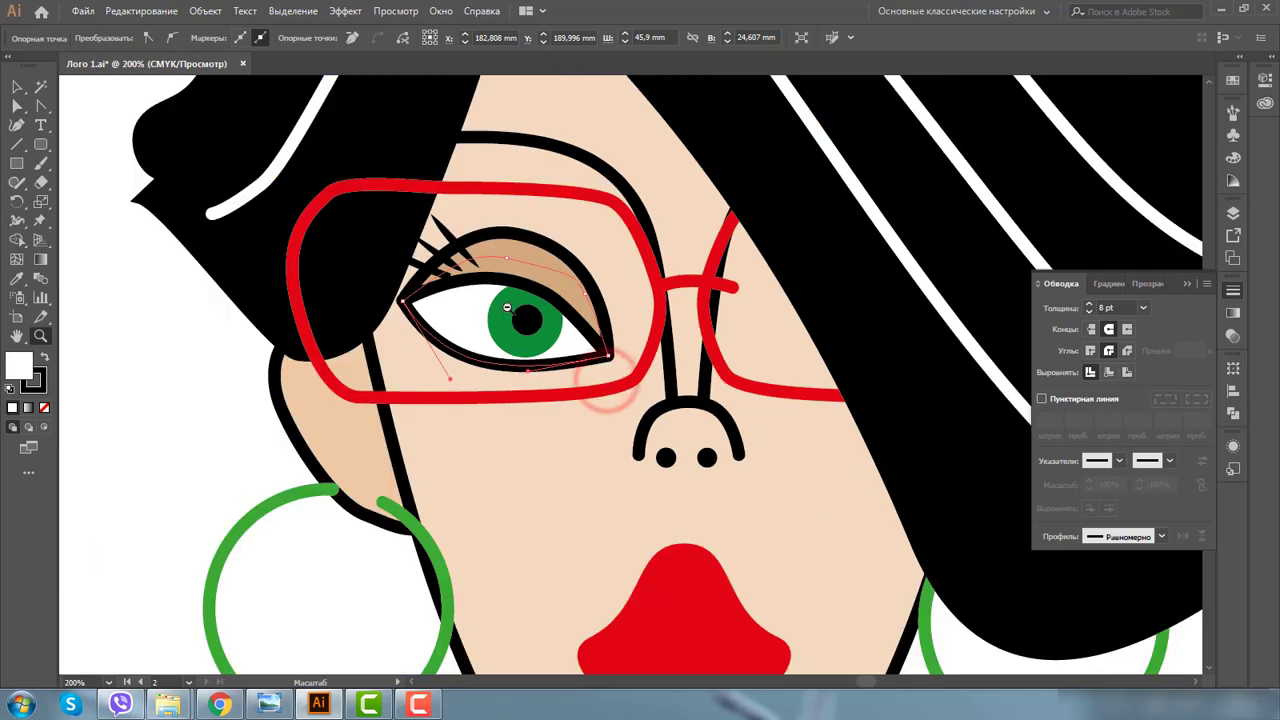
alt+click(610, 385)
alt+click(560, 352)
alt+click(764, 460)
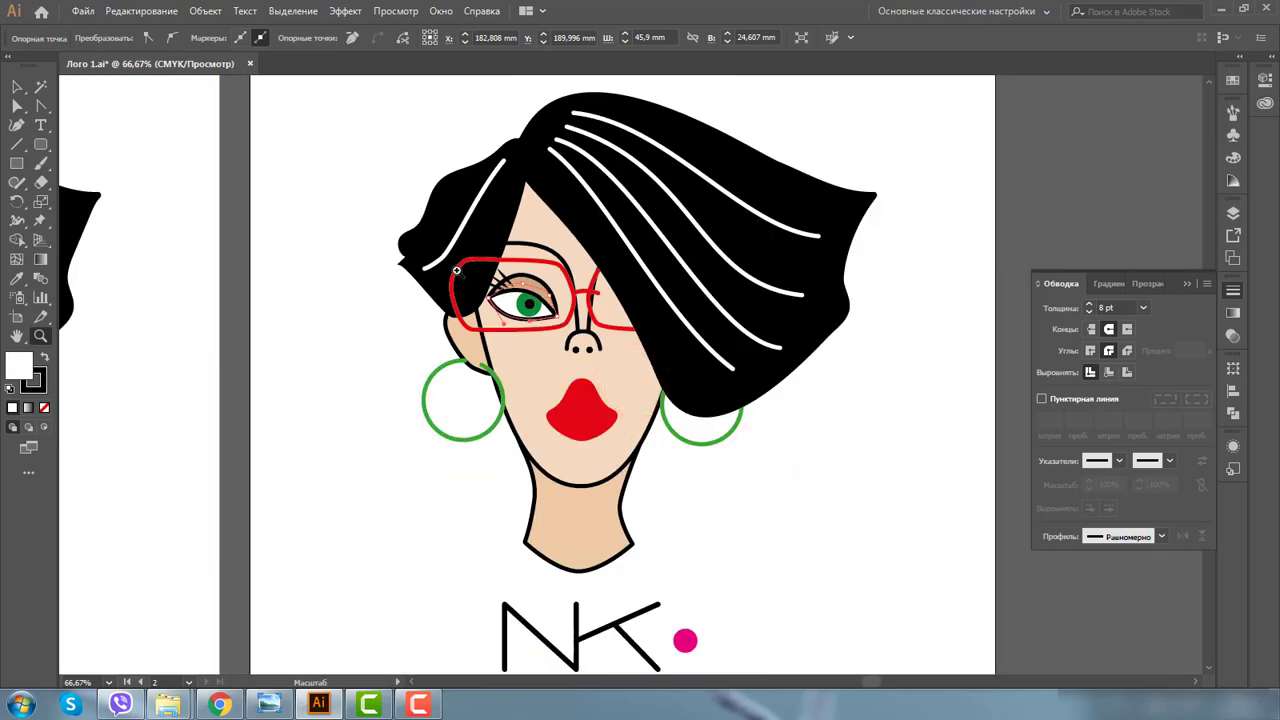
click(14, 89)
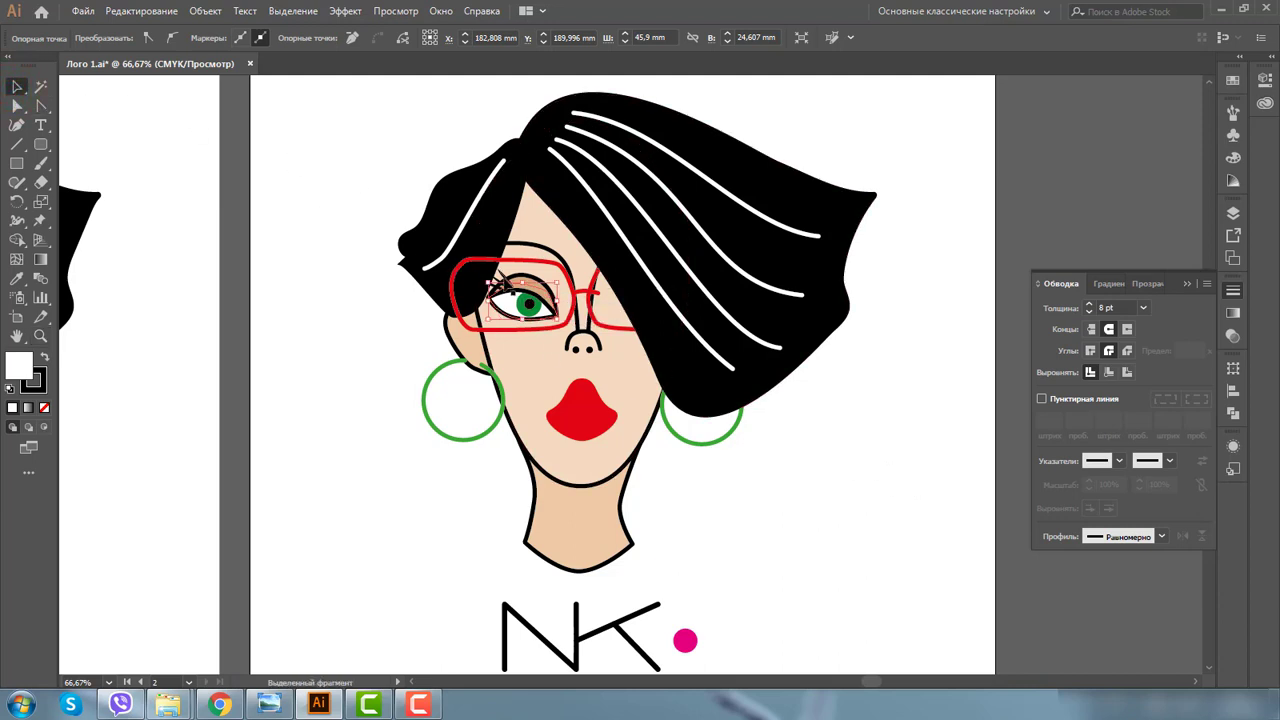
click(527, 266)
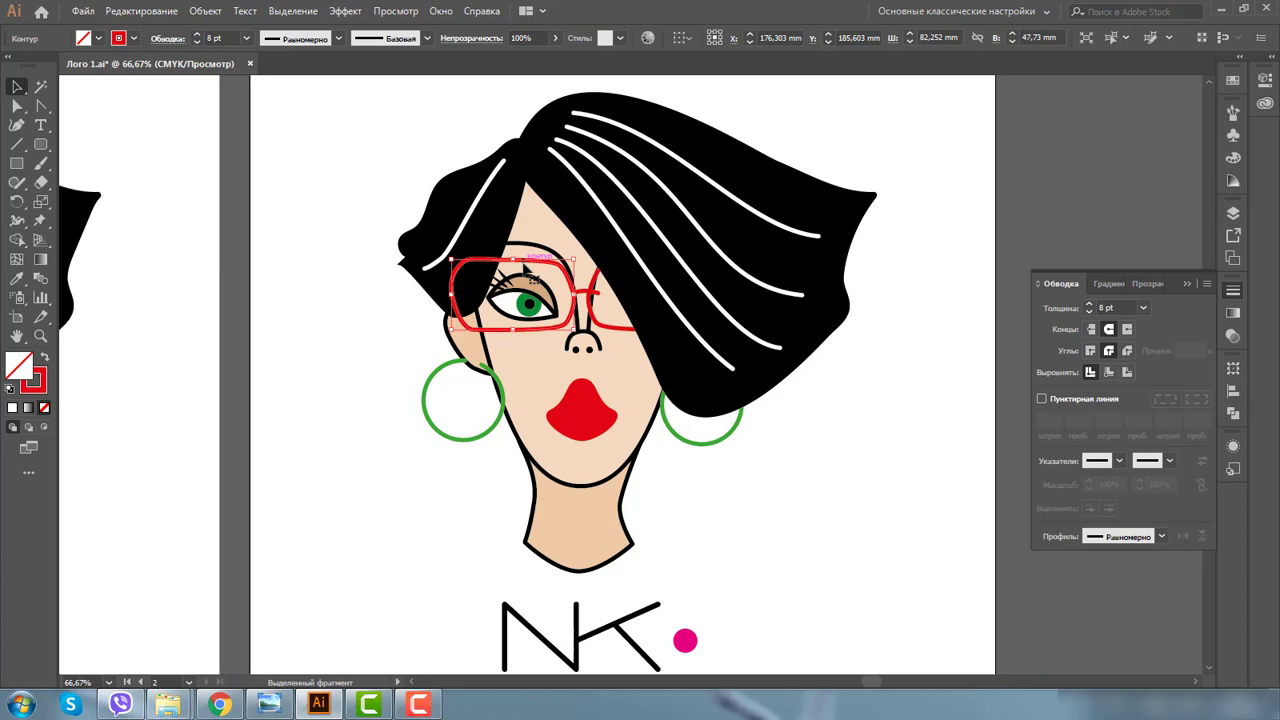
Step: Give both red glasses lenses a 15 pt stroke weight
shift+click(590, 285)
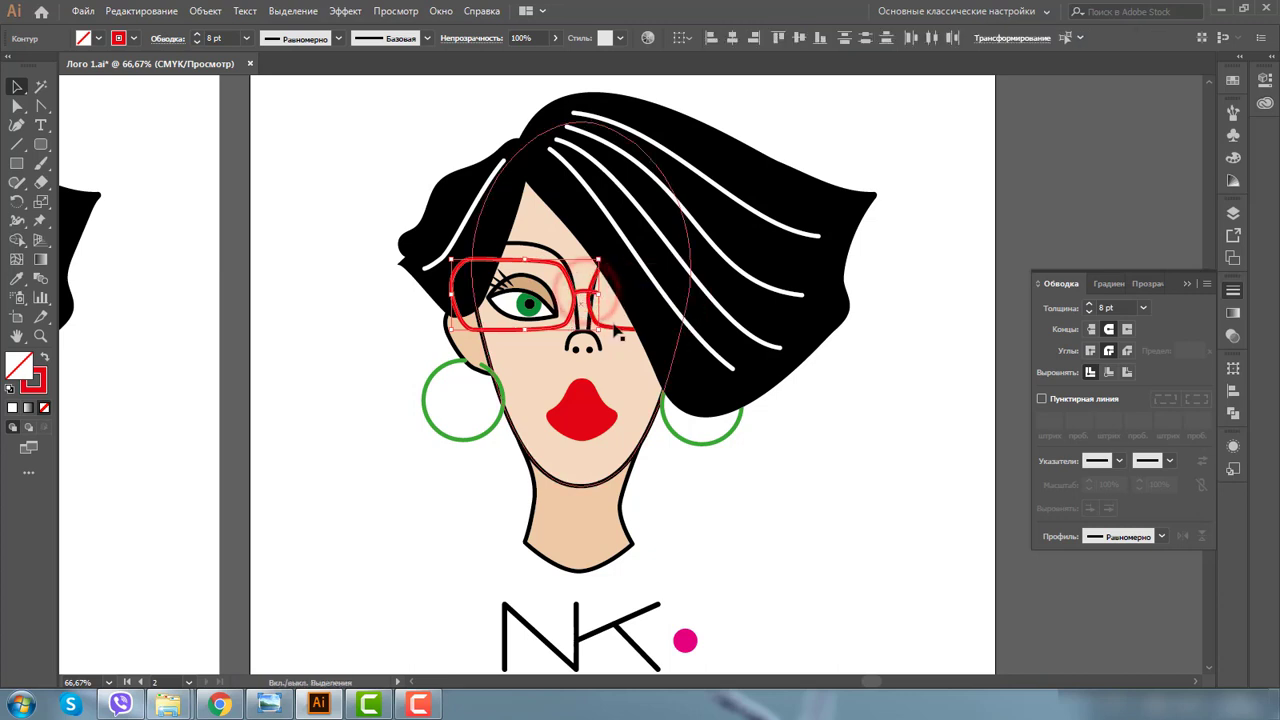
shift+click(618, 333)
text(15)
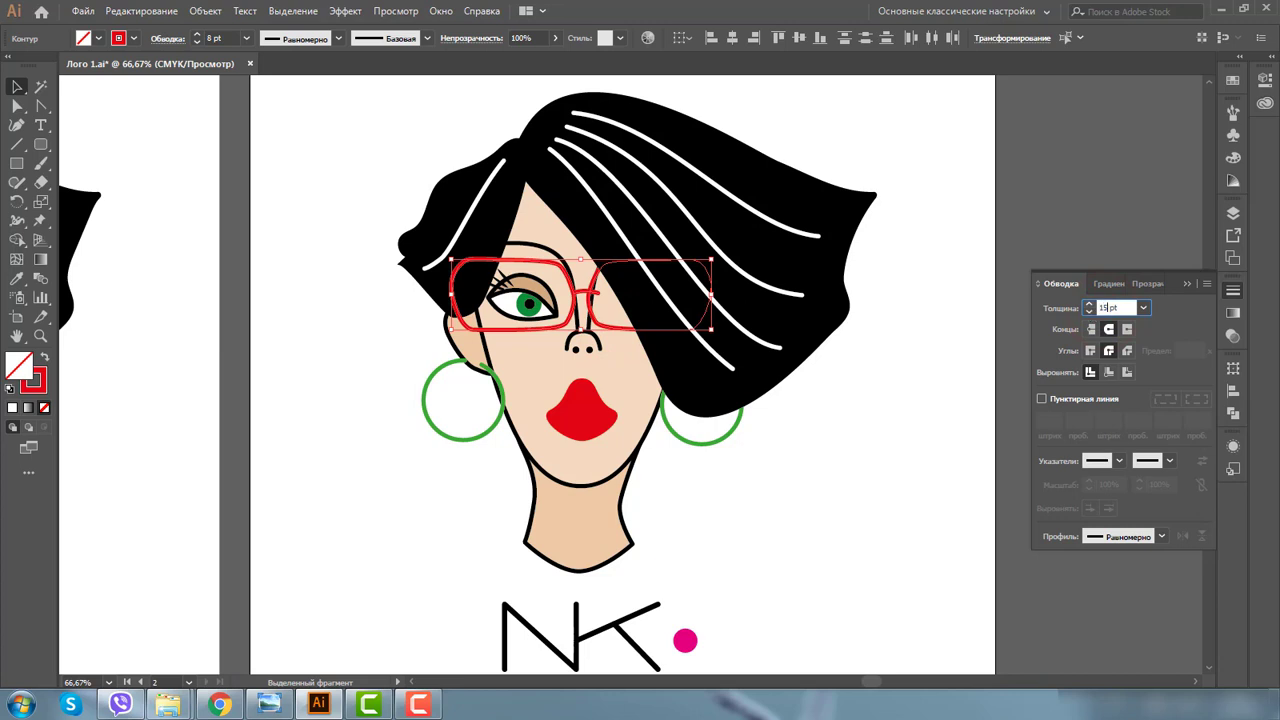
key(Return)
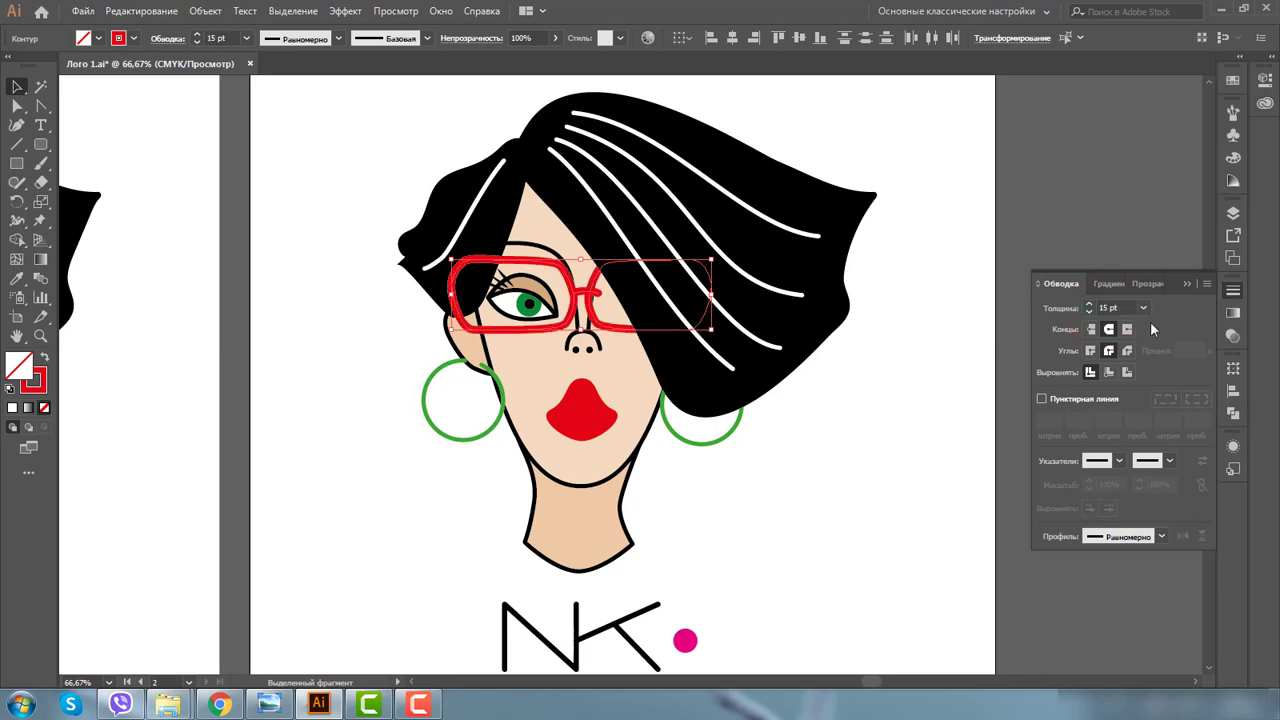
click(835, 469)
key(z)
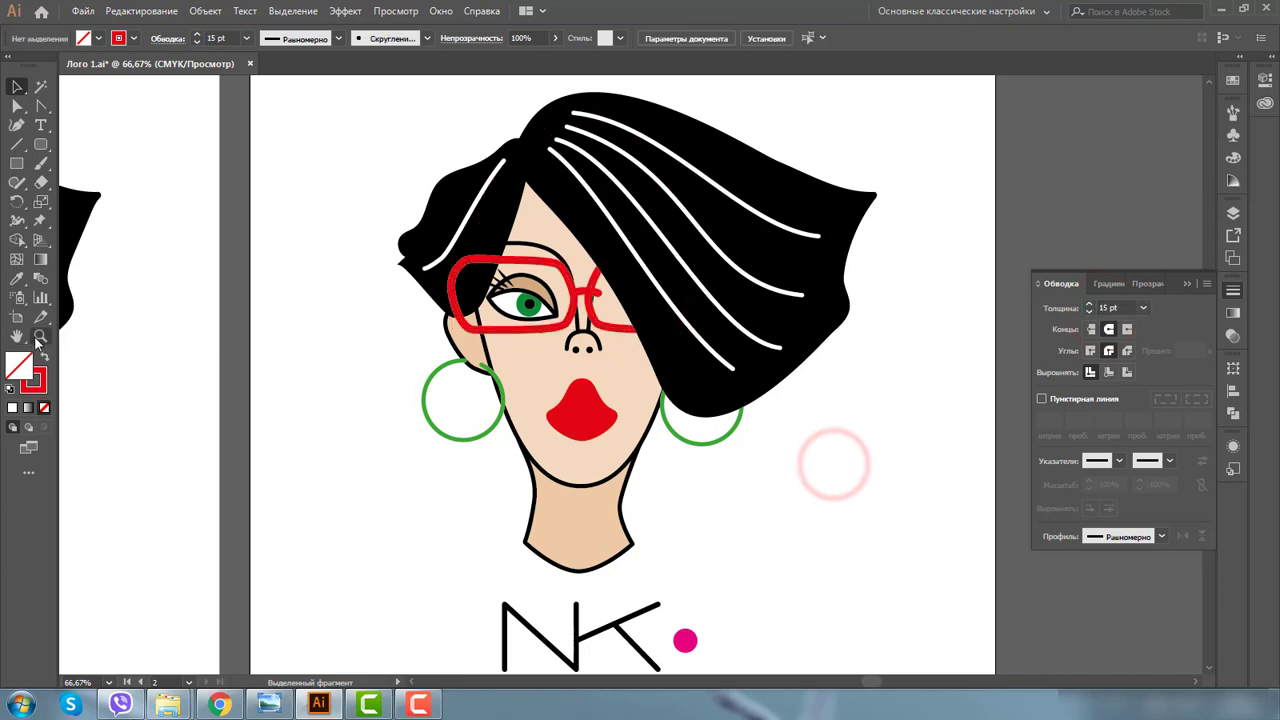
click(541, 251)
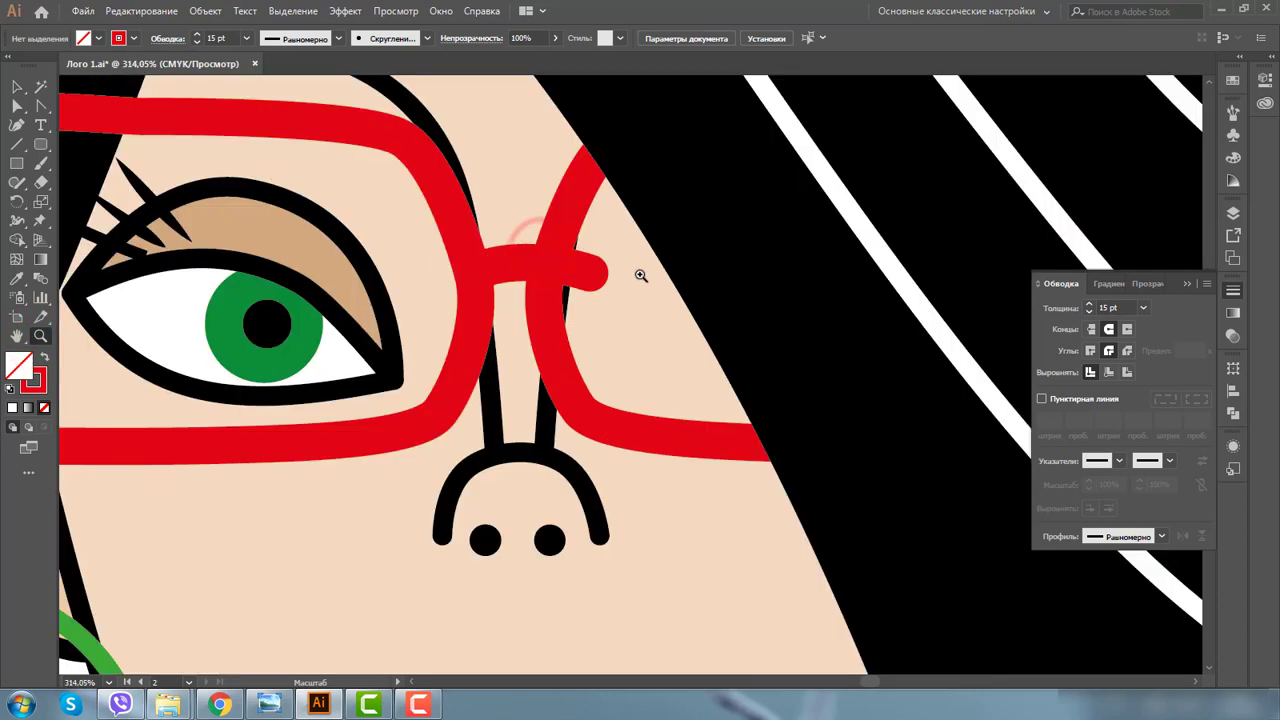
Step: Nudge the right red lens rightward and shorten the red bridge from its right end
click(17, 88)
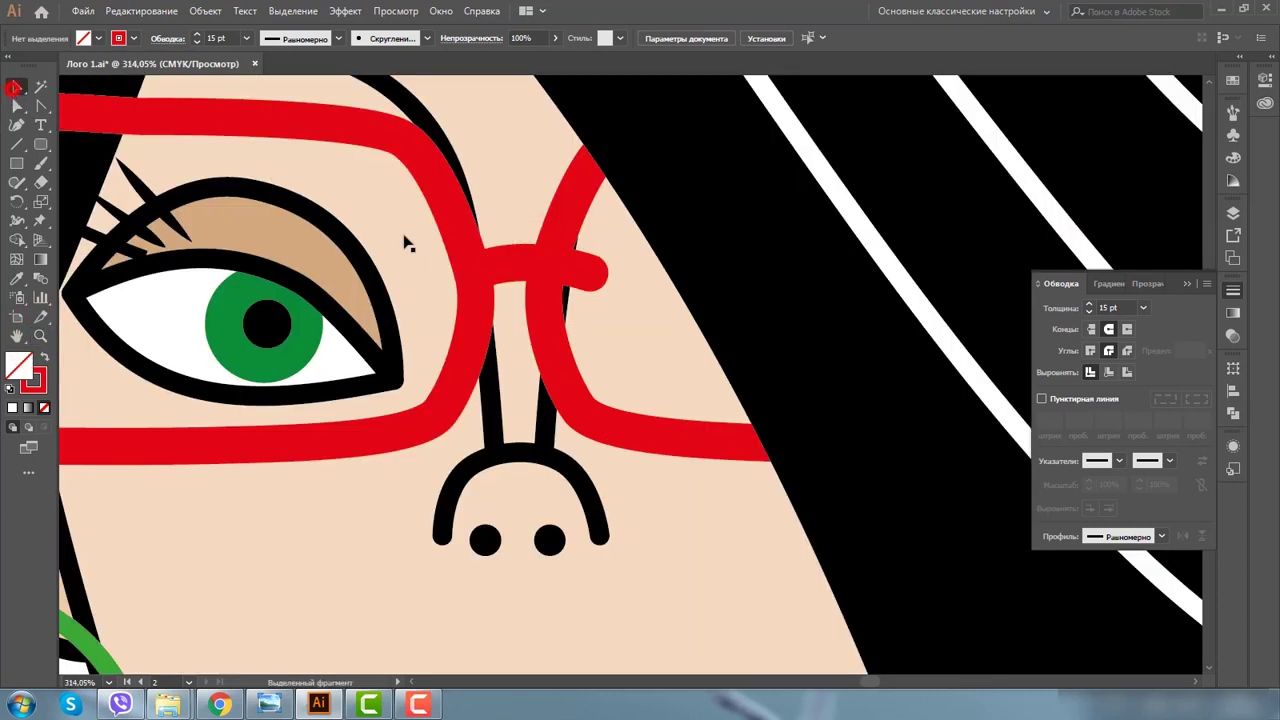
click(548, 280)
drag(548, 310, 571, 312)
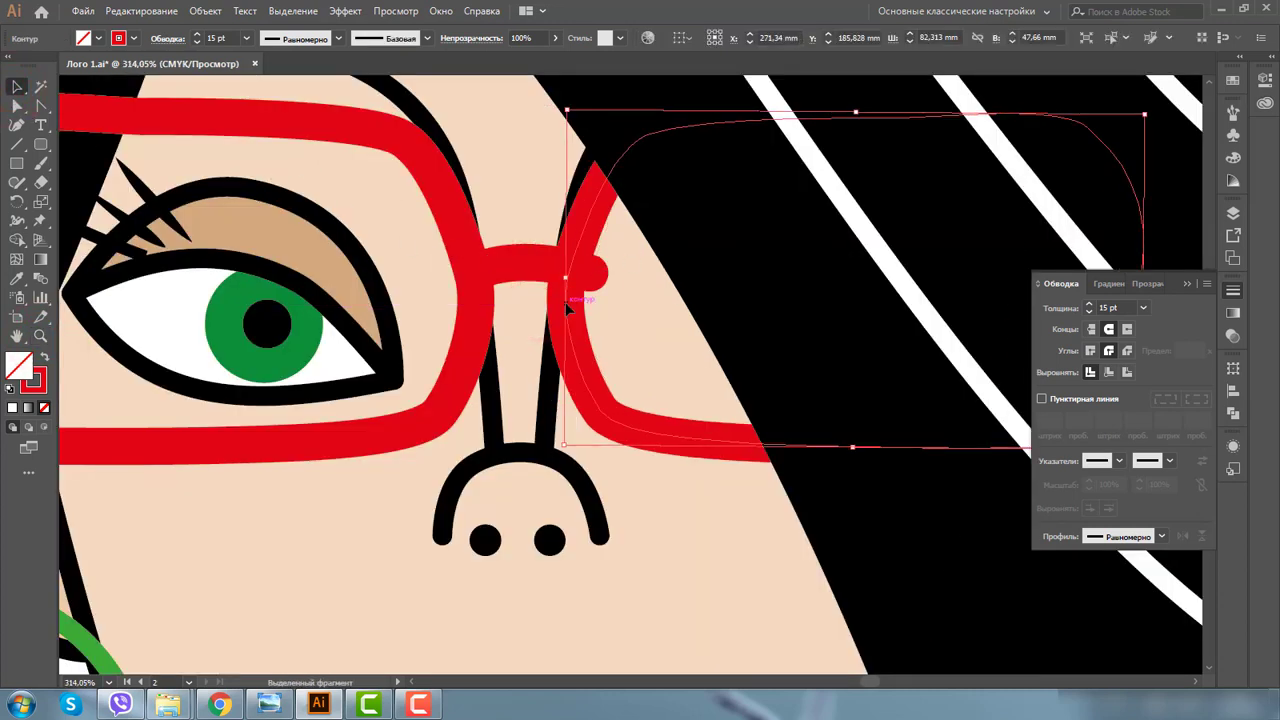
click(518, 270)
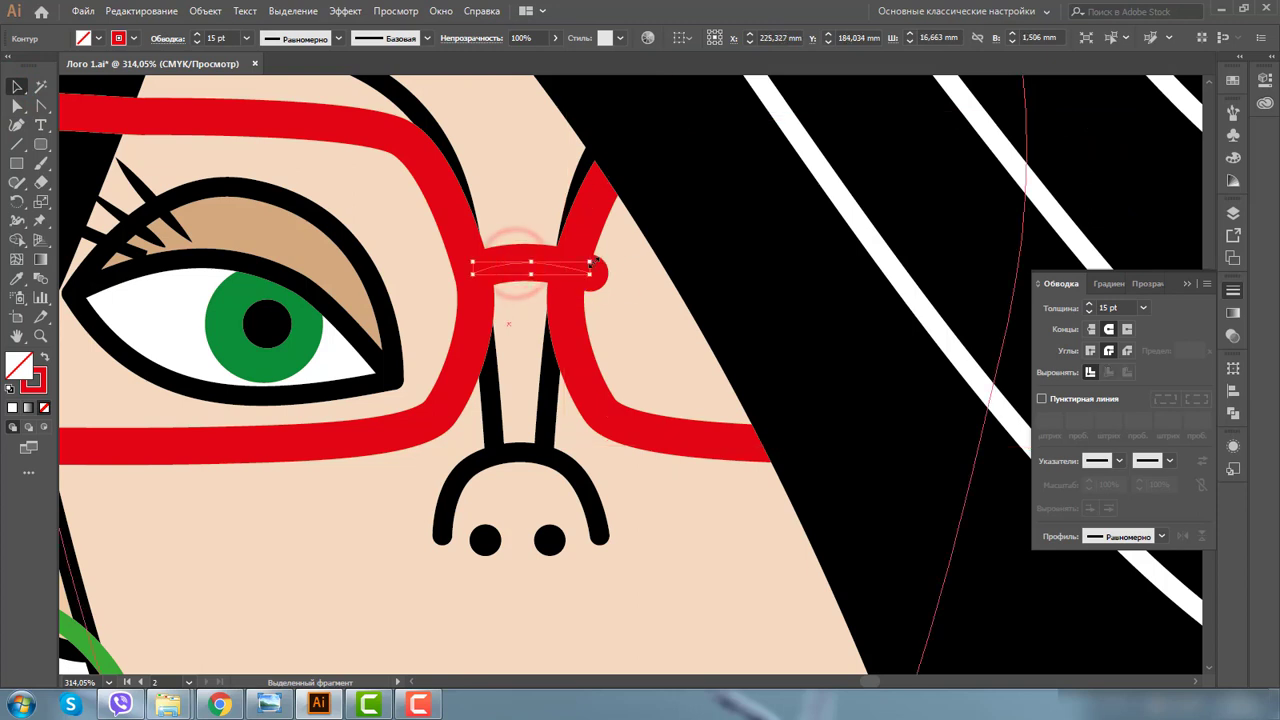
drag(594, 258, 566, 260)
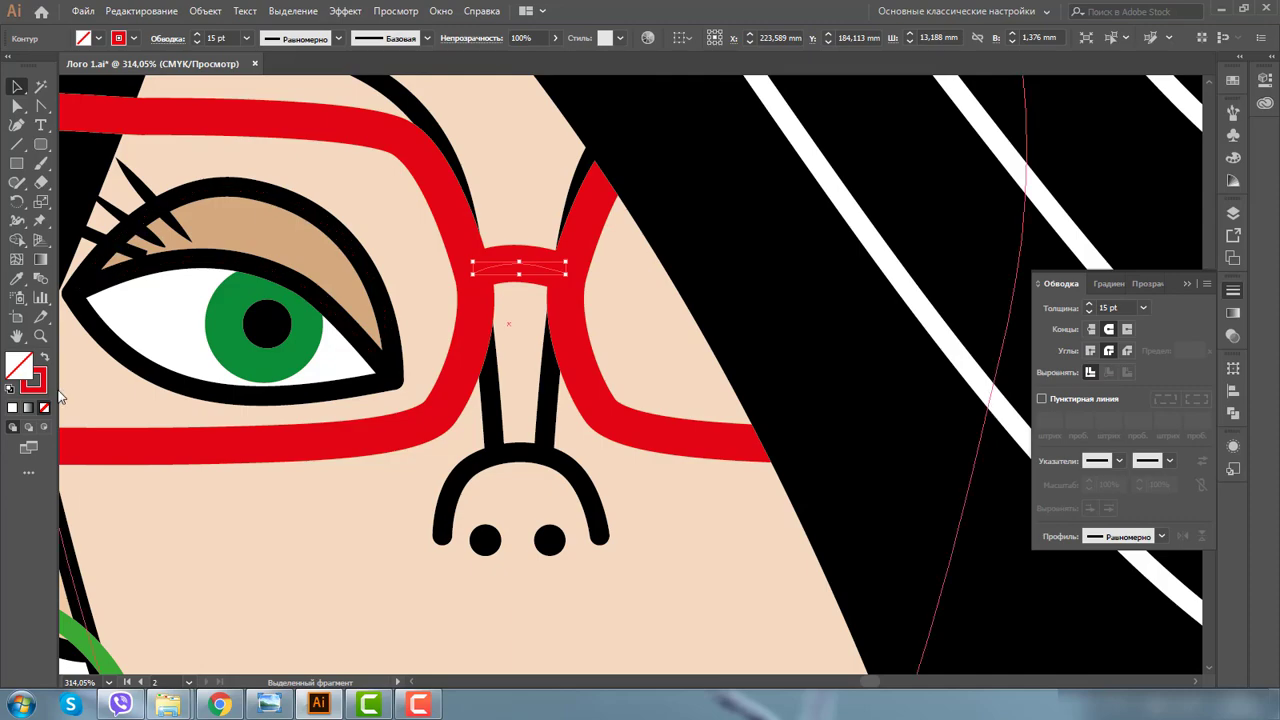
click(40, 337)
alt+click(714, 371)
alt+click(737, 409)
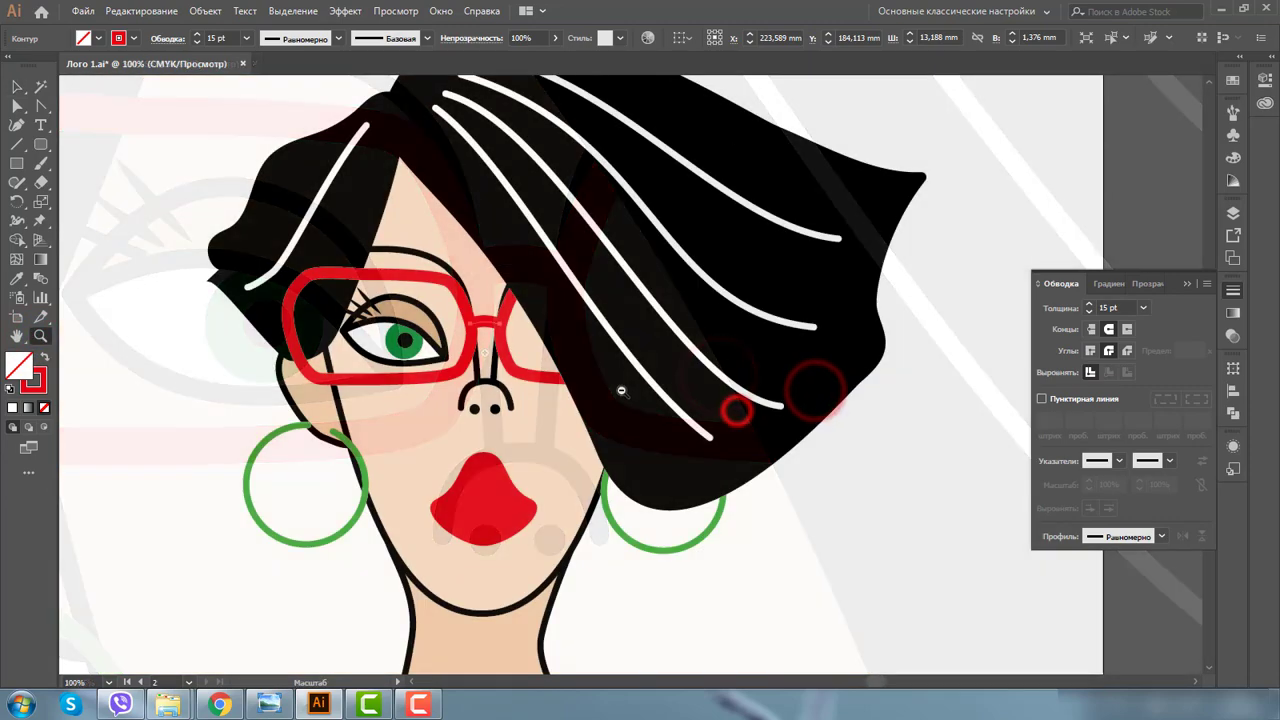
alt+click(618, 390)
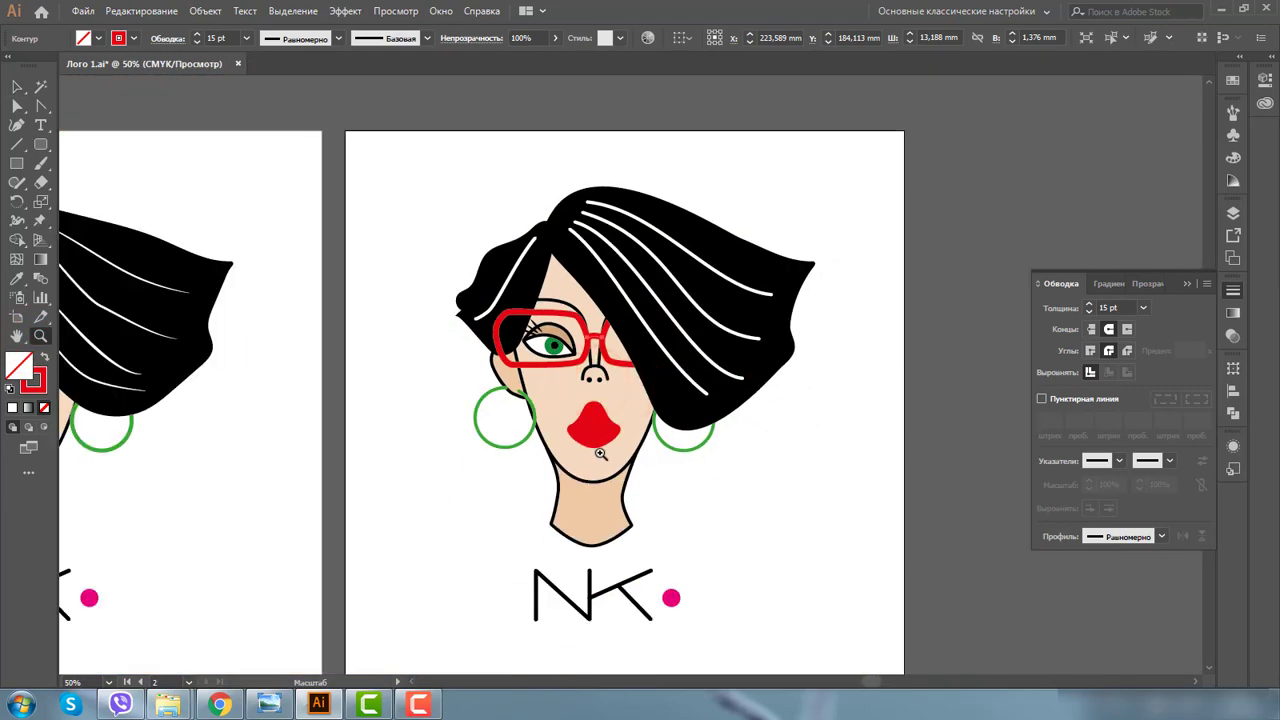
Step: Give the red lips a black stroke colour
drag(498, 377, 757, 534)
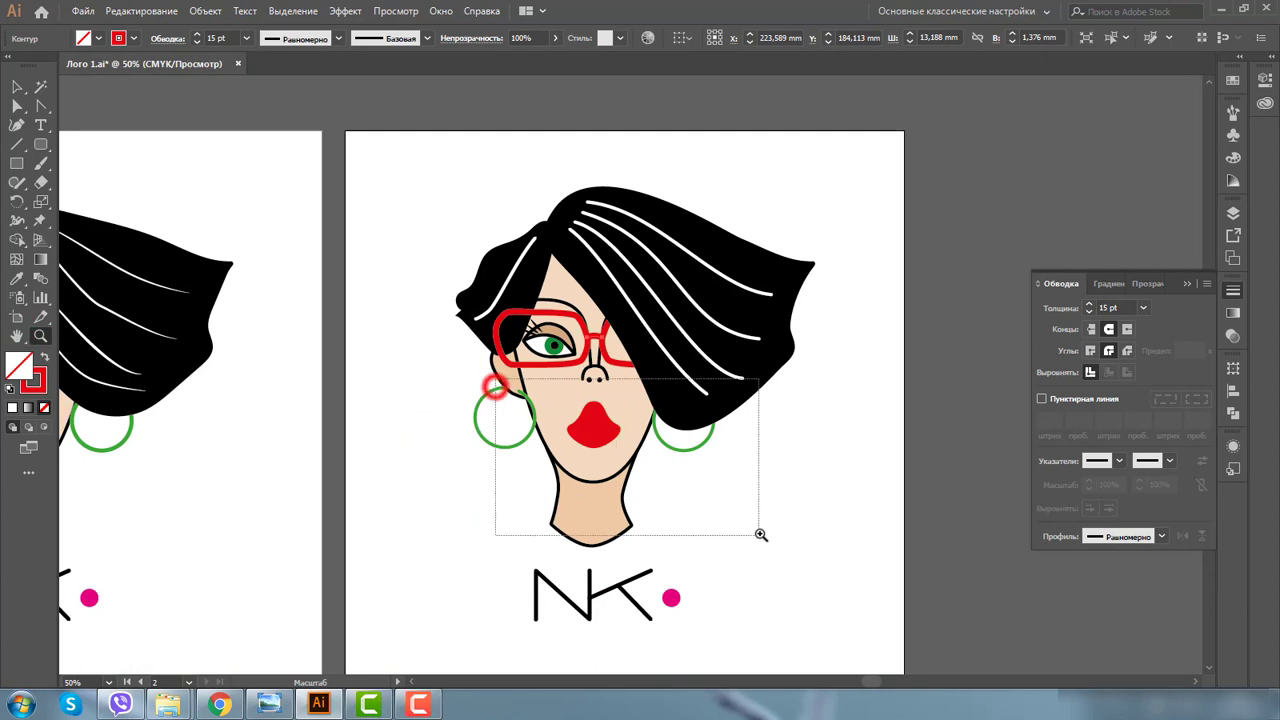
click(17, 87)
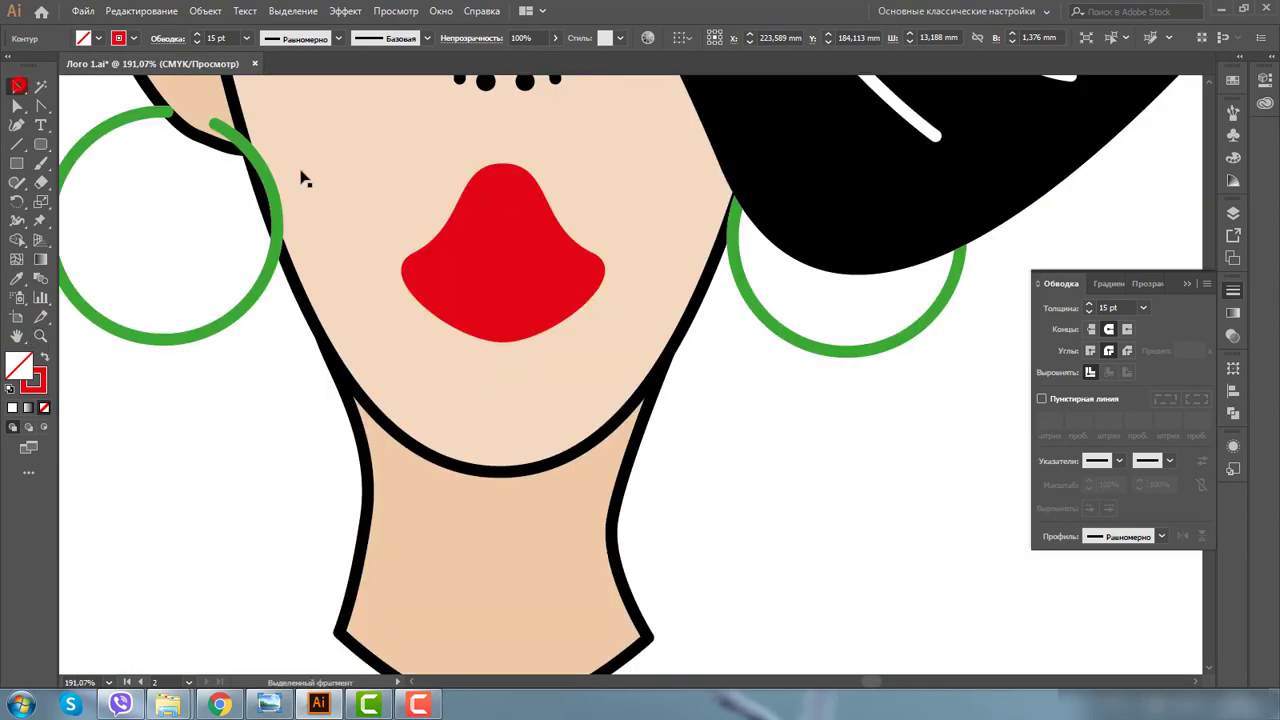
click(476, 243)
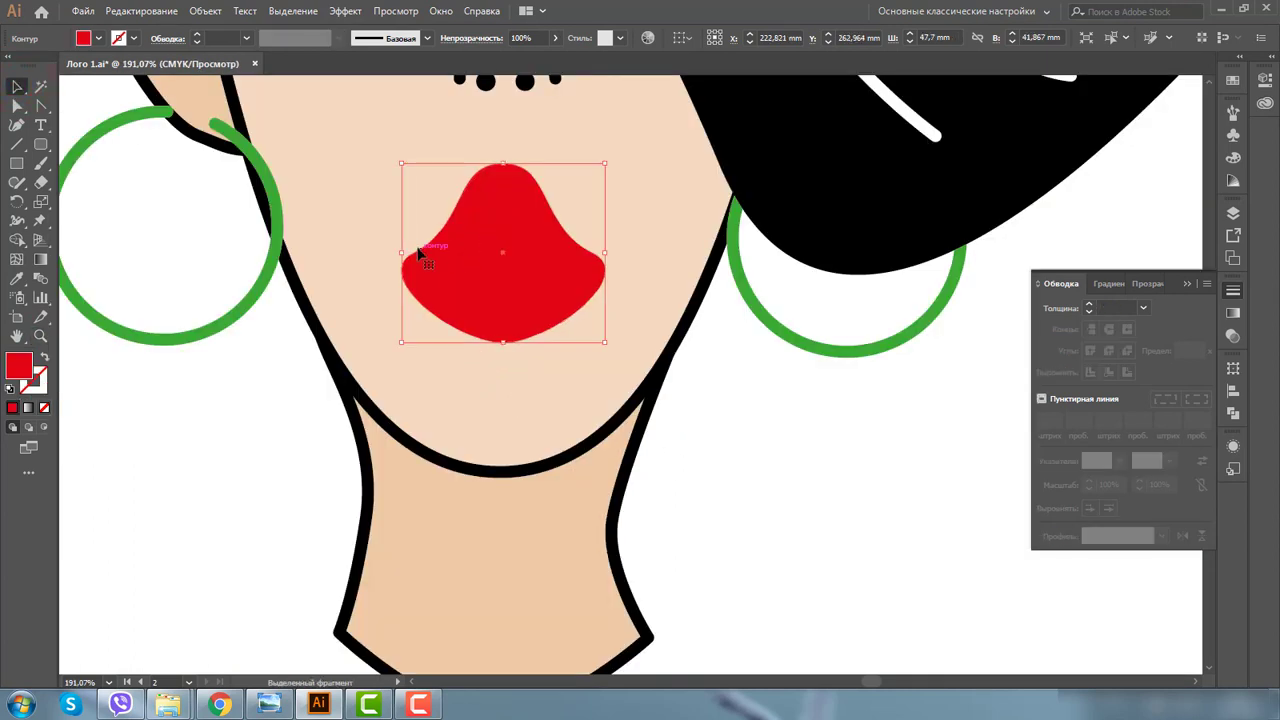
click(40, 385)
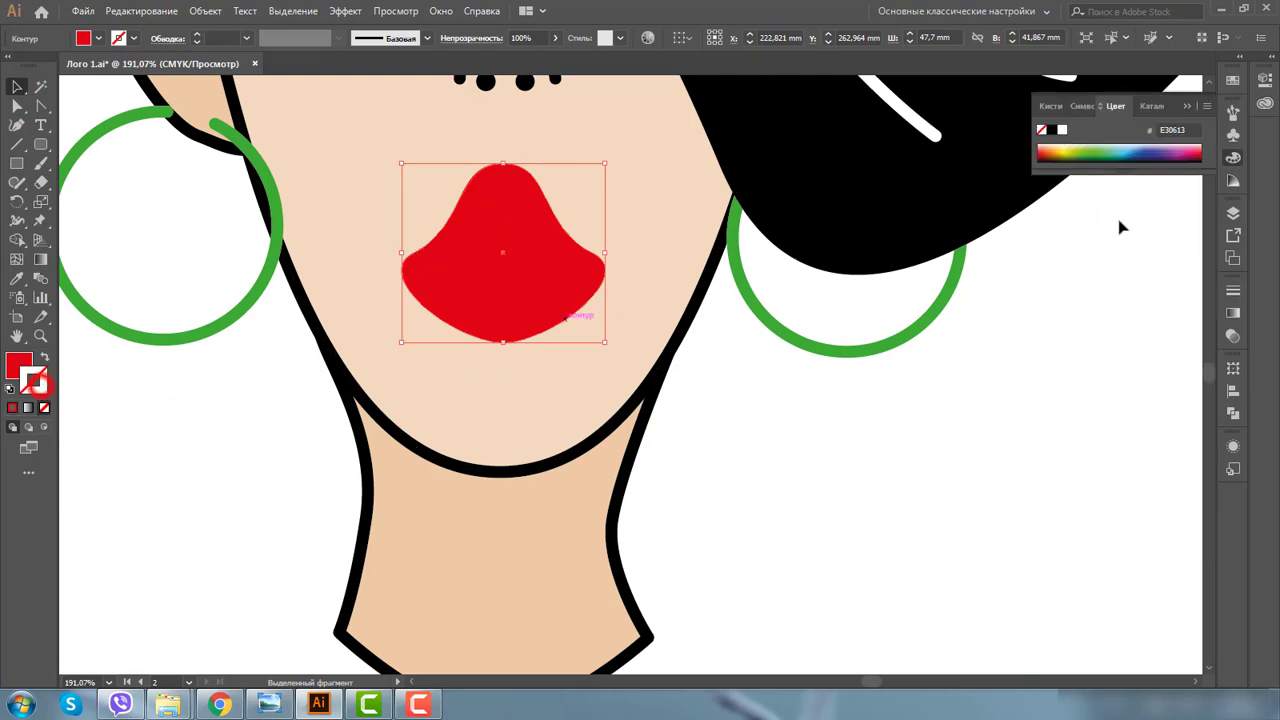
click(1049, 131)
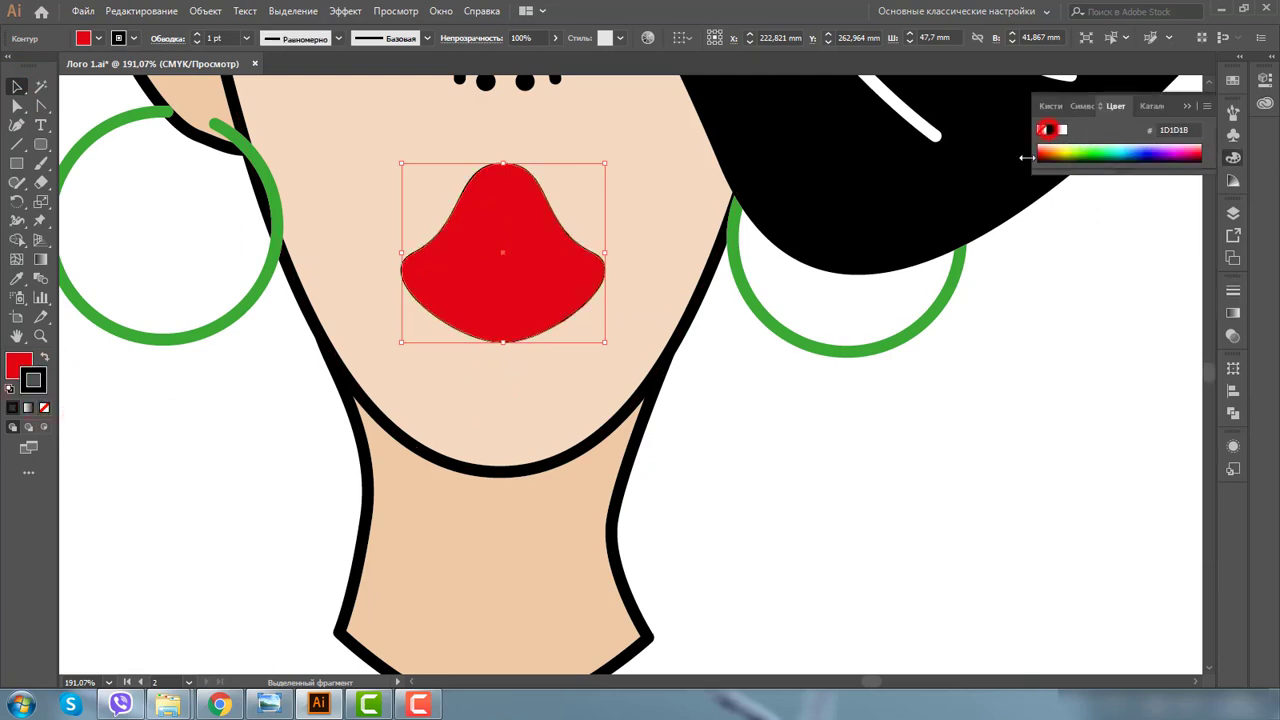
Step: Set the lips' outline weight to 8 pt
click(1235, 290)
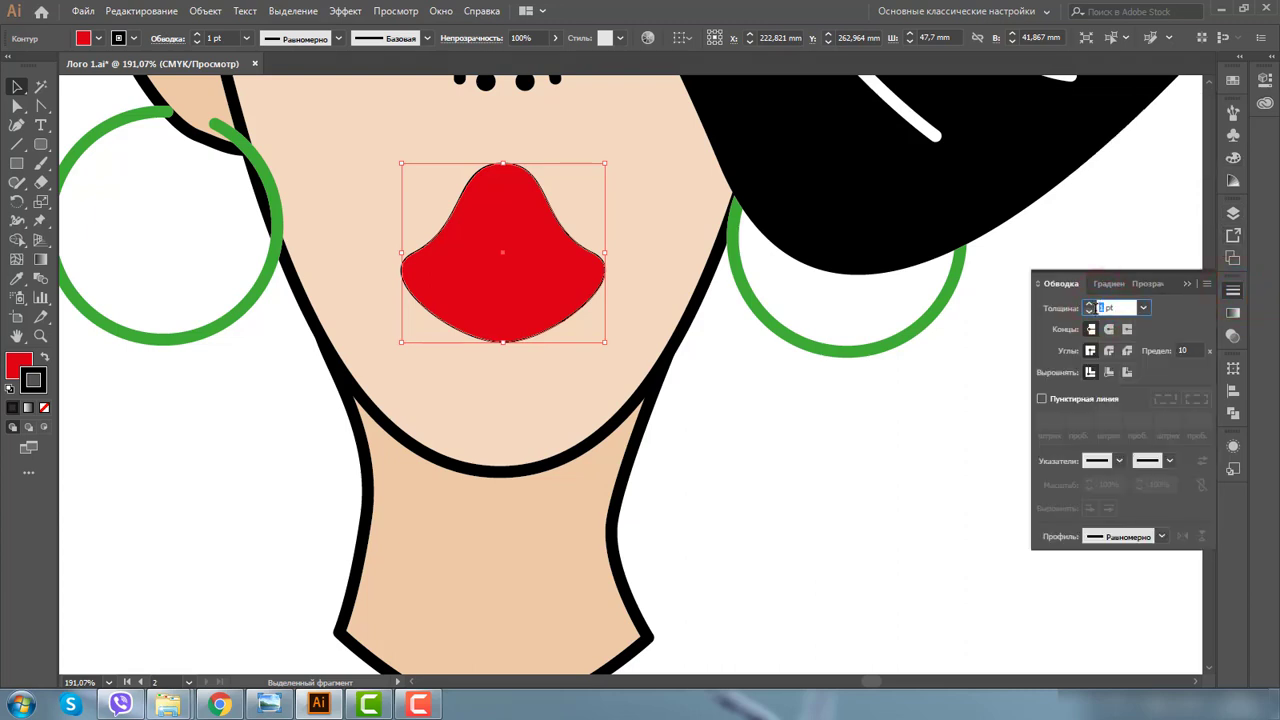
text(8)
key(Return)
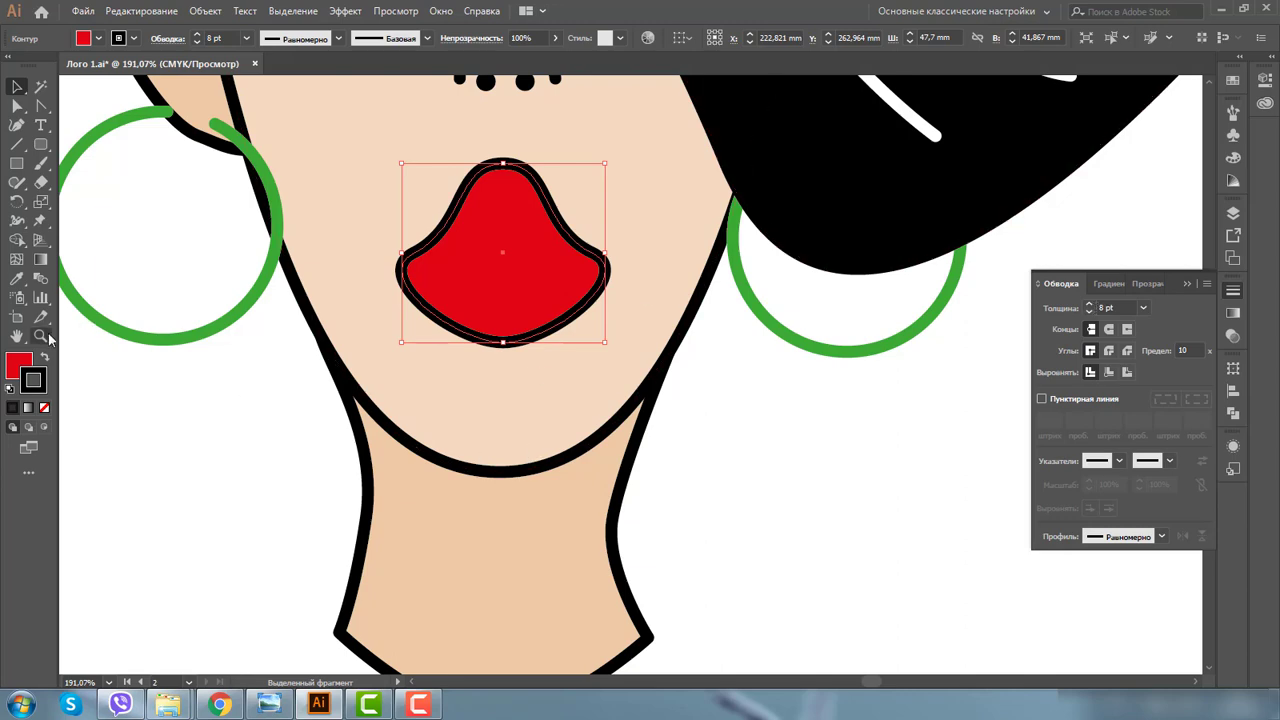
click(40, 335)
alt+click(452, 350)
alt+click(630, 374)
alt+click(771, 381)
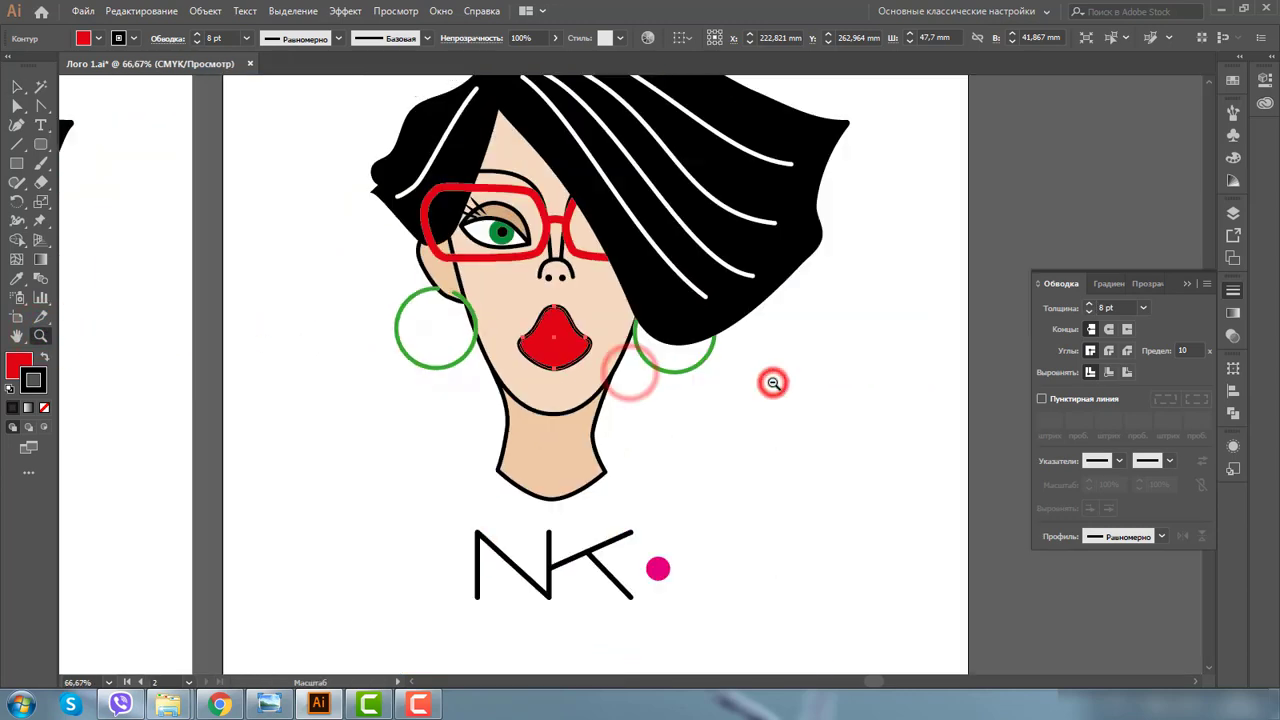
click(18, 87)
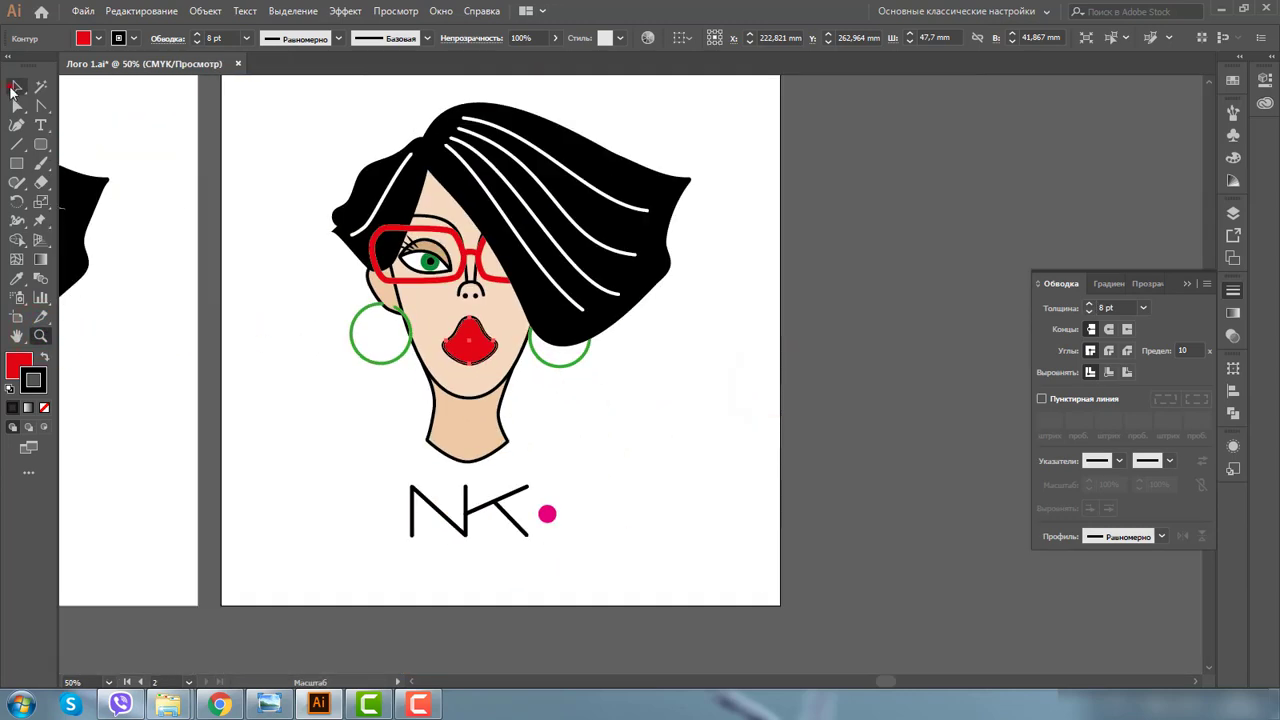
click(694, 419)
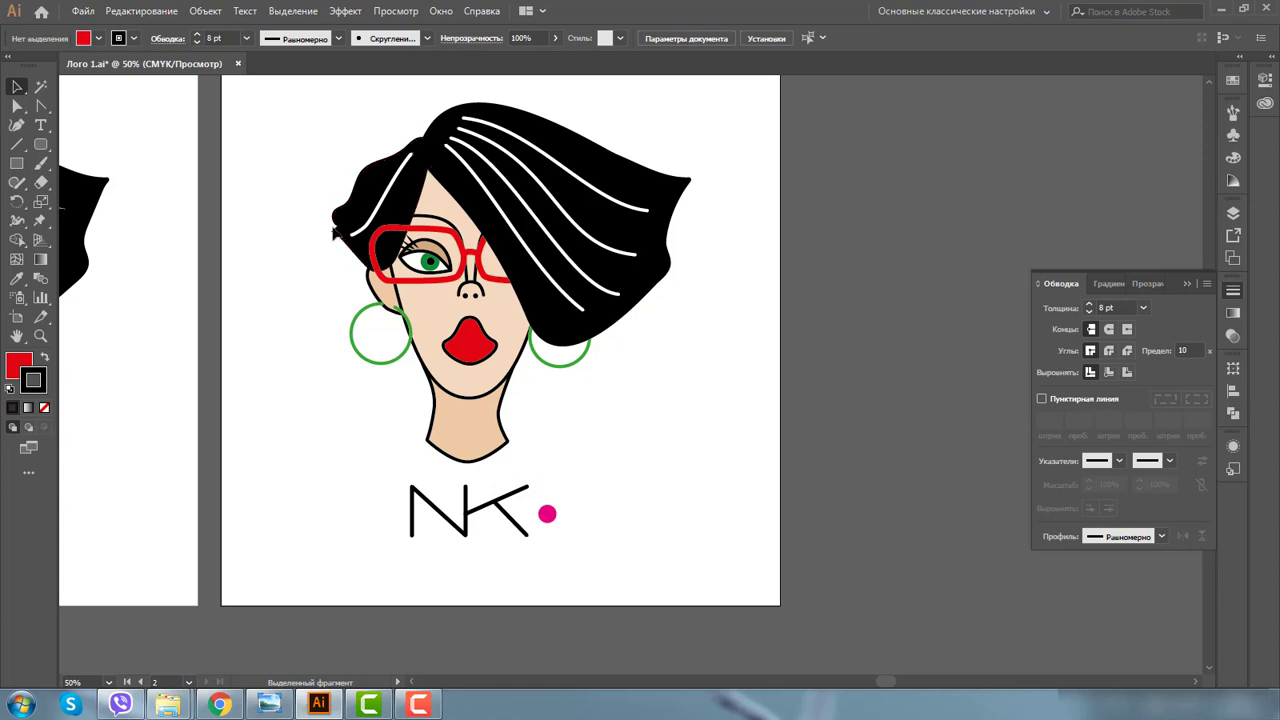
click(37, 337)
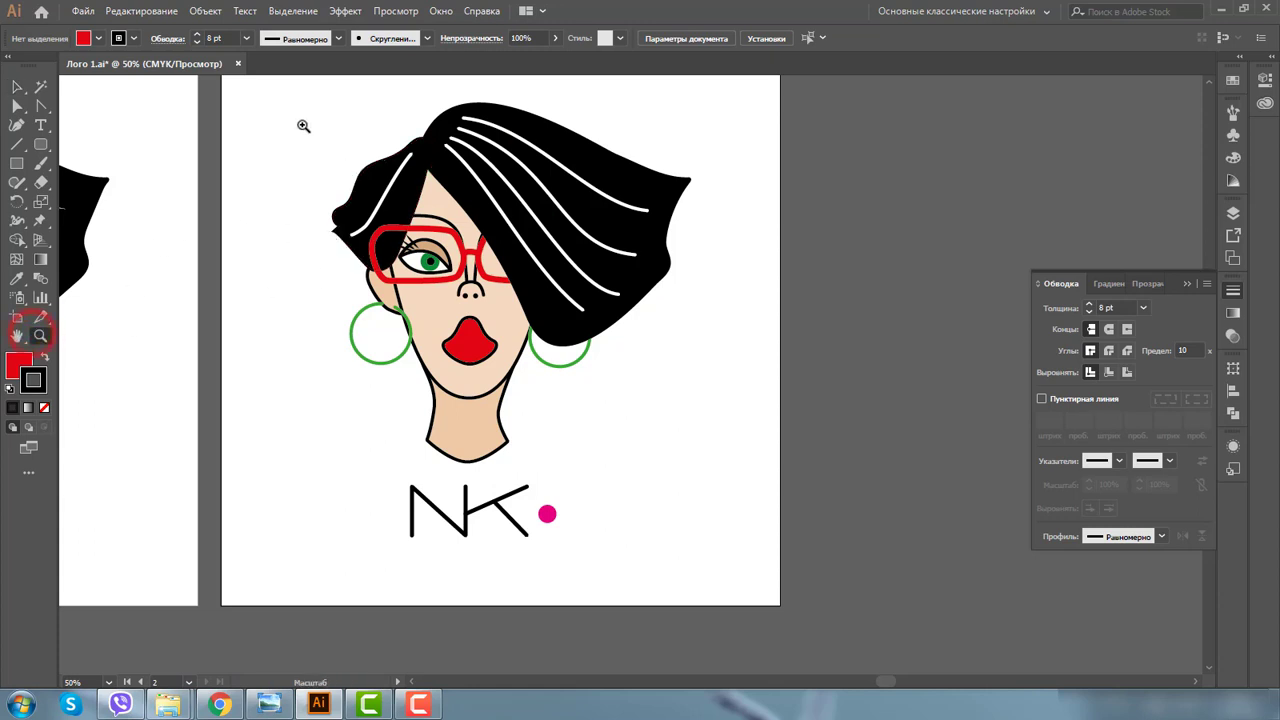
drag(303, 126, 760, 354)
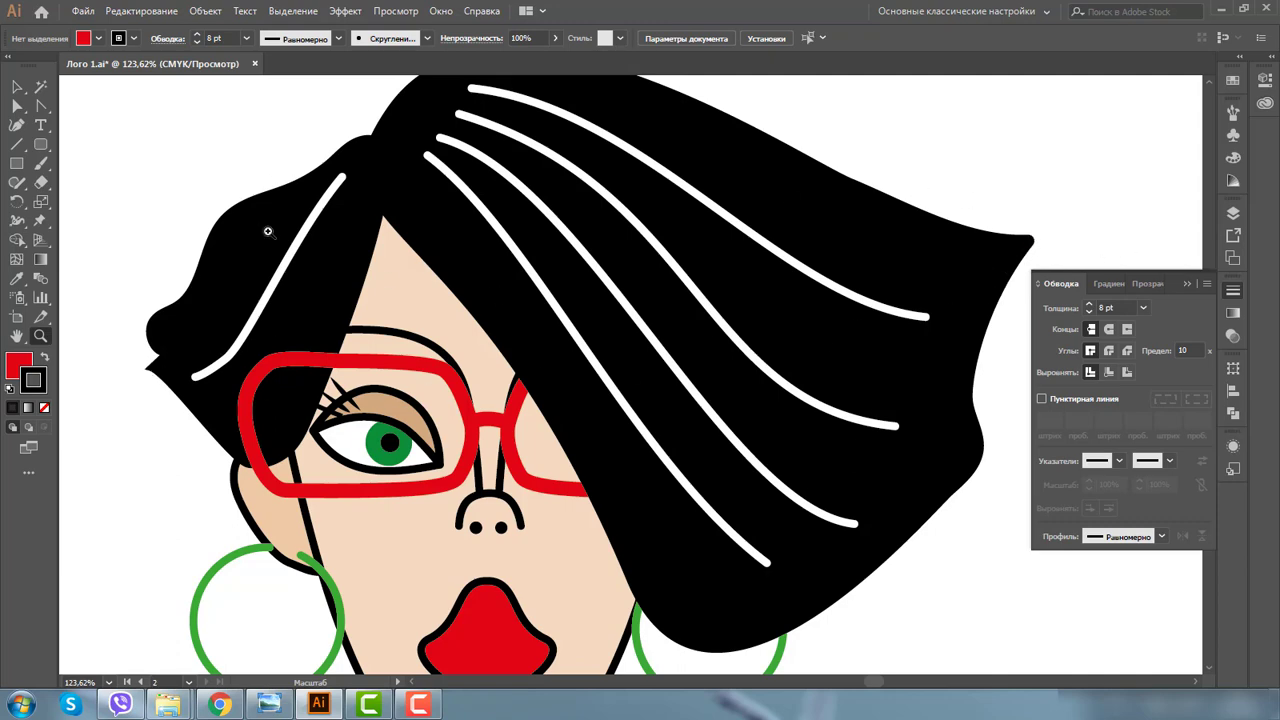
Step: Convert the hair's left tip and top anchors to smooth points, pulling the tip down rounder
drag(125, 345, 366, 516)
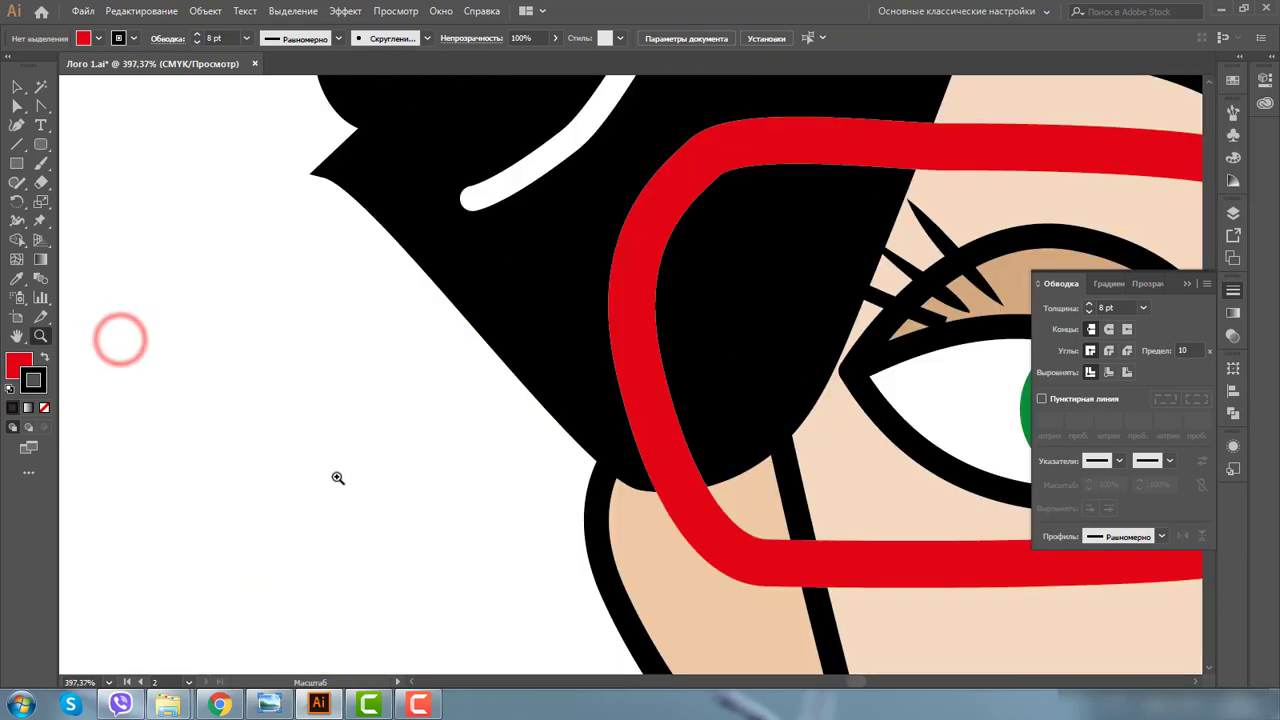
click(41, 107)
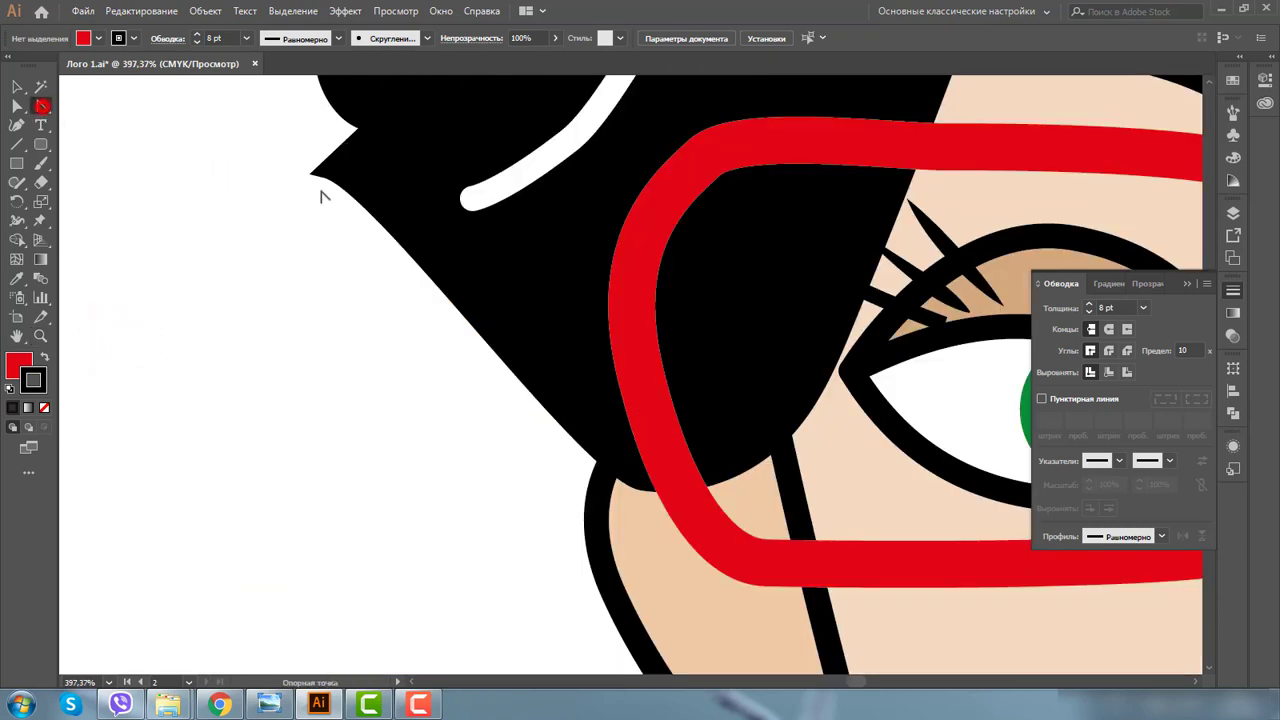
click(326, 173)
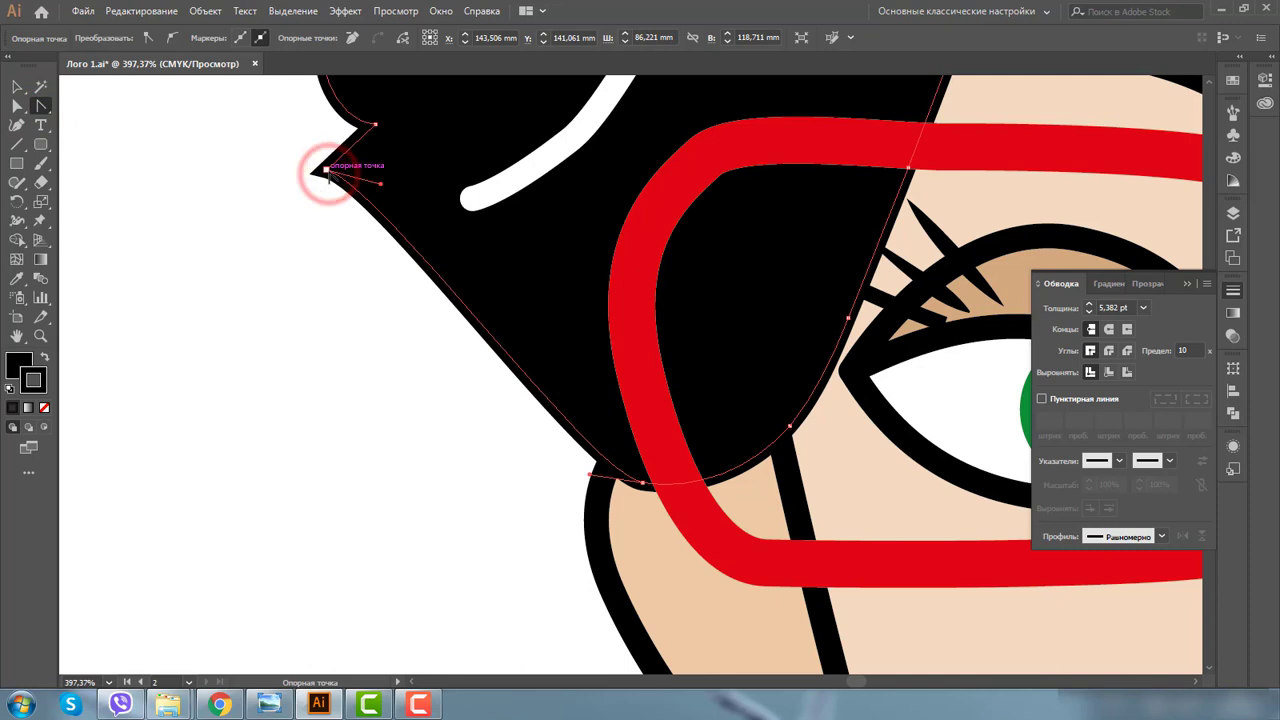
drag(326, 173, 348, 252)
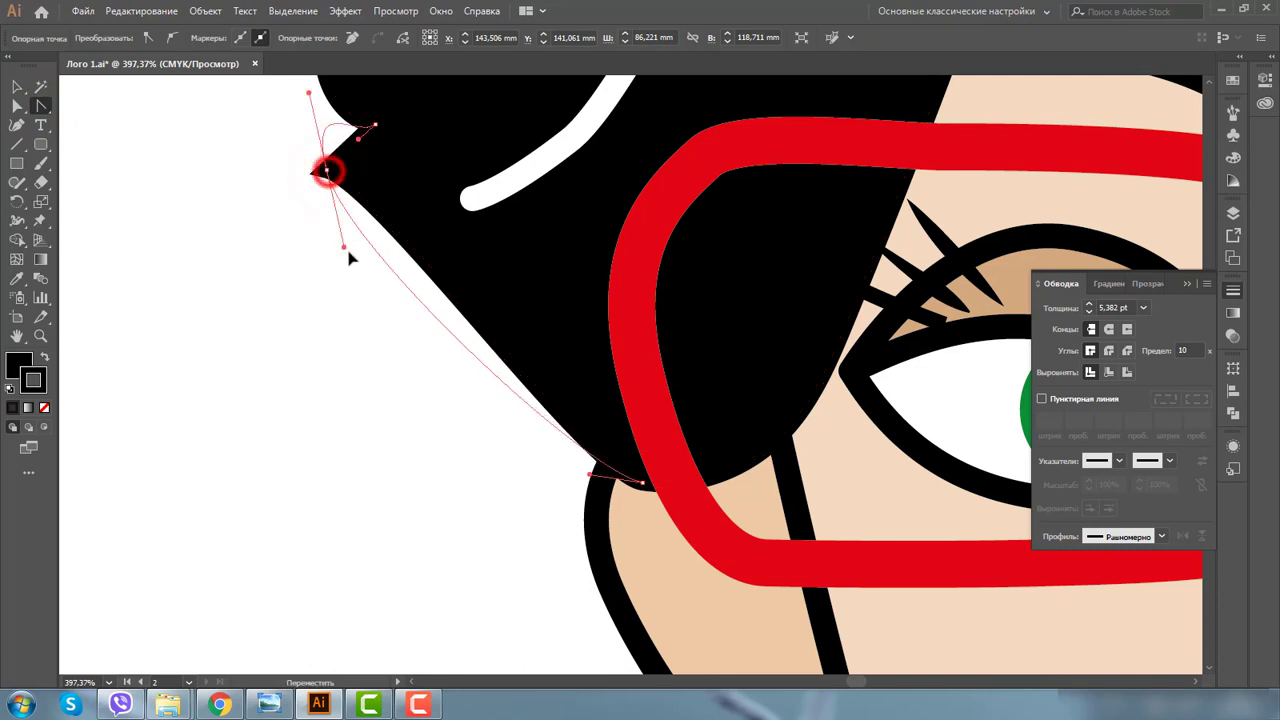
click(16, 105)
drag(328, 172, 362, 305)
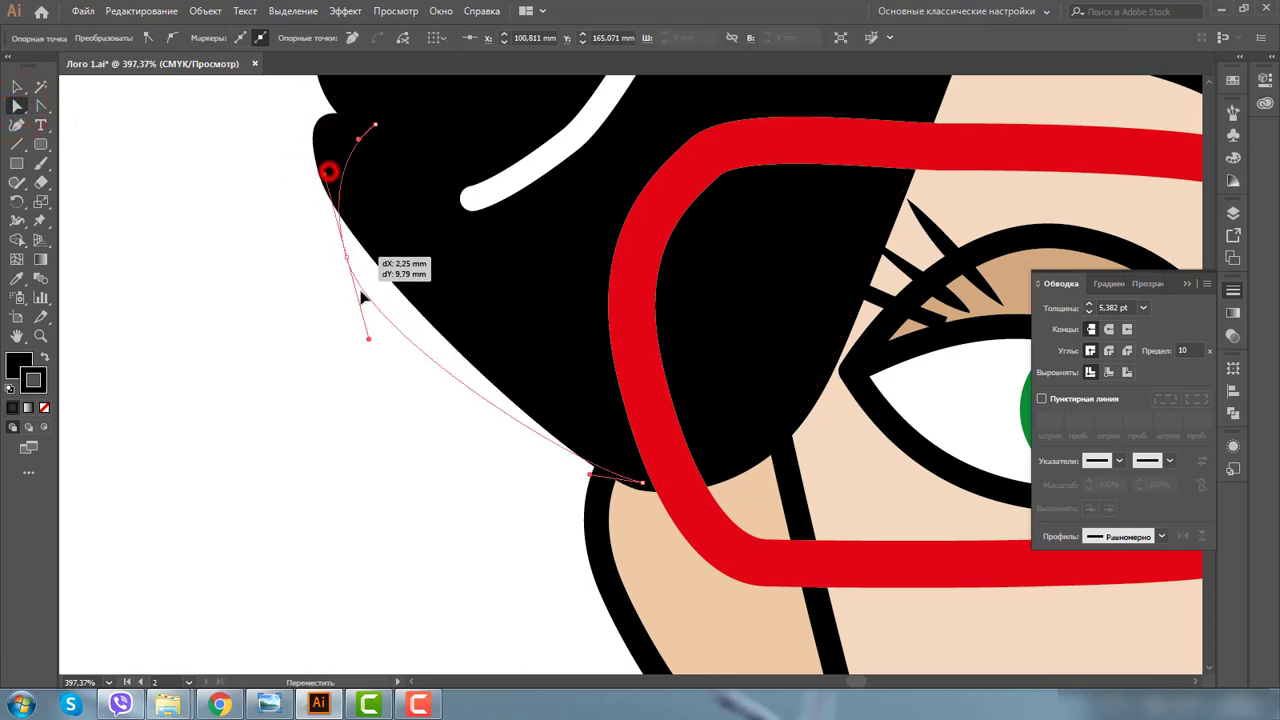
click(375, 125)
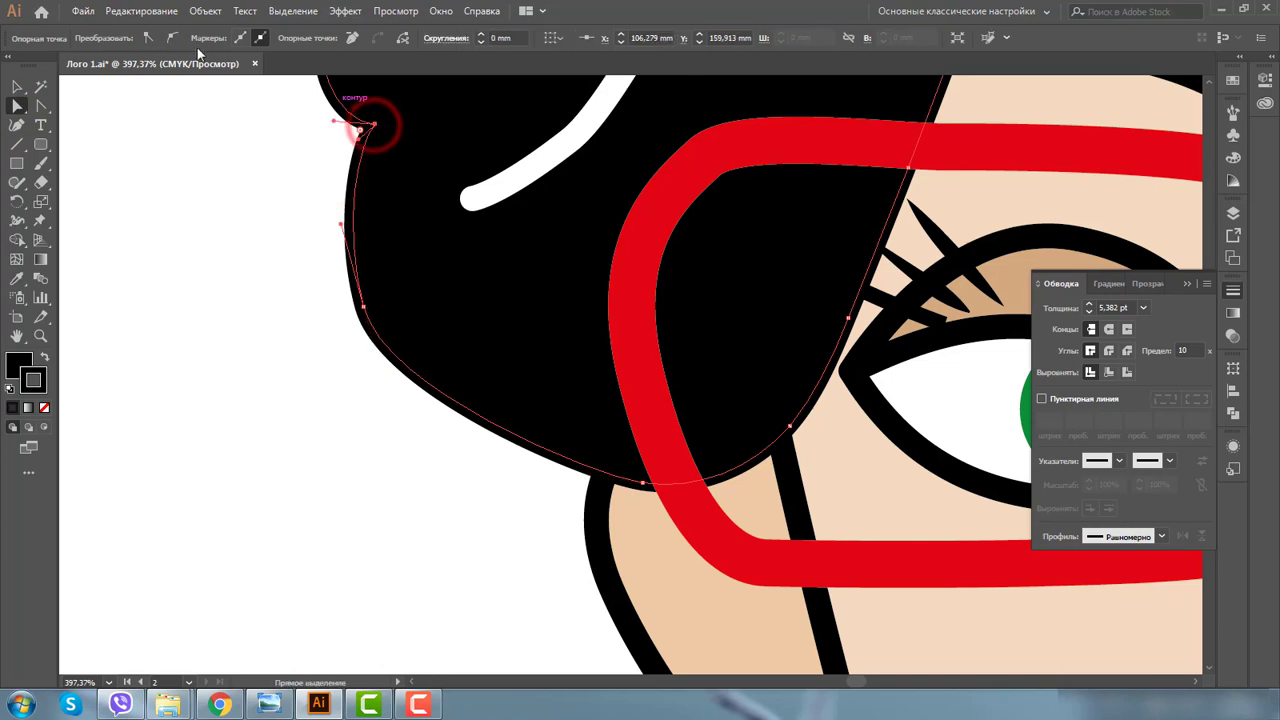
click(173, 37)
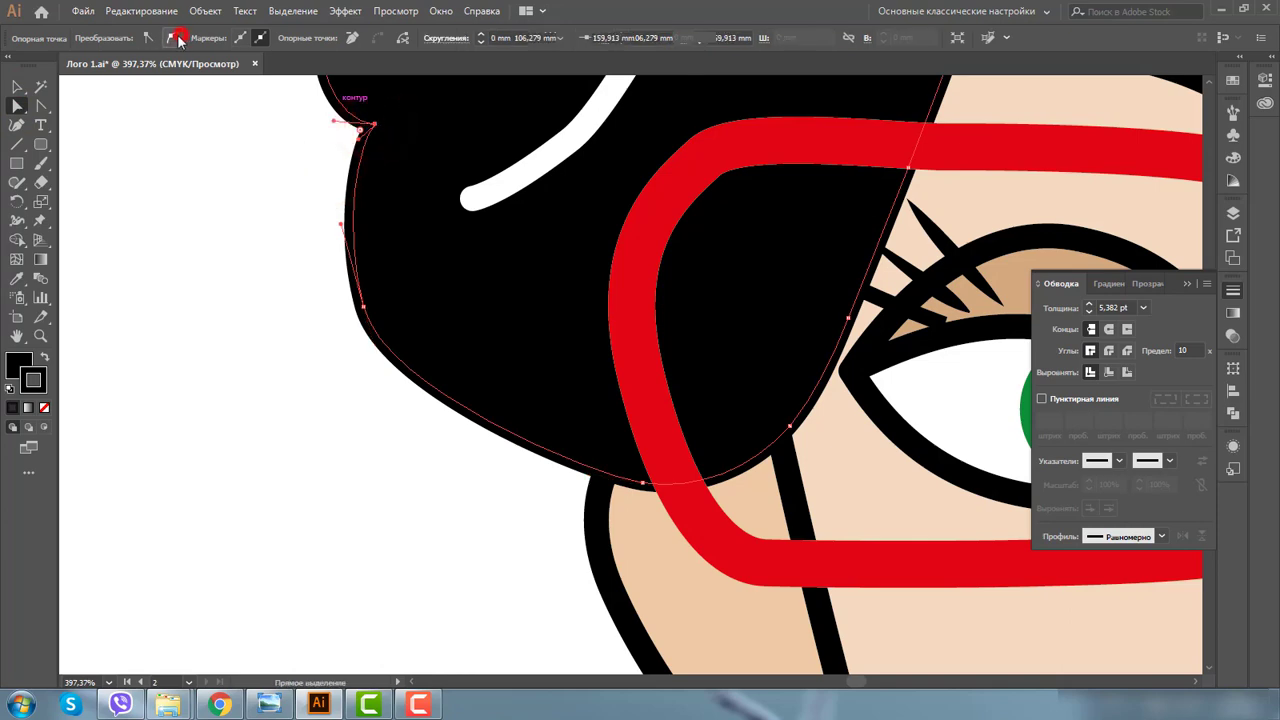
Step: Reposition anchors and handles along the hair's left edge to ease its inward notch
click(40, 336)
alt+click(630, 365)
alt+click(689, 354)
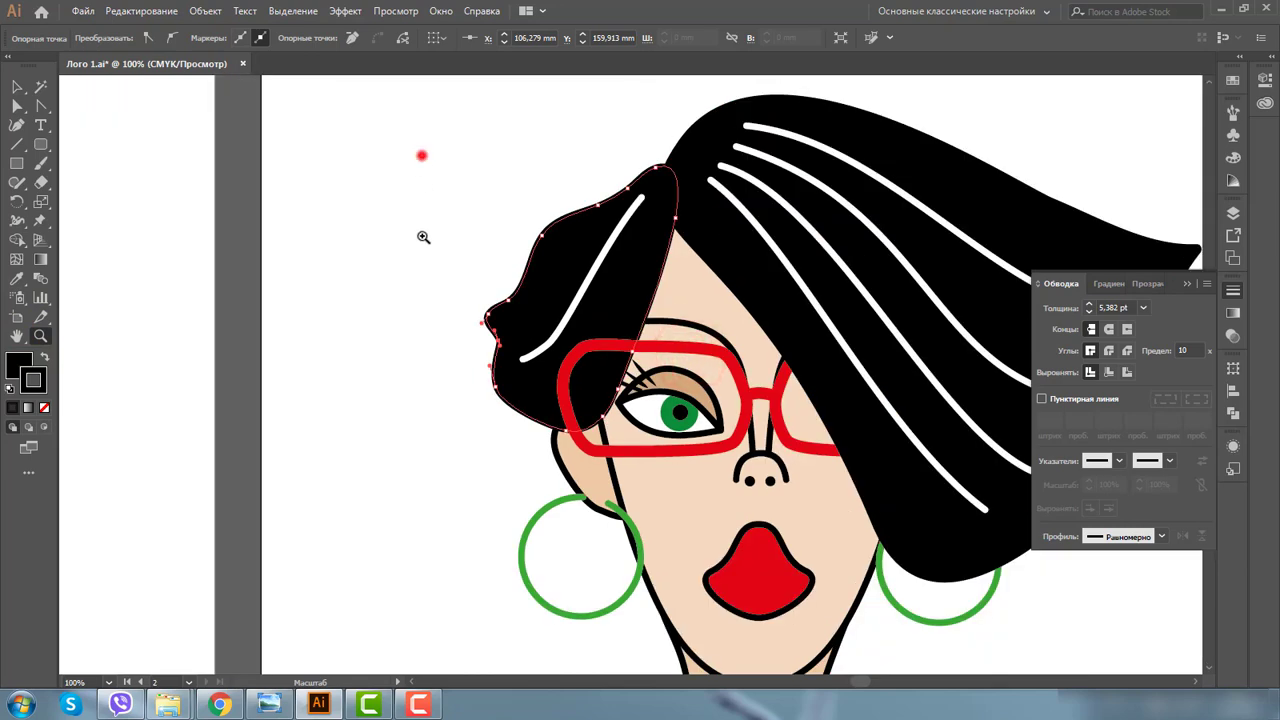
drag(421, 155, 714, 543)
drag(317, 231, 706, 543)
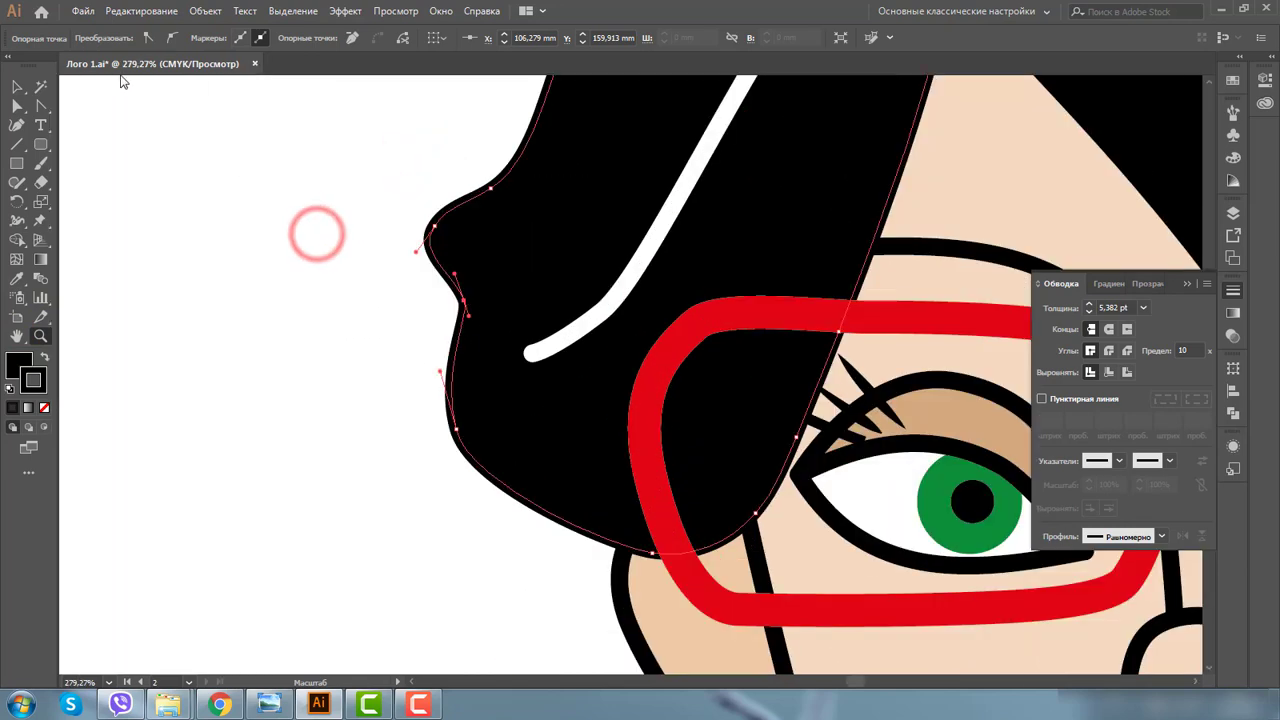
click(18, 88)
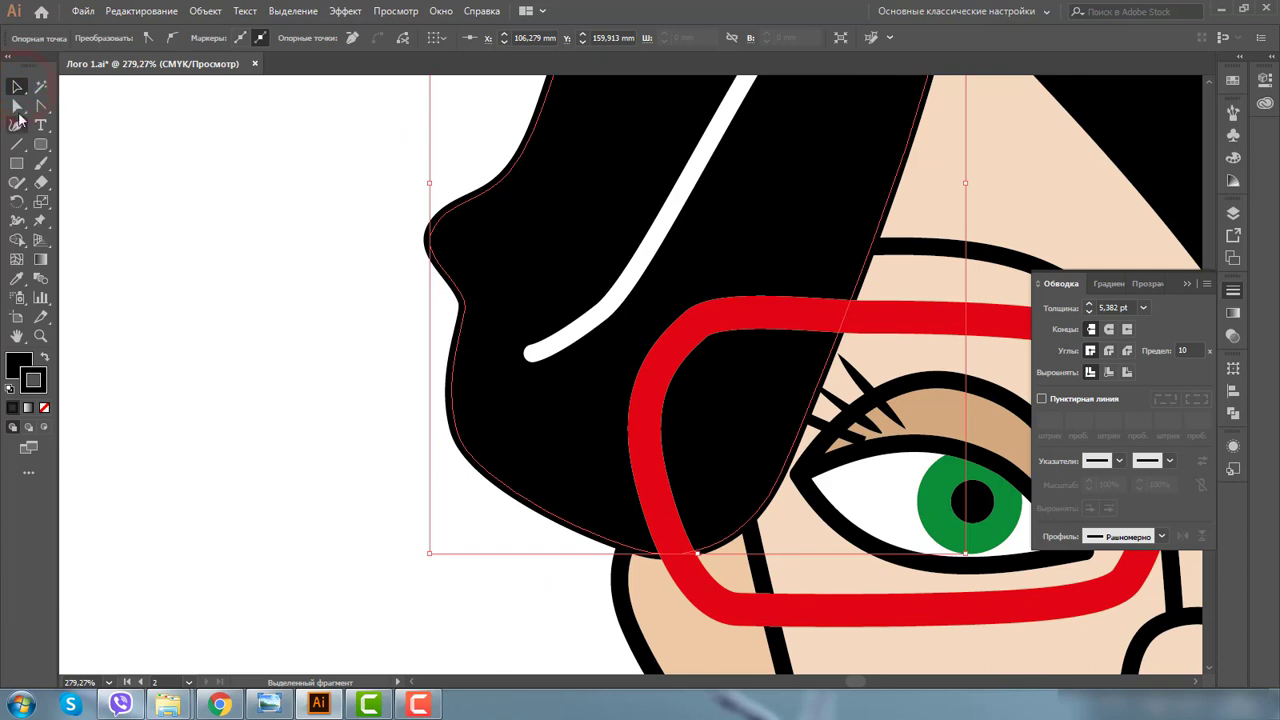
click(17, 106)
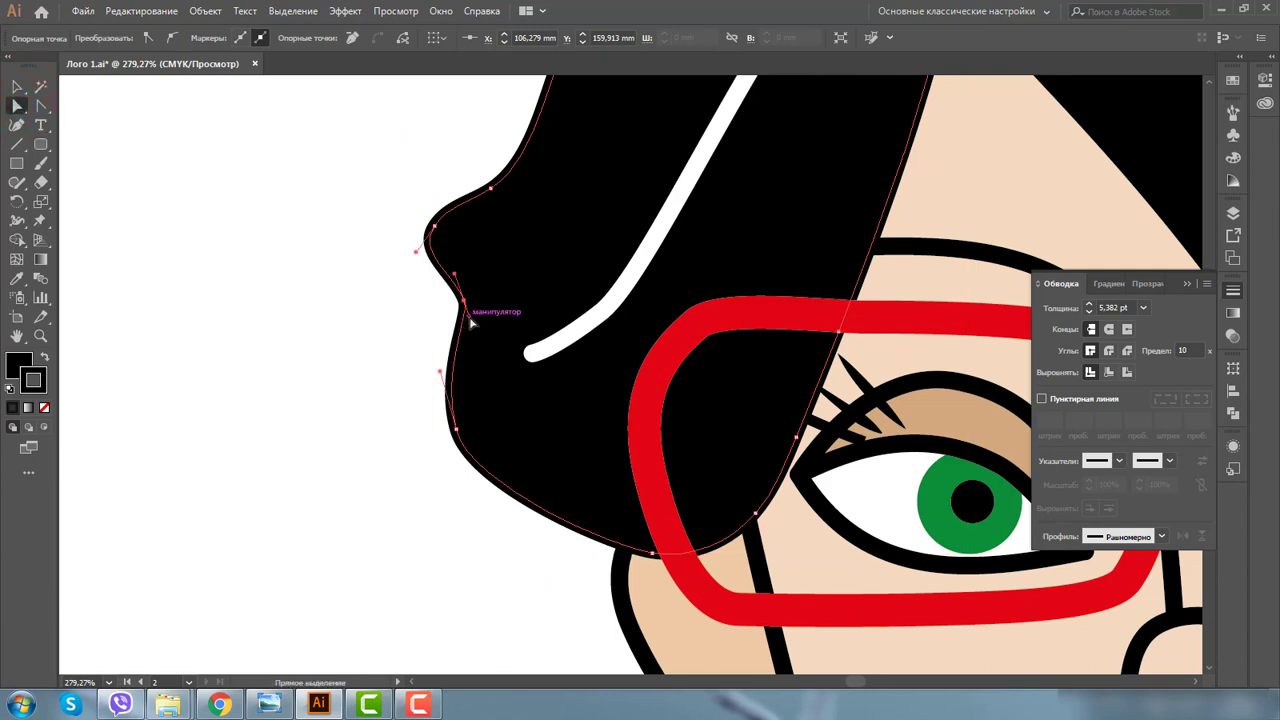
click(463, 301)
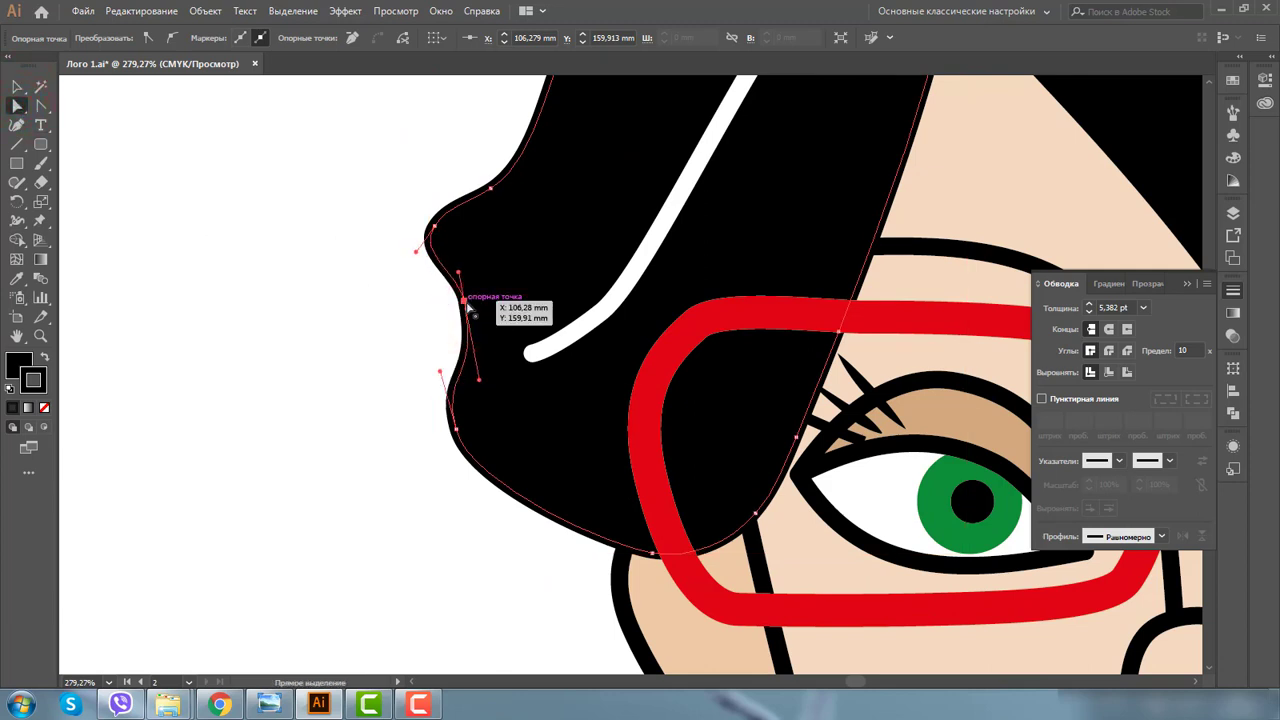
drag(479, 386, 470, 314)
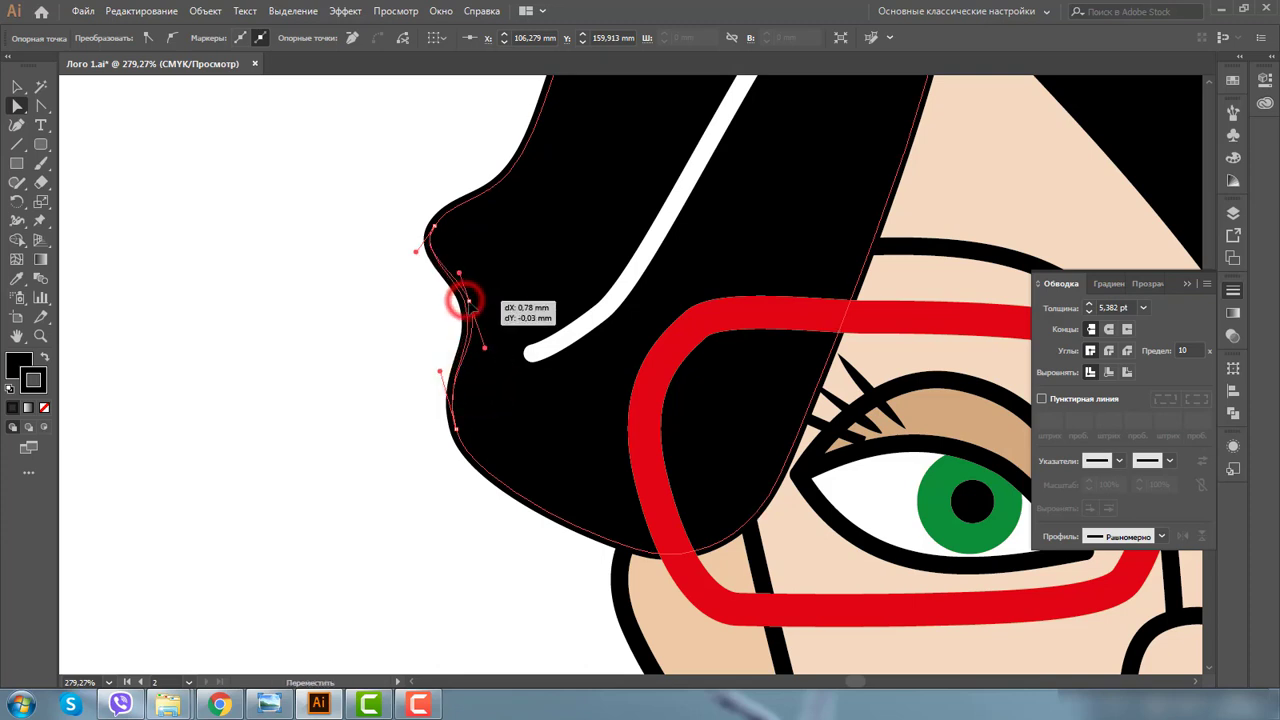
drag(456, 433, 466, 452)
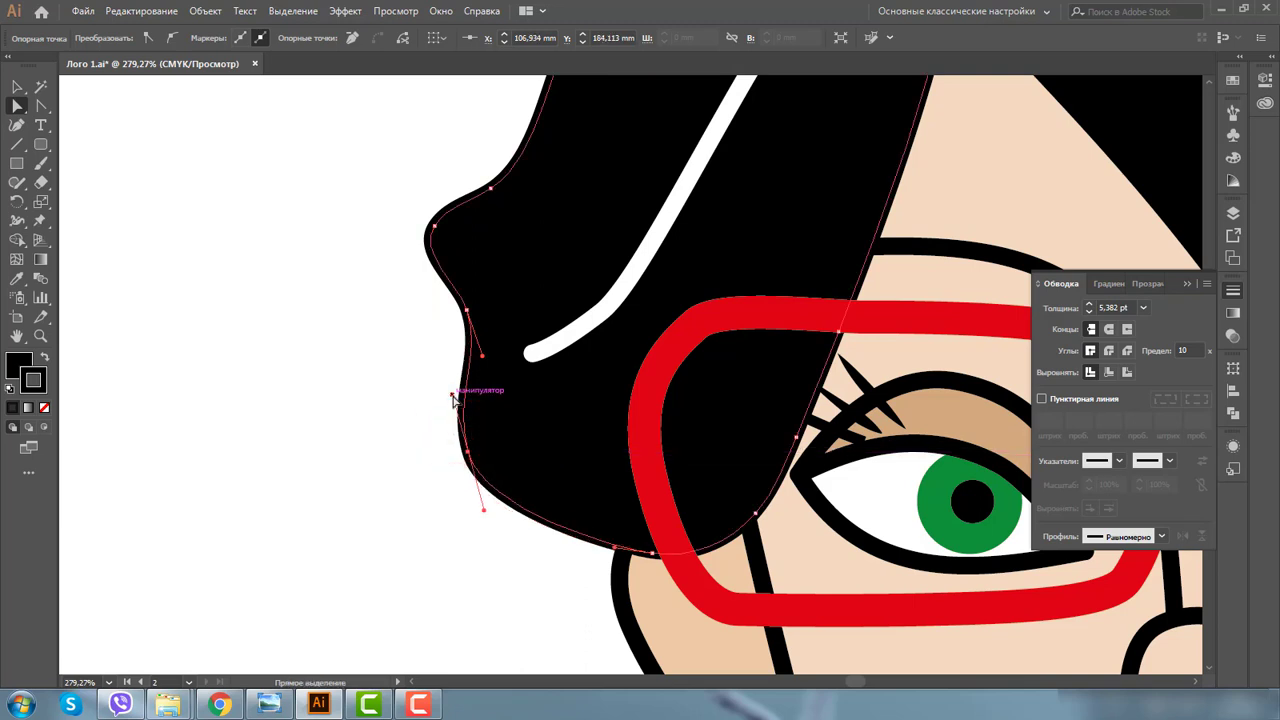
drag(452, 395, 434, 411)
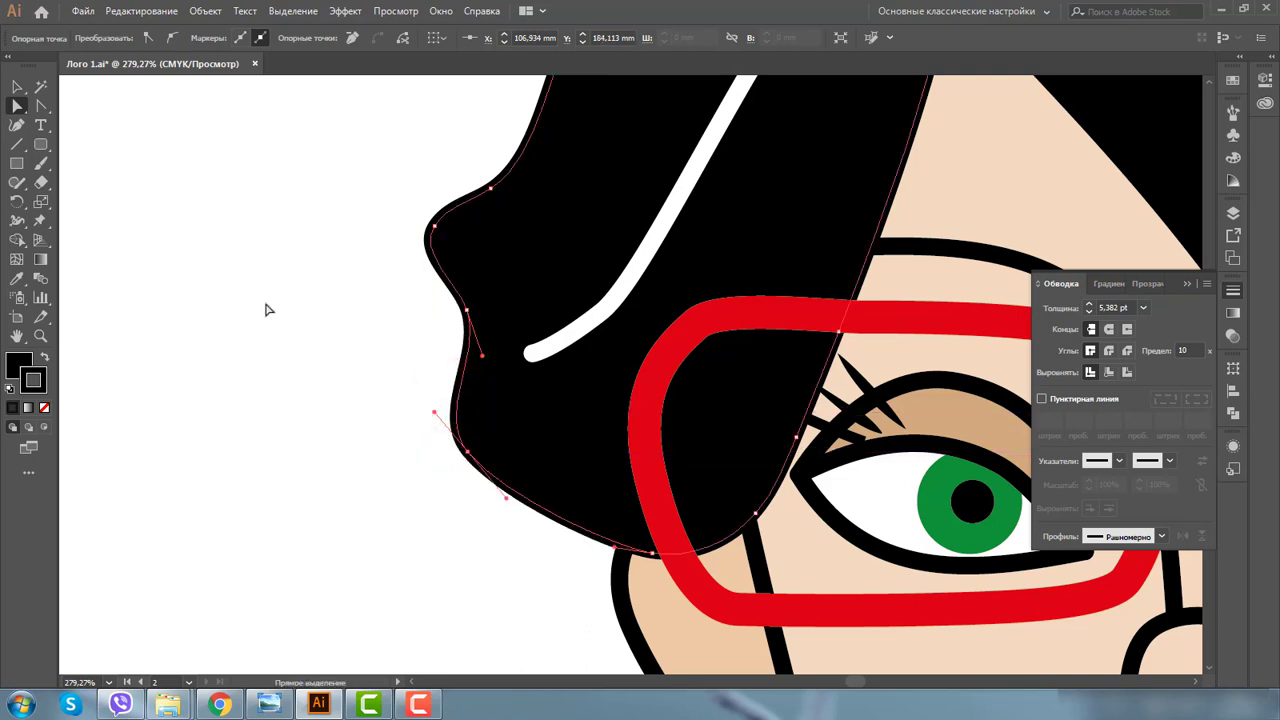
click(616, 304)
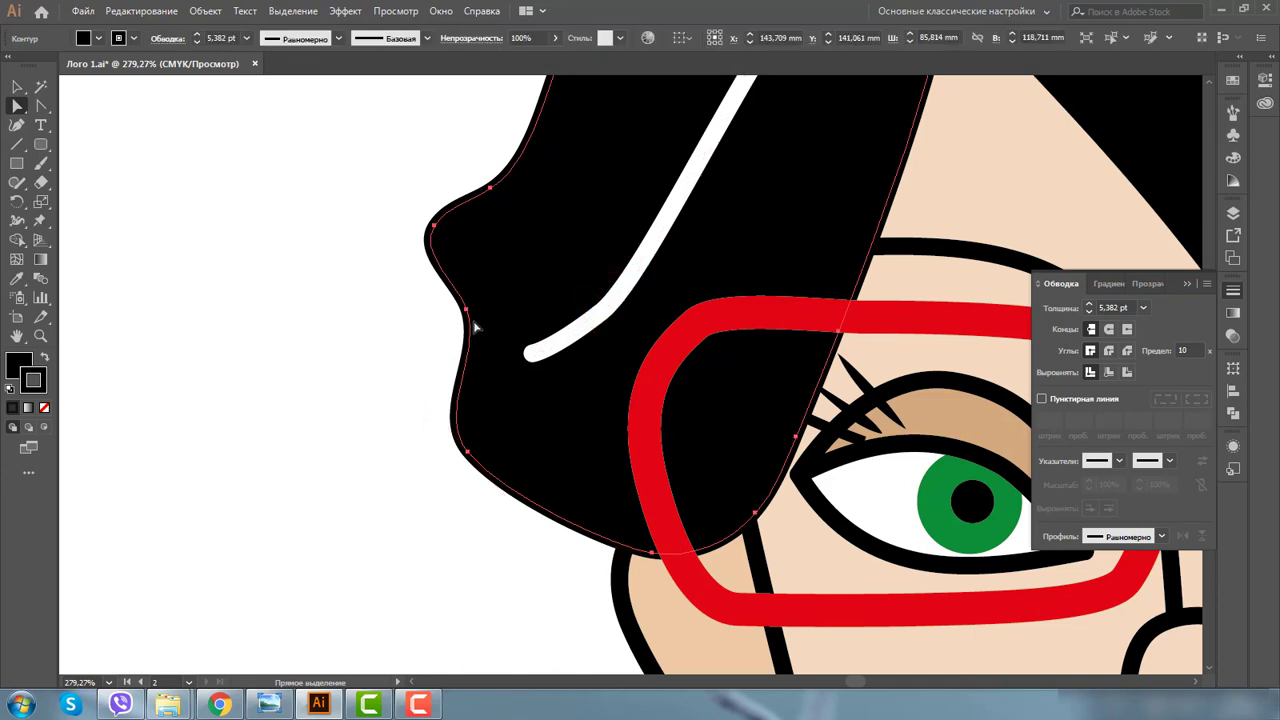
Step: Delete the white strand's middle anchor point so it runs straight
click(591, 321)
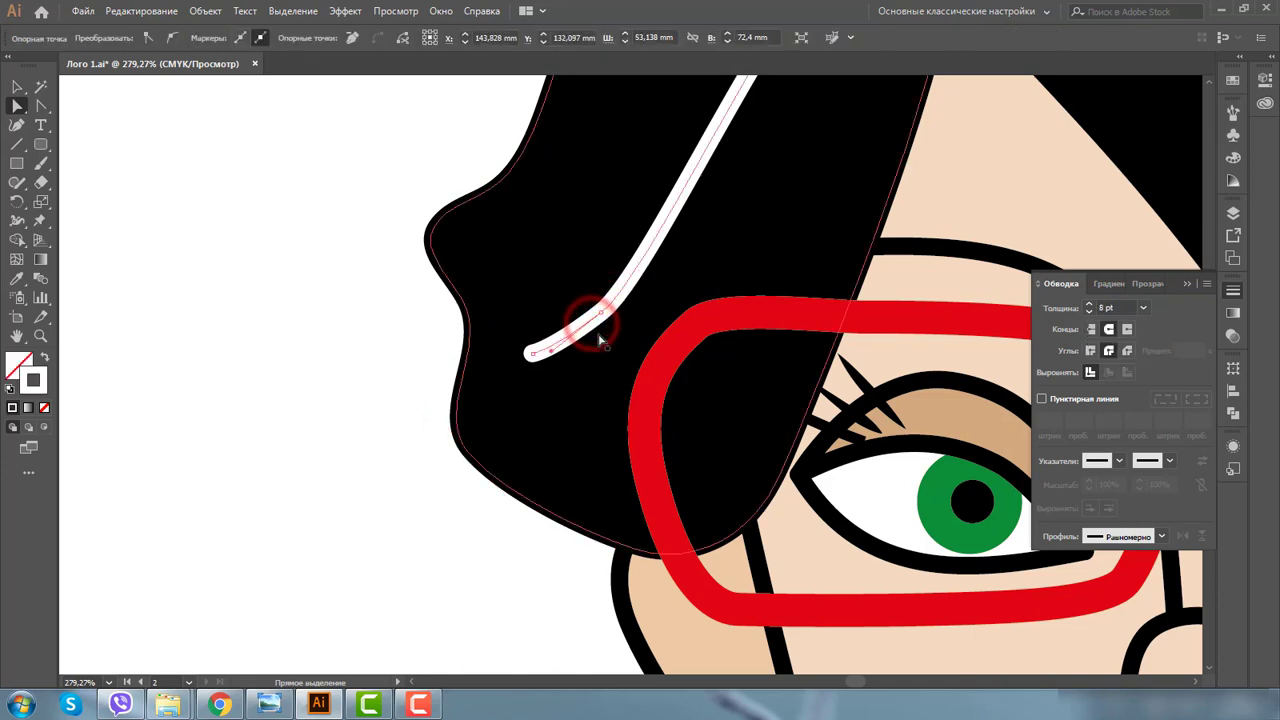
key(minus)
click(601, 314)
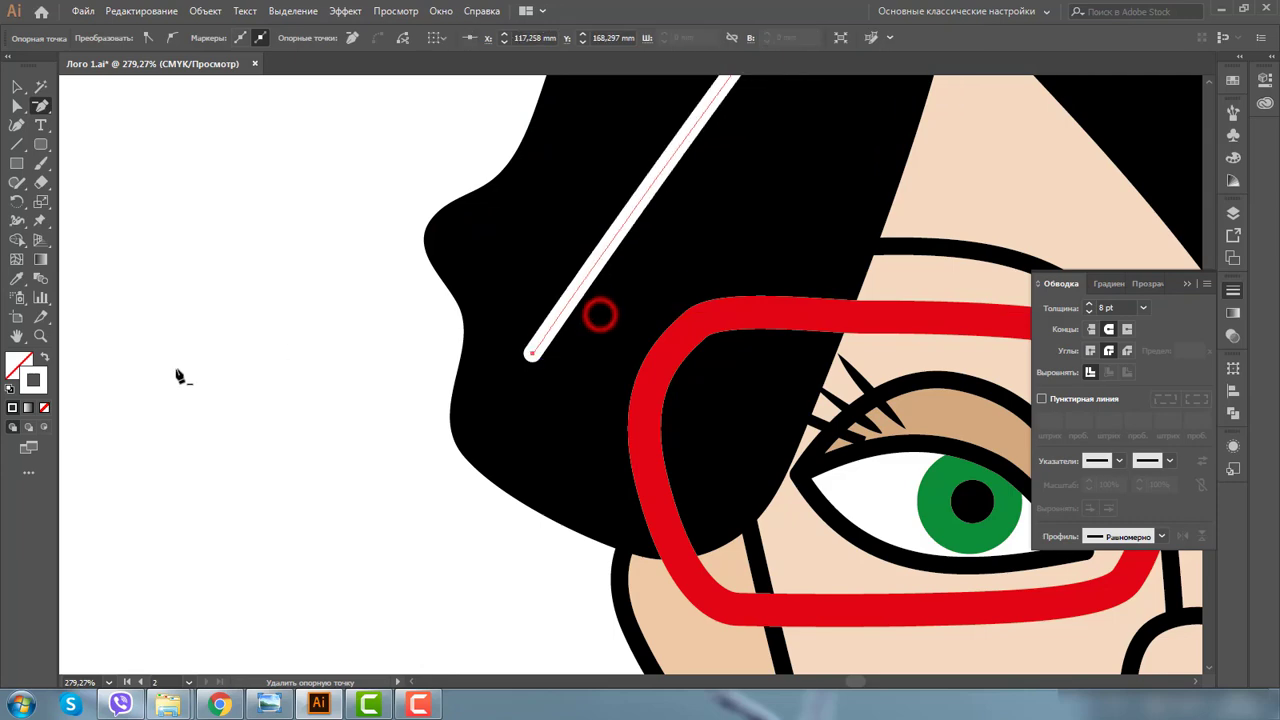
click(41, 337)
alt+click(687, 405)
alt+click(700, 337)
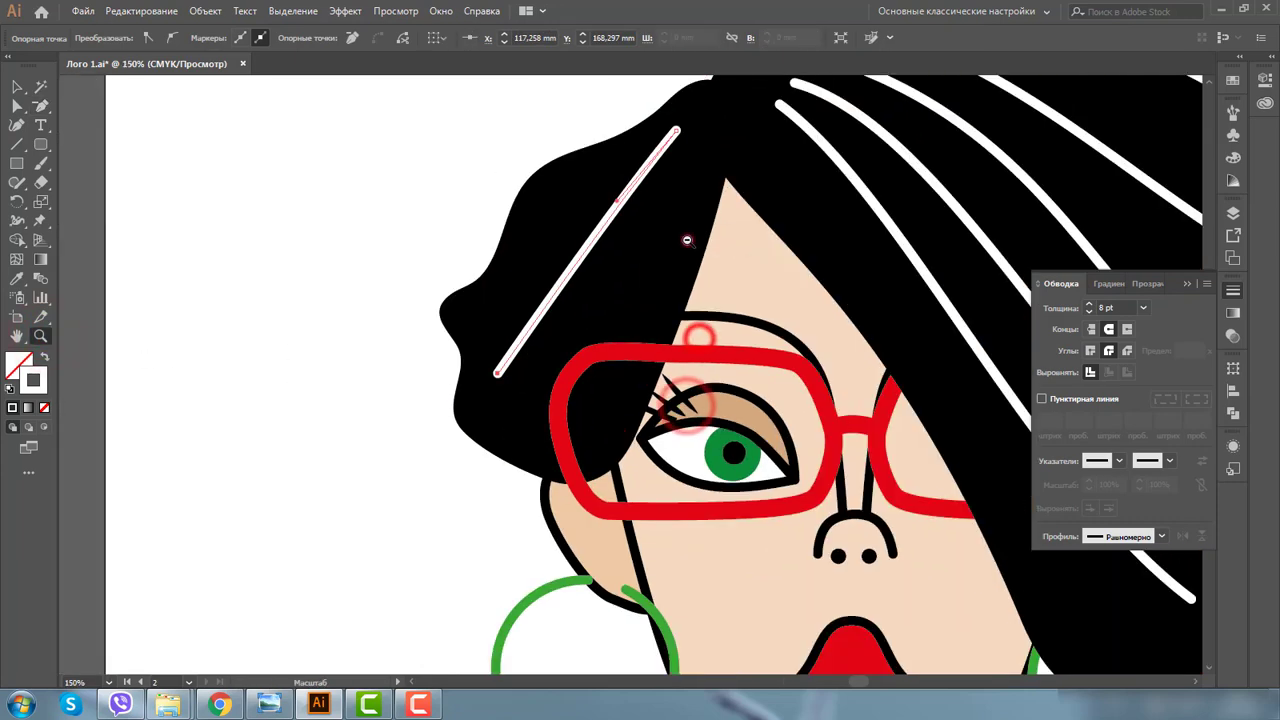
alt+click(687, 240)
alt+click(663, 363)
drag(474, 283, 768, 526)
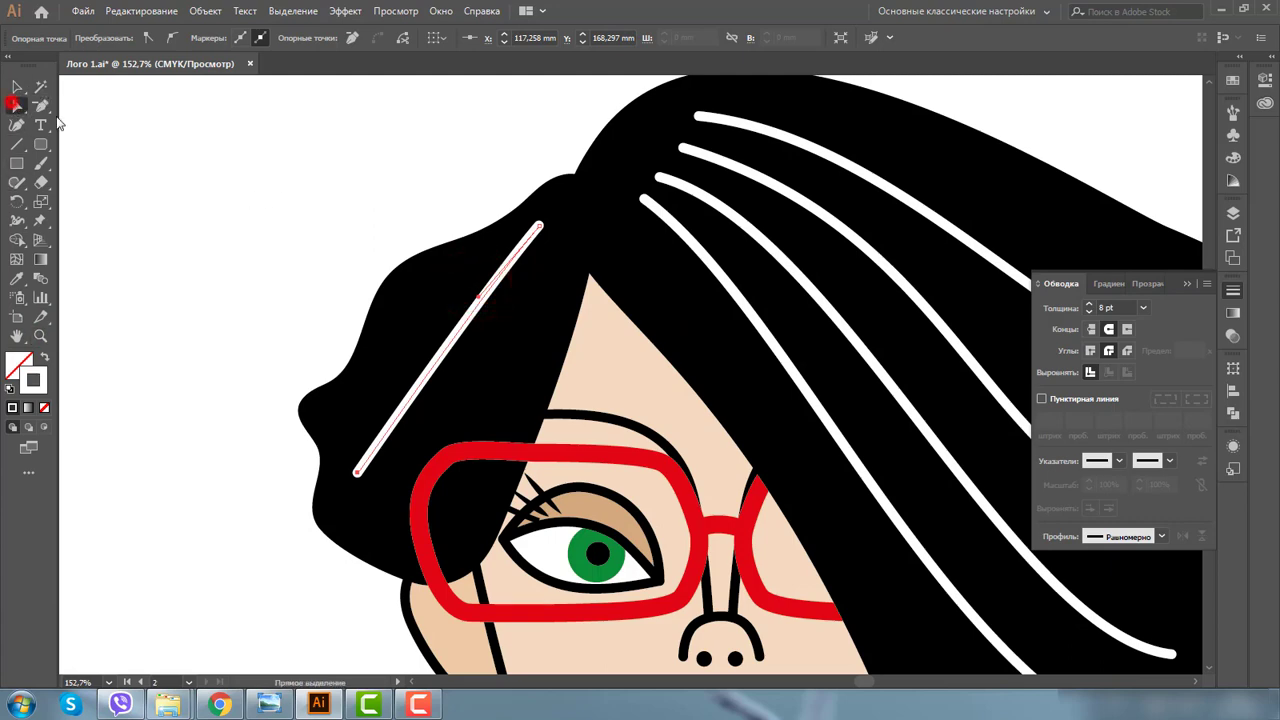
Step: Bend the white strand in the front hair lock into a gentle S-curve
click(17, 105)
click(478, 296)
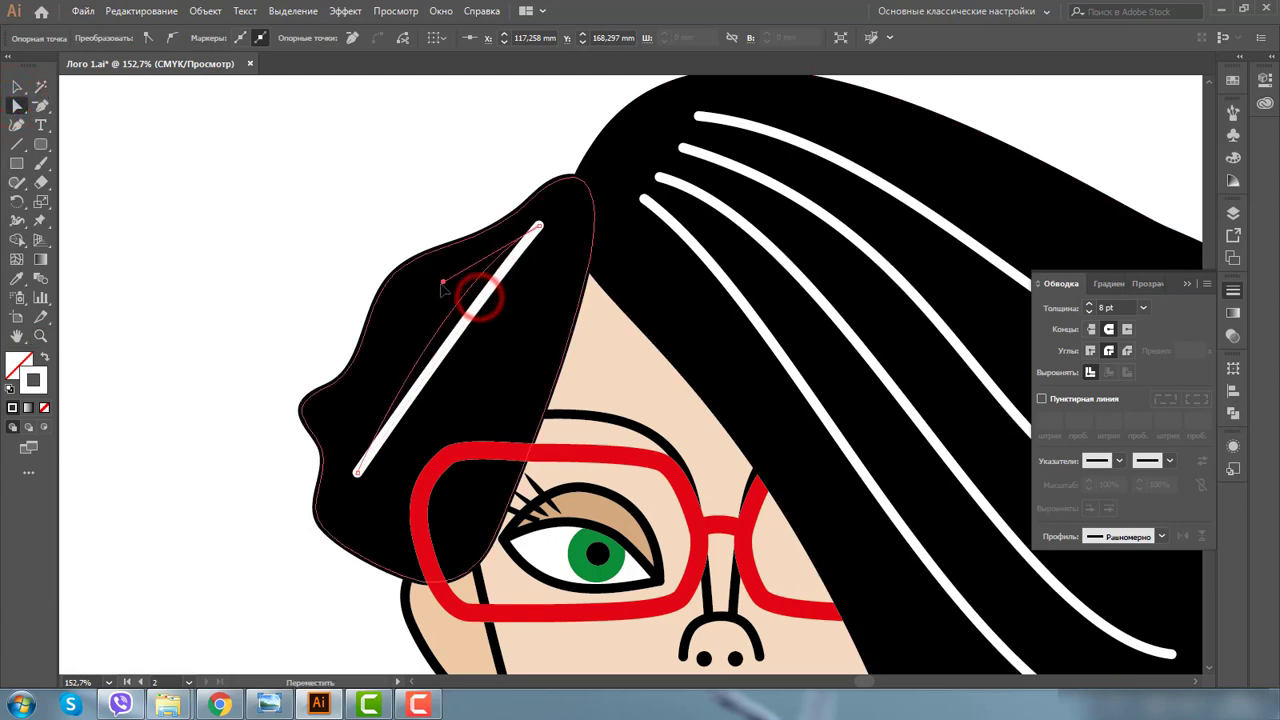
drag(471, 288, 405, 385)
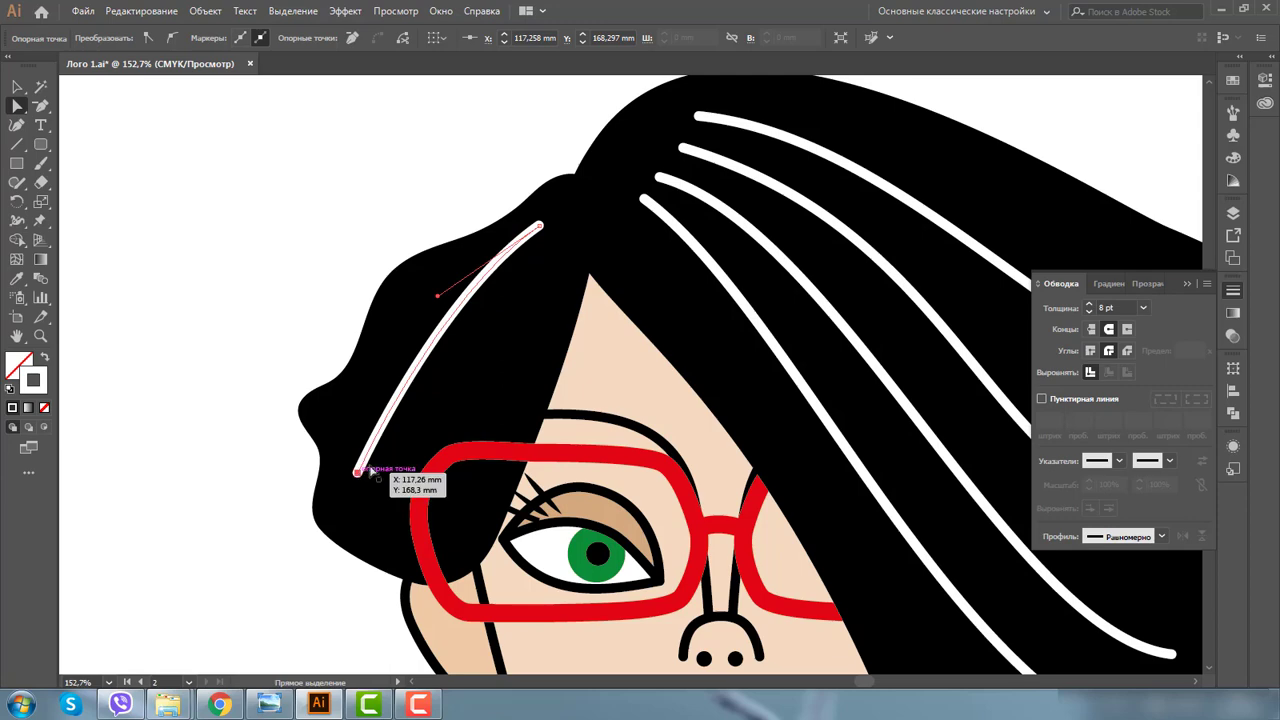
drag(360, 468, 494, 354)
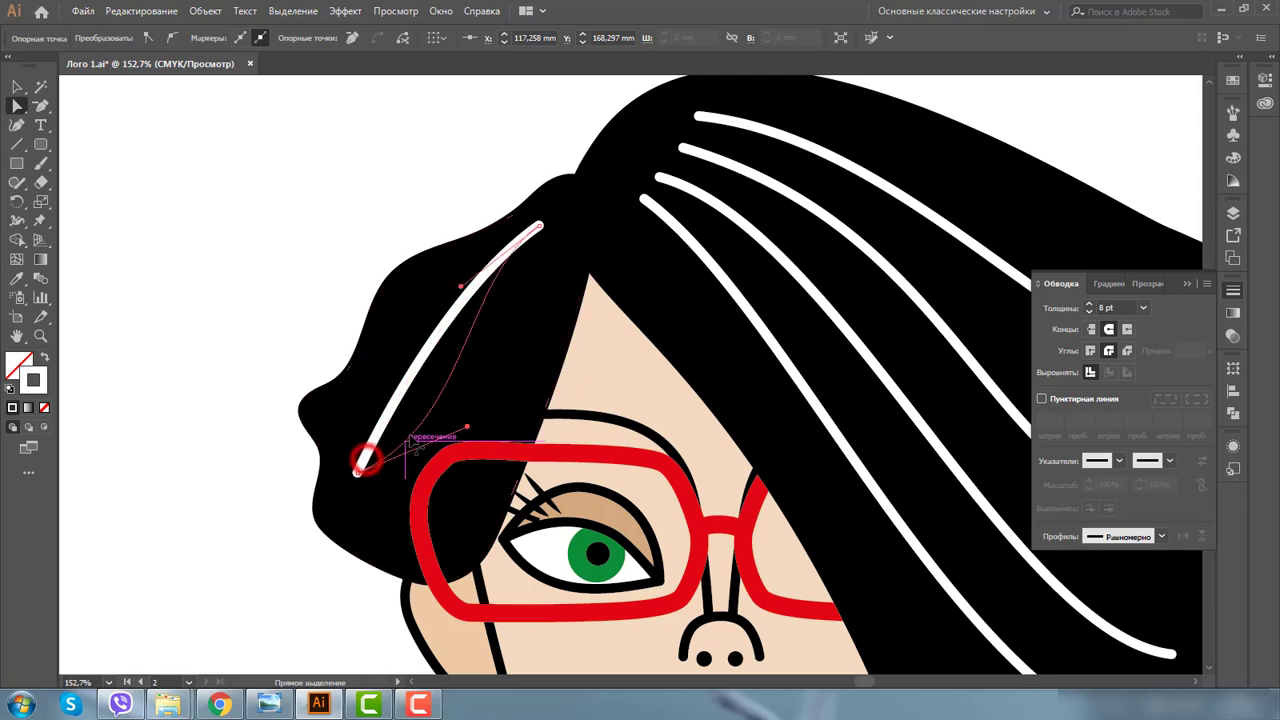
key(z)
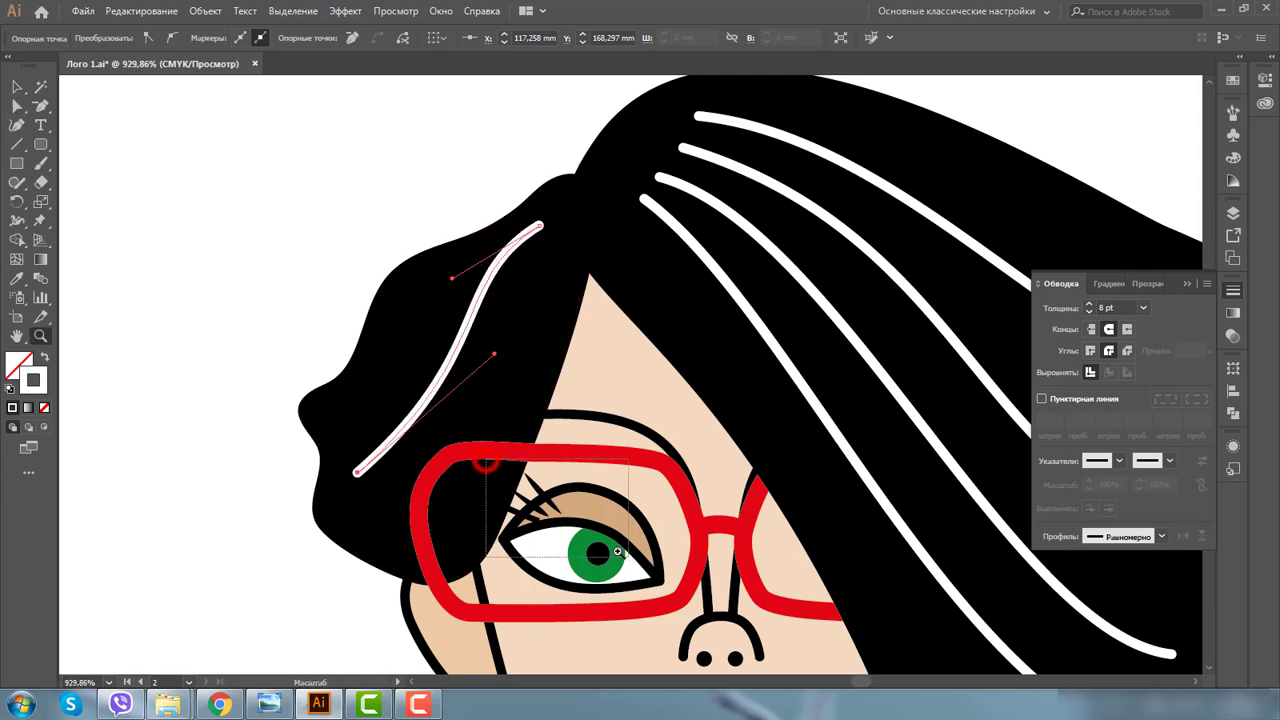
drag(496, 463, 565, 556)
Step: Select the three eyelash spikes and browse the stroke width profile list
key(v)
click(515, 335)
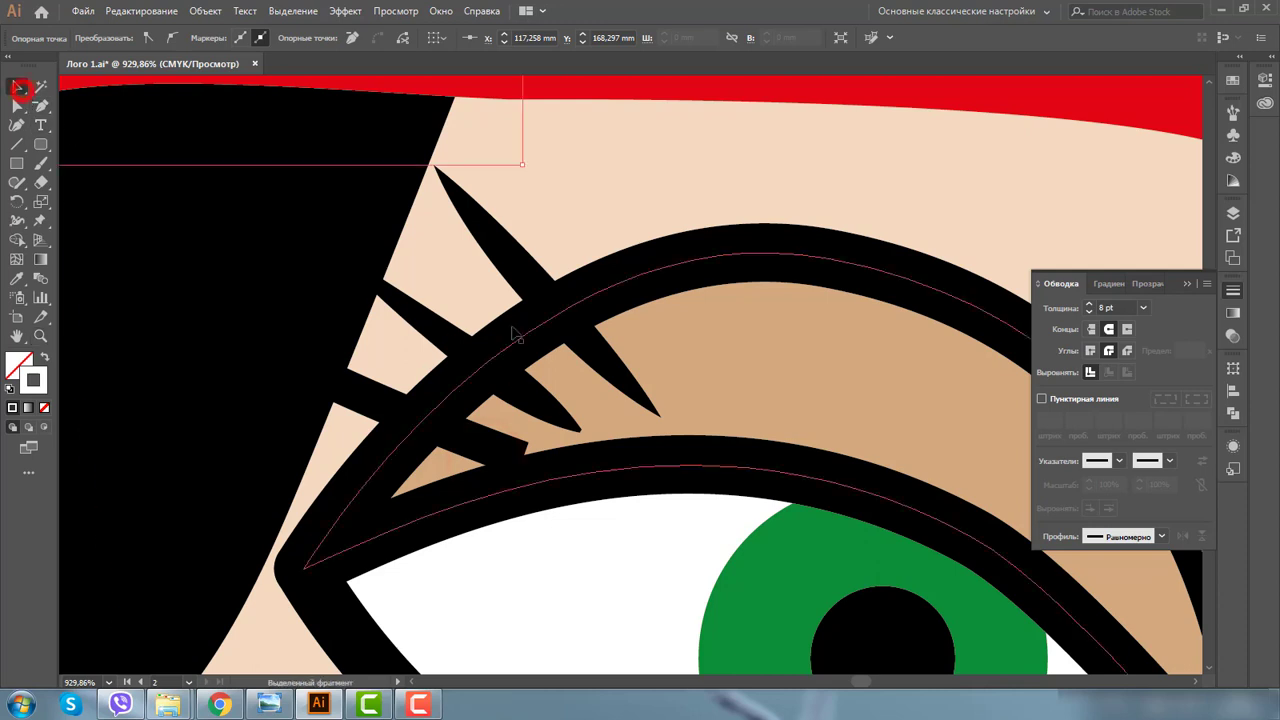
click(531, 277)
shift+click(456, 343)
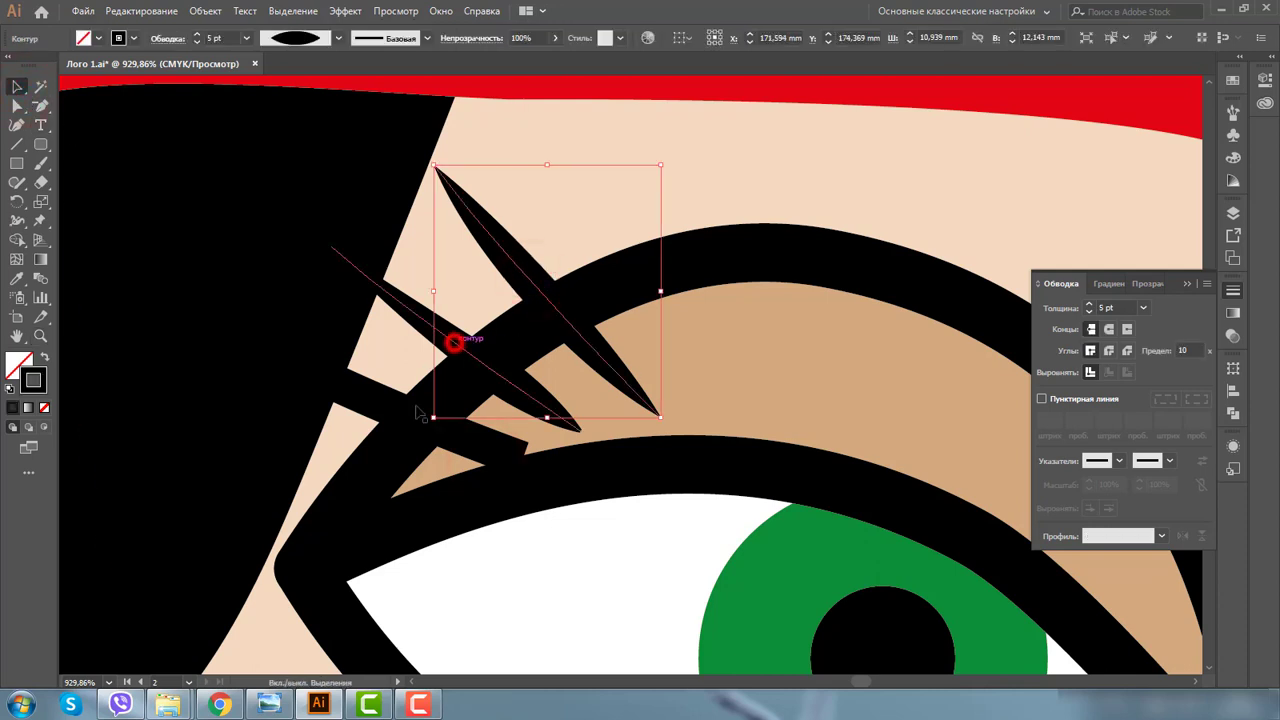
shift+click(392, 407)
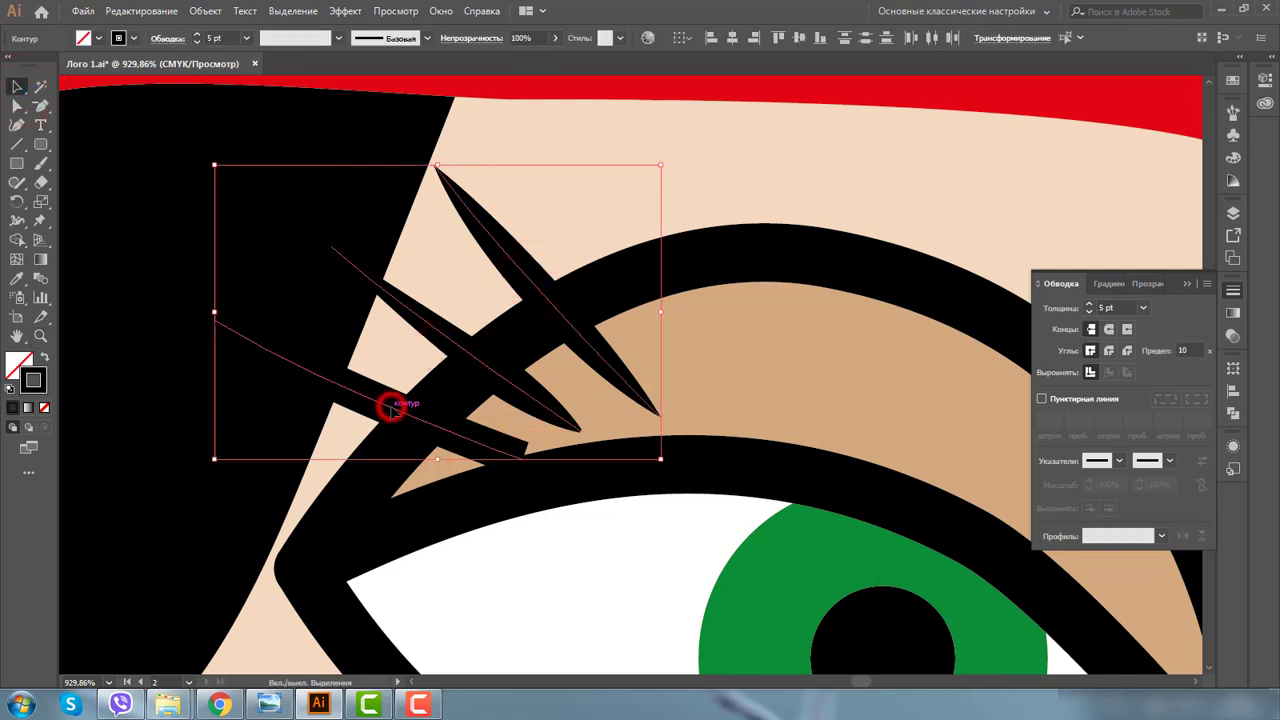
click(338, 38)
click(734, 194)
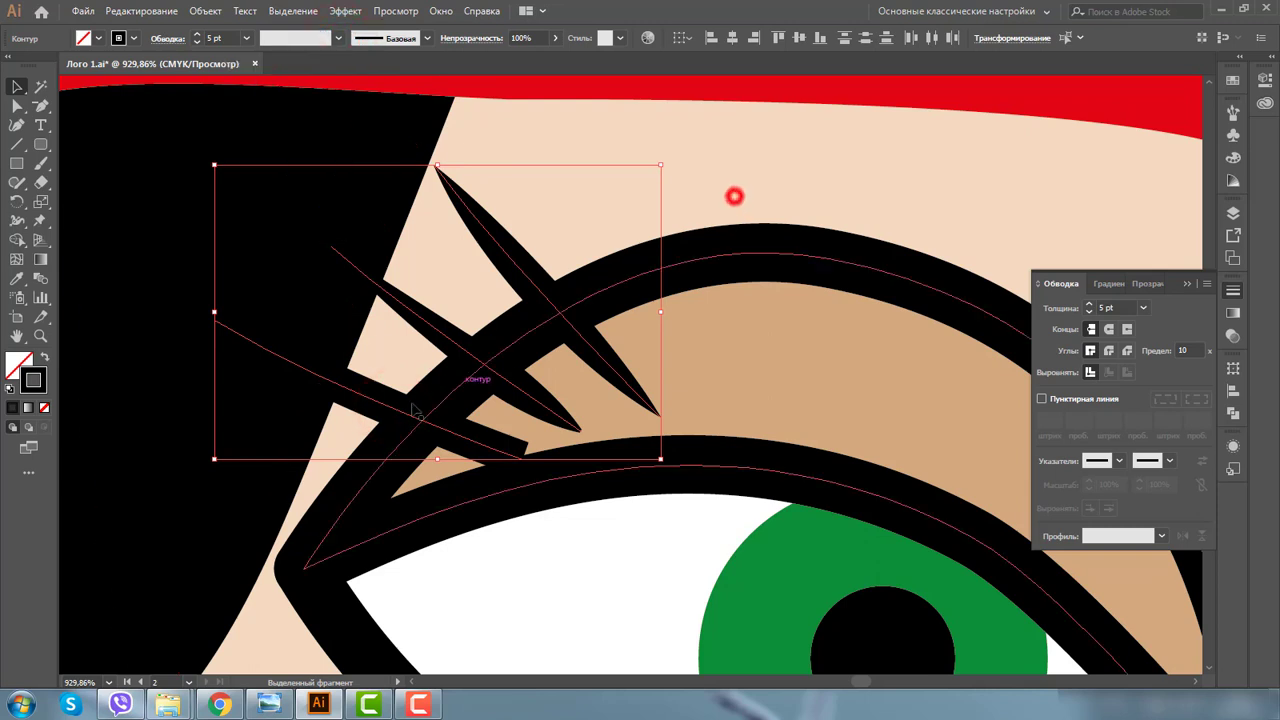
click(694, 197)
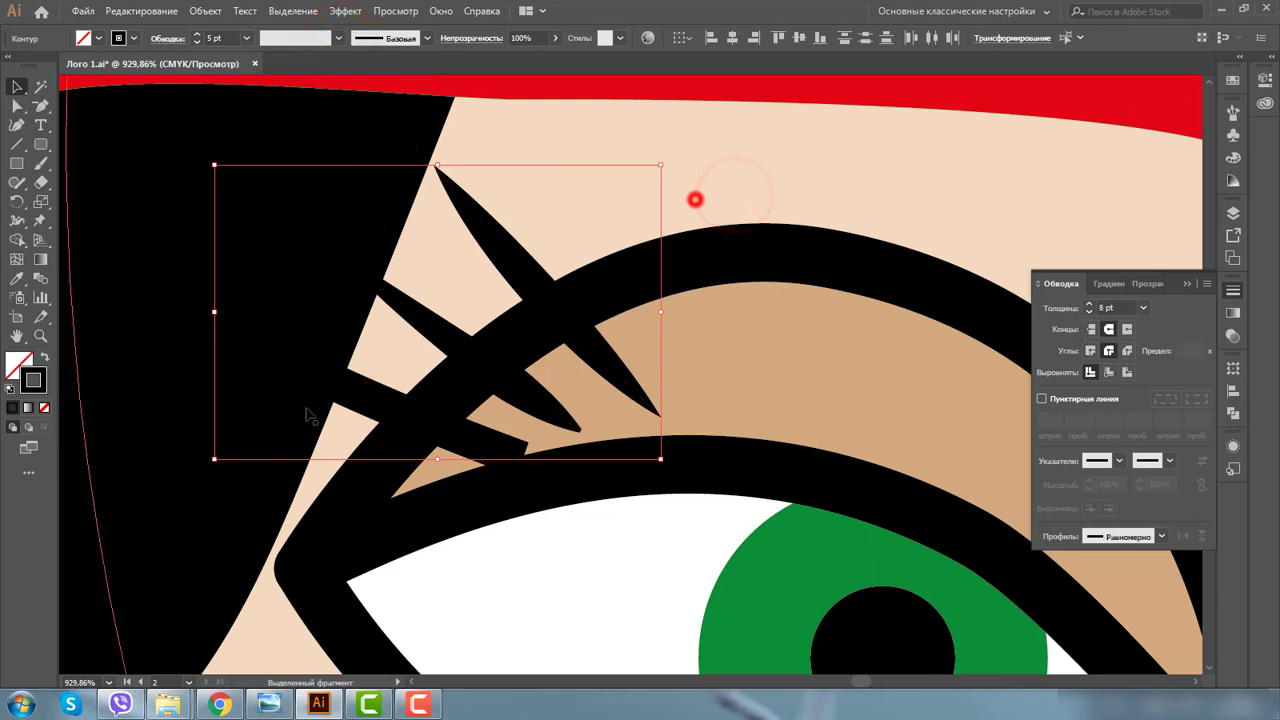
Step: Give the eyelashes a Uniform profile, 8 pt weight, round caps and round joins
click(363, 397)
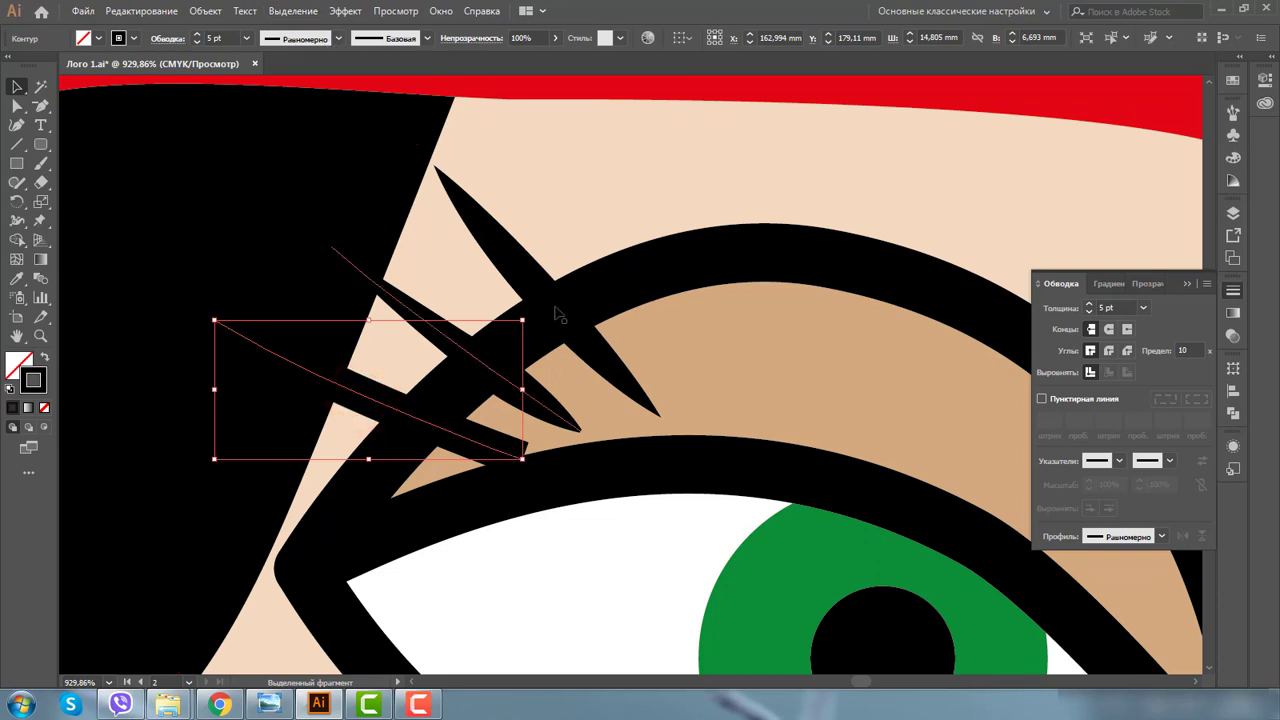
shift+click(478, 365)
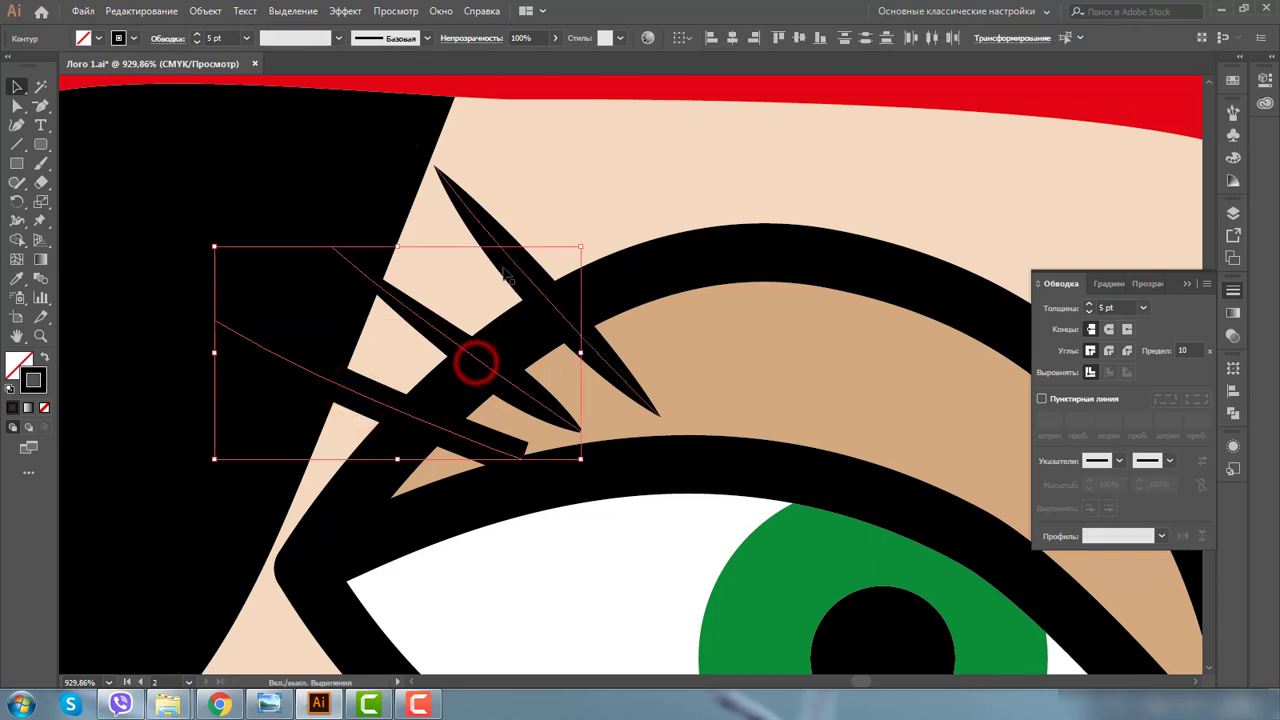
shift+click(510, 268)
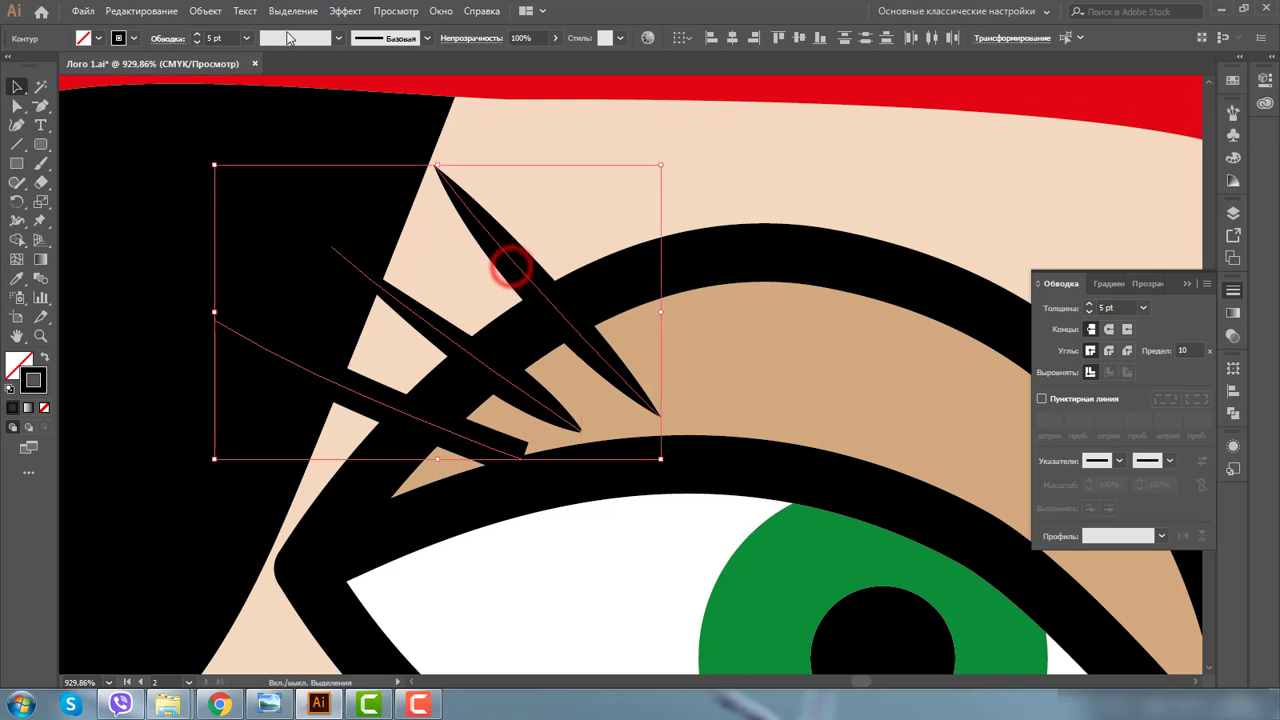
click(338, 38)
click(303, 66)
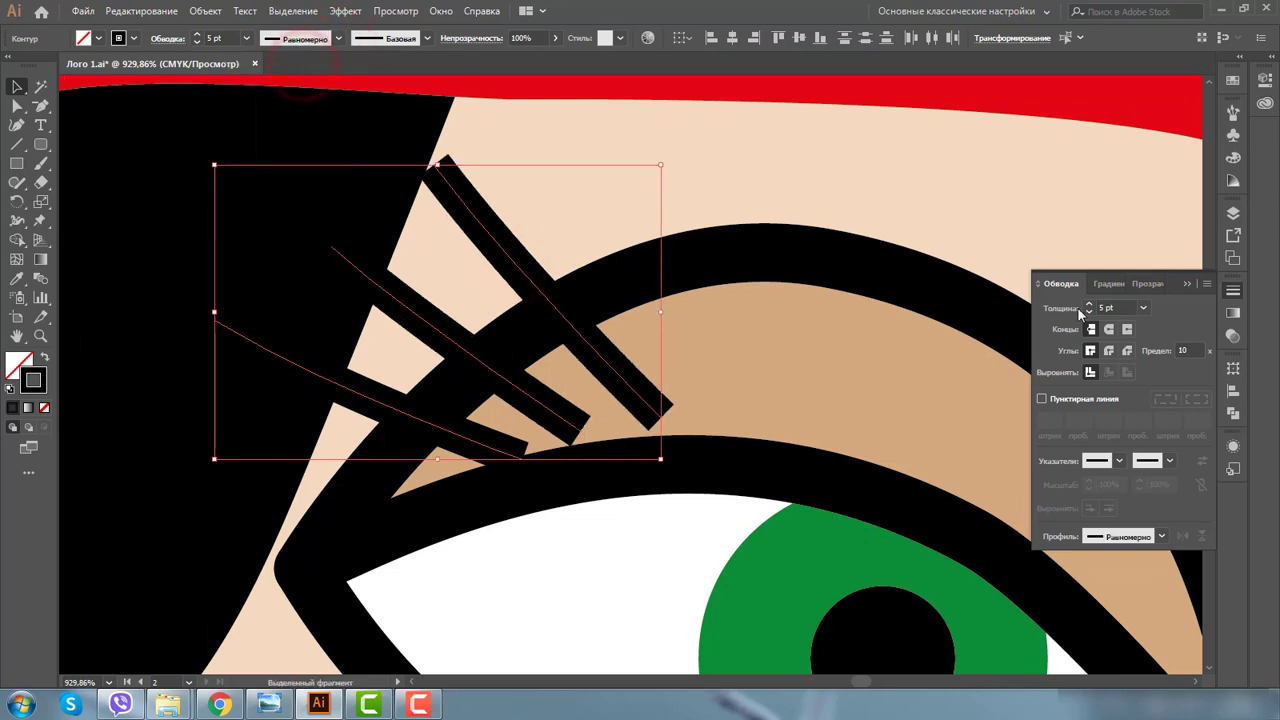
click(1089, 306)
click(1089, 306)
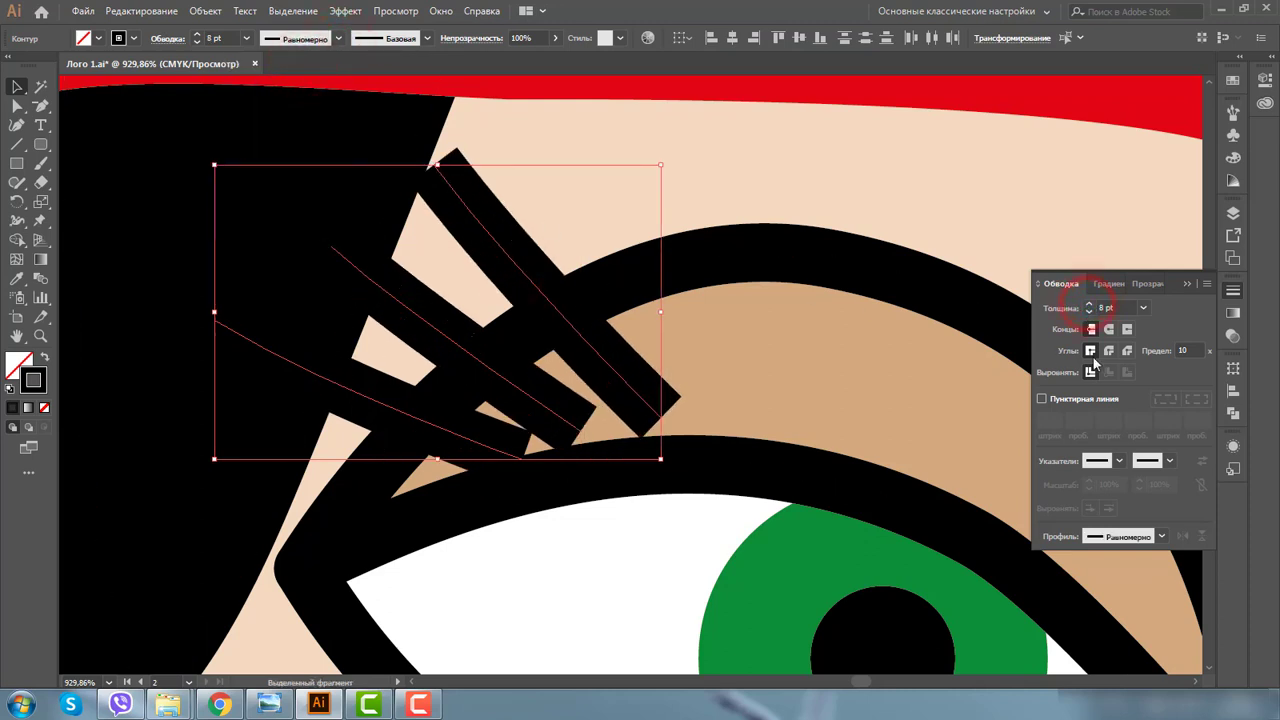
click(1109, 332)
click(1108, 350)
click(754, 200)
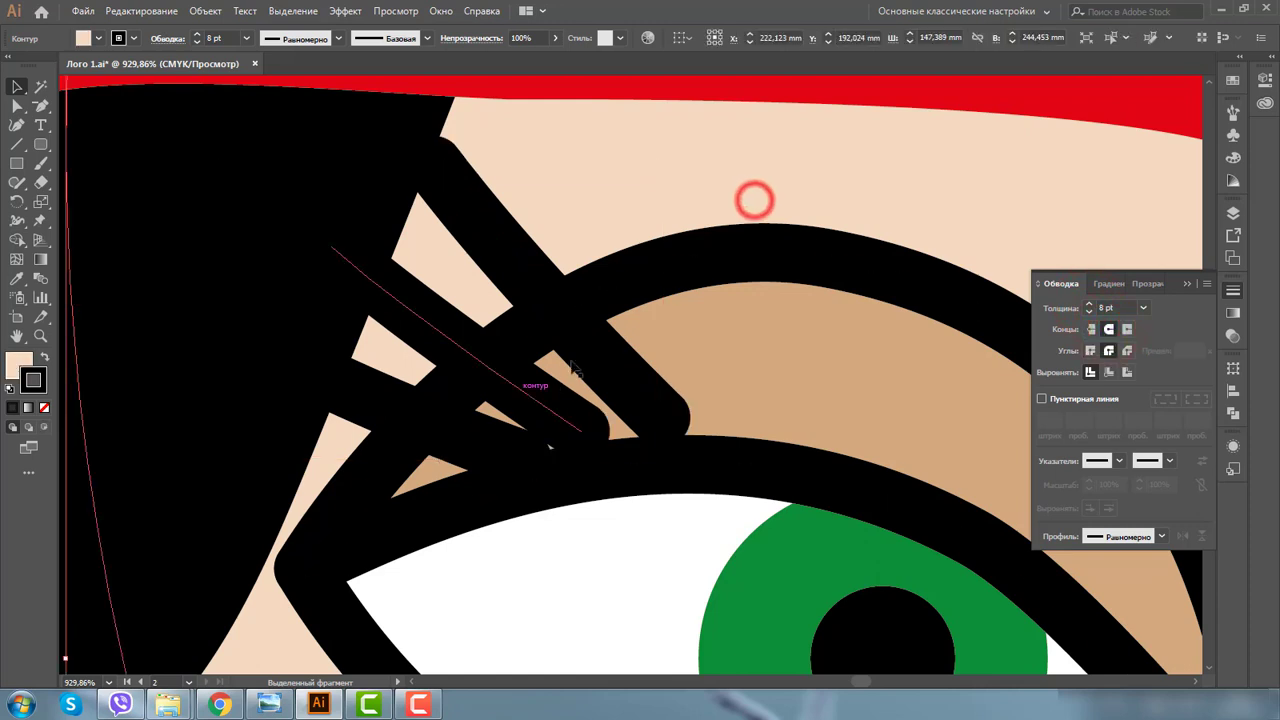
Step: Lengthen the top eyelash upward into a curve and stretch the middle lash longer
drag(531, 278, 698, 343)
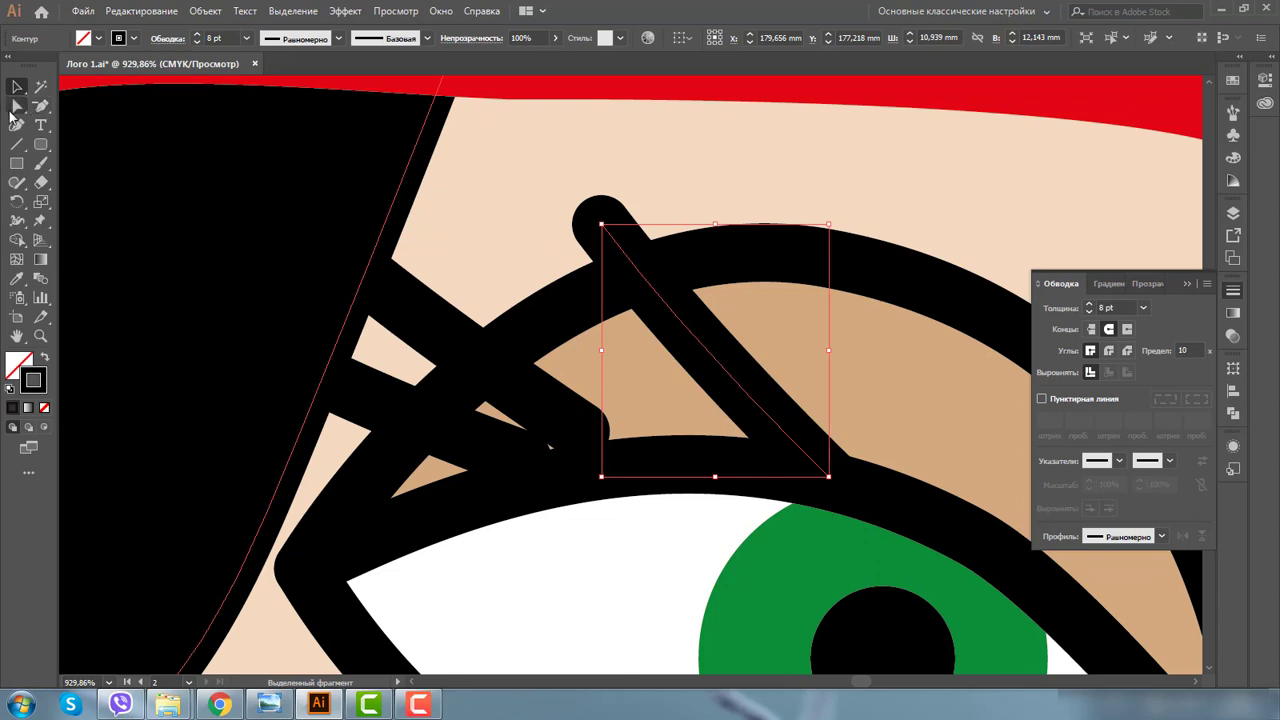
click(16, 106)
drag(601, 225, 594, 139)
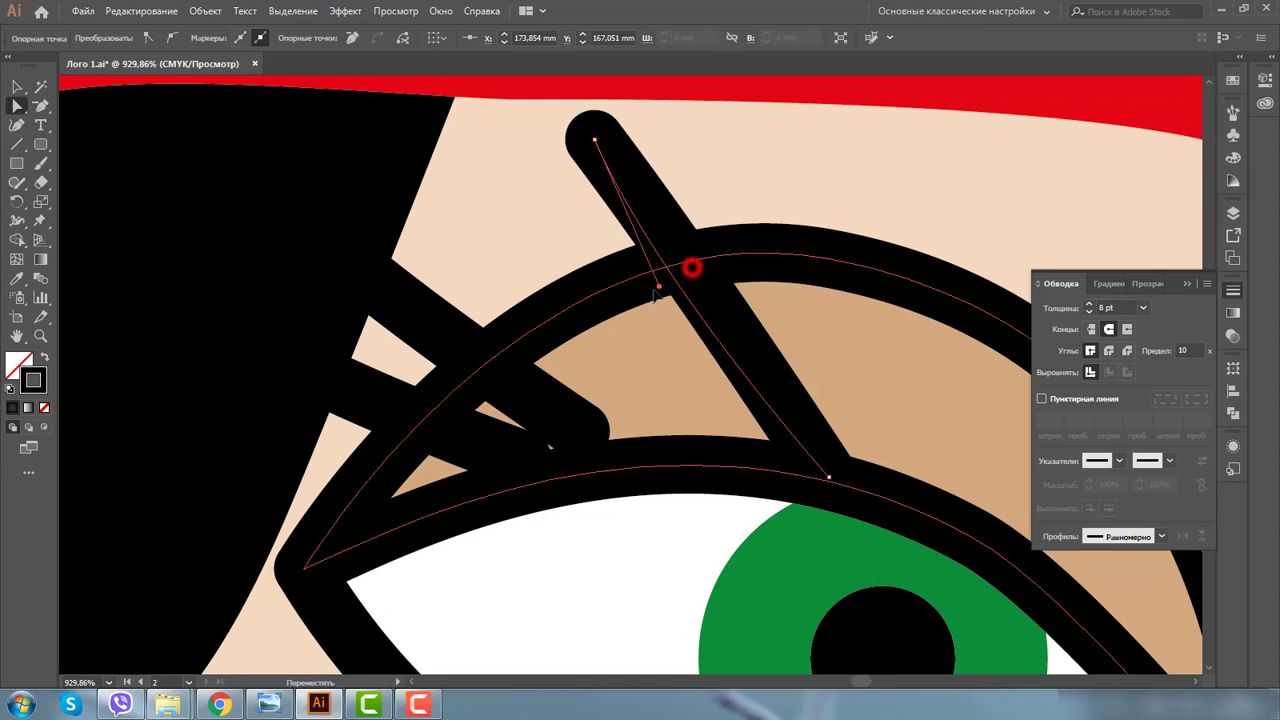
drag(693, 272, 636, 266)
click(512, 390)
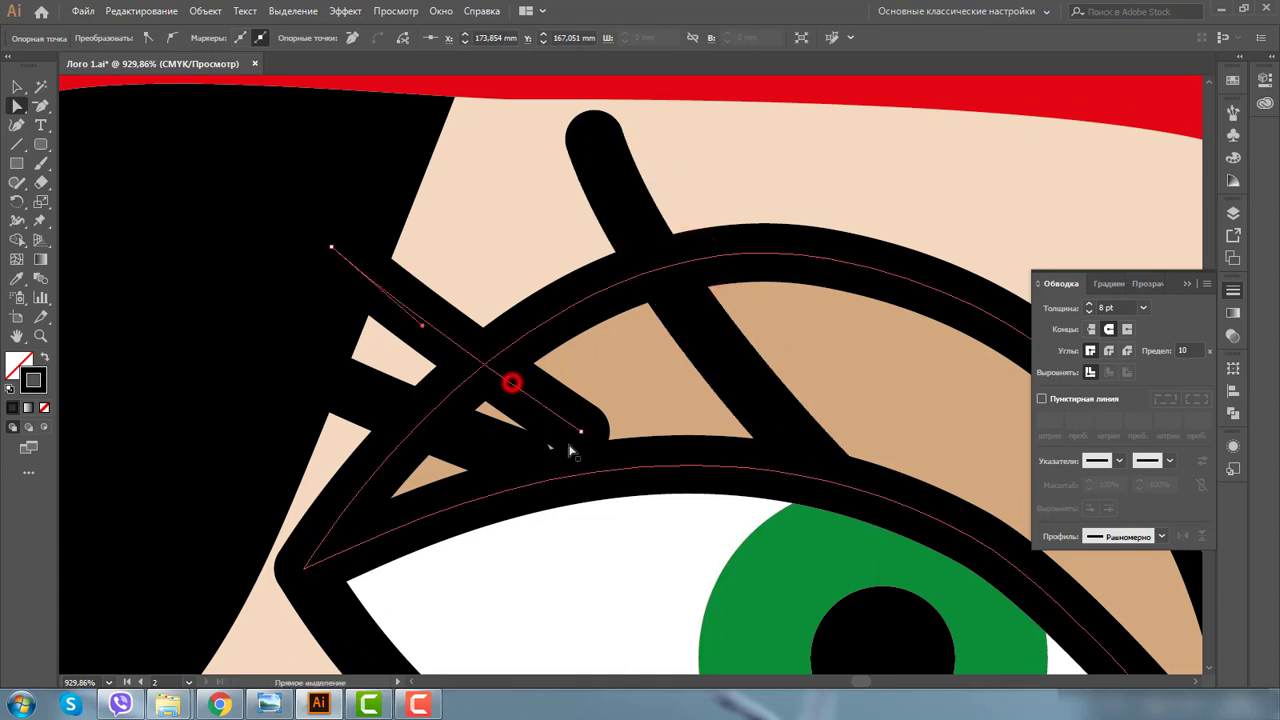
drag(581, 434, 674, 464)
drag(325, 250, 399, 149)
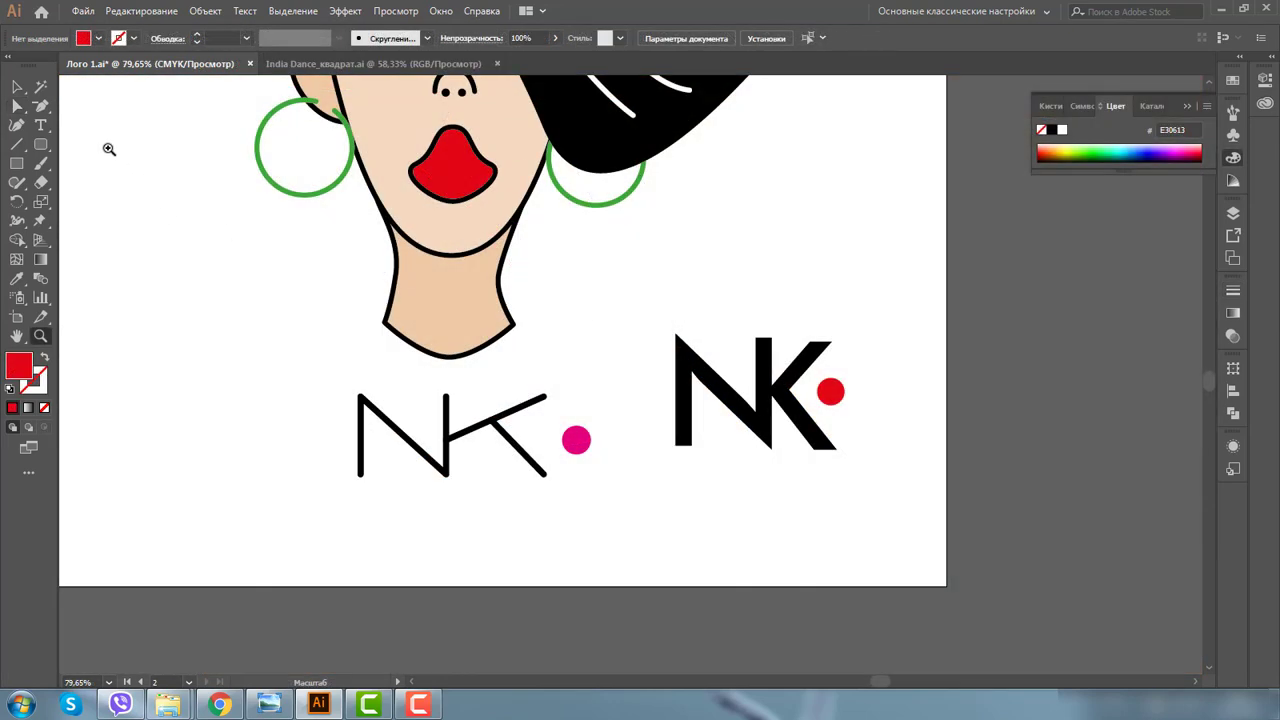
Step: Delete the pink dot and the thin N and K strokes
click(18, 89)
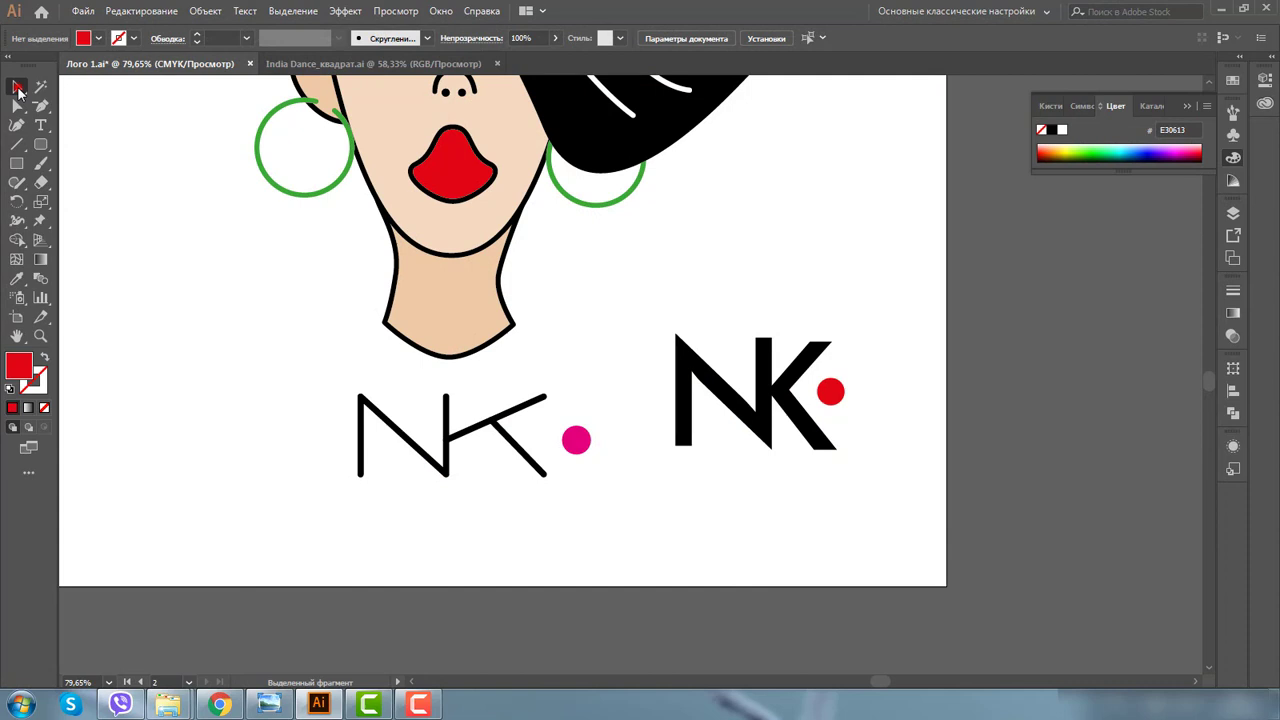
click(576, 440)
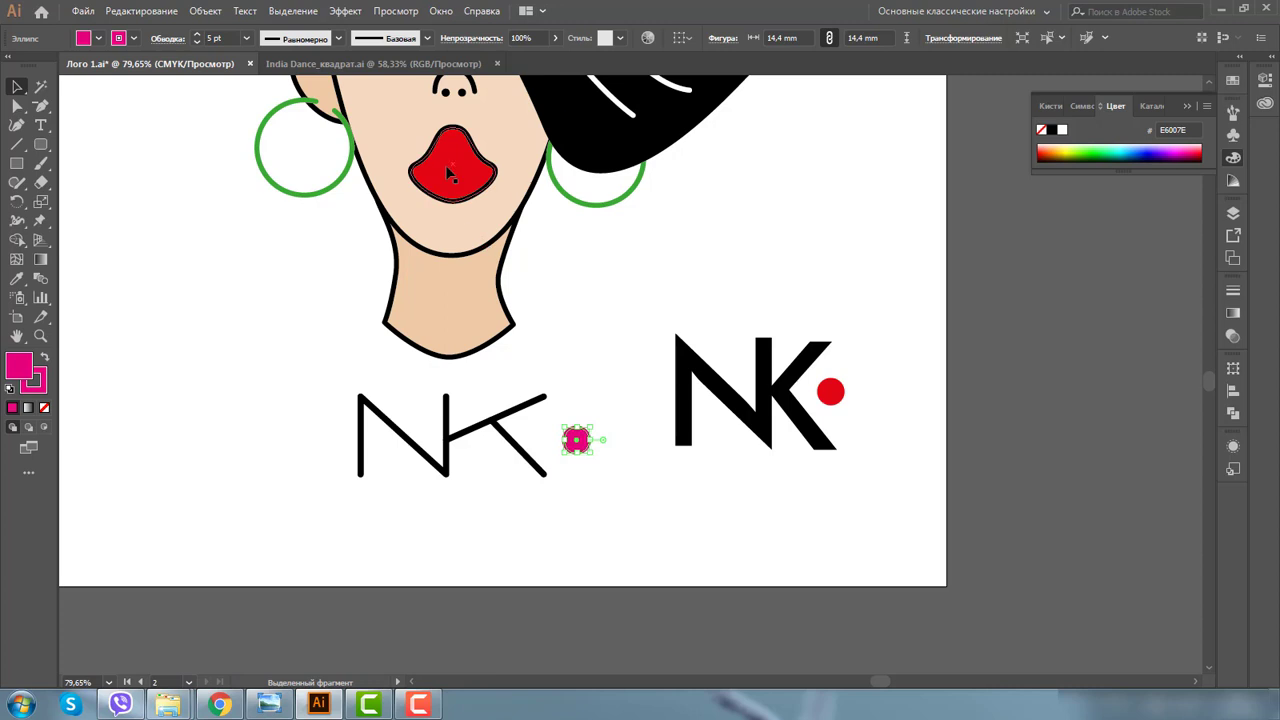
key(Delete)
click(478, 425)
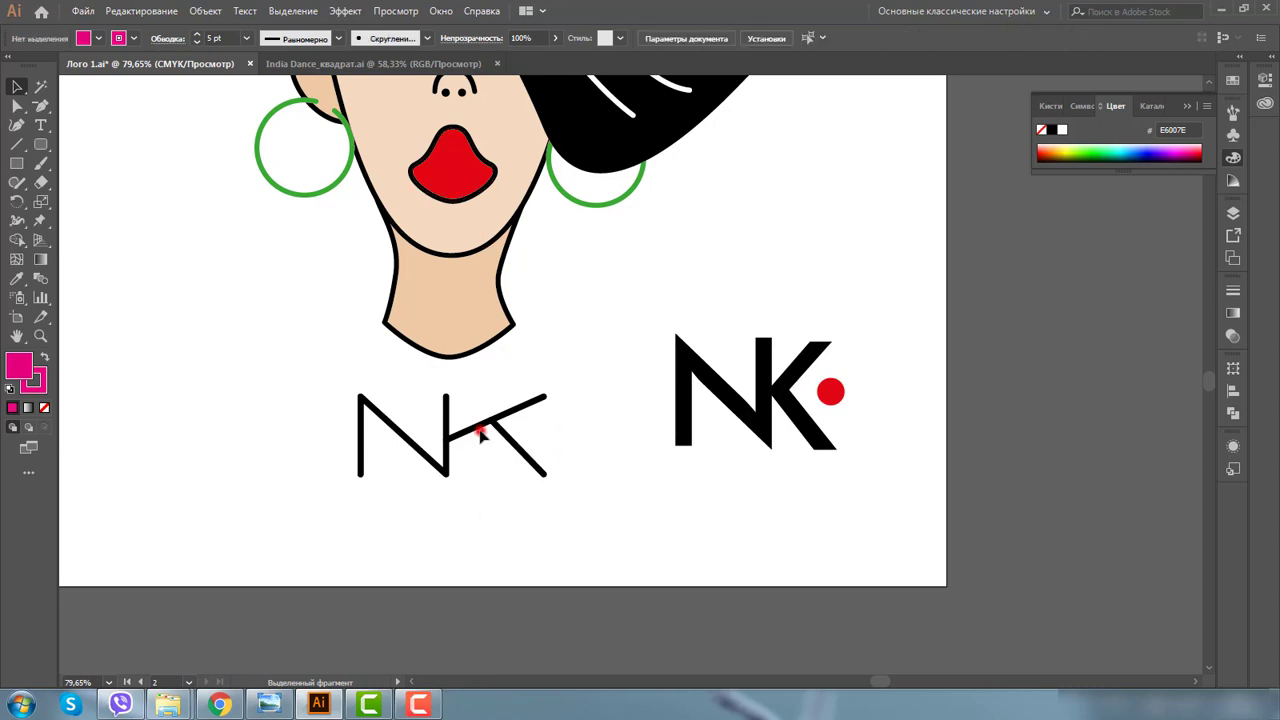
key(Delete)
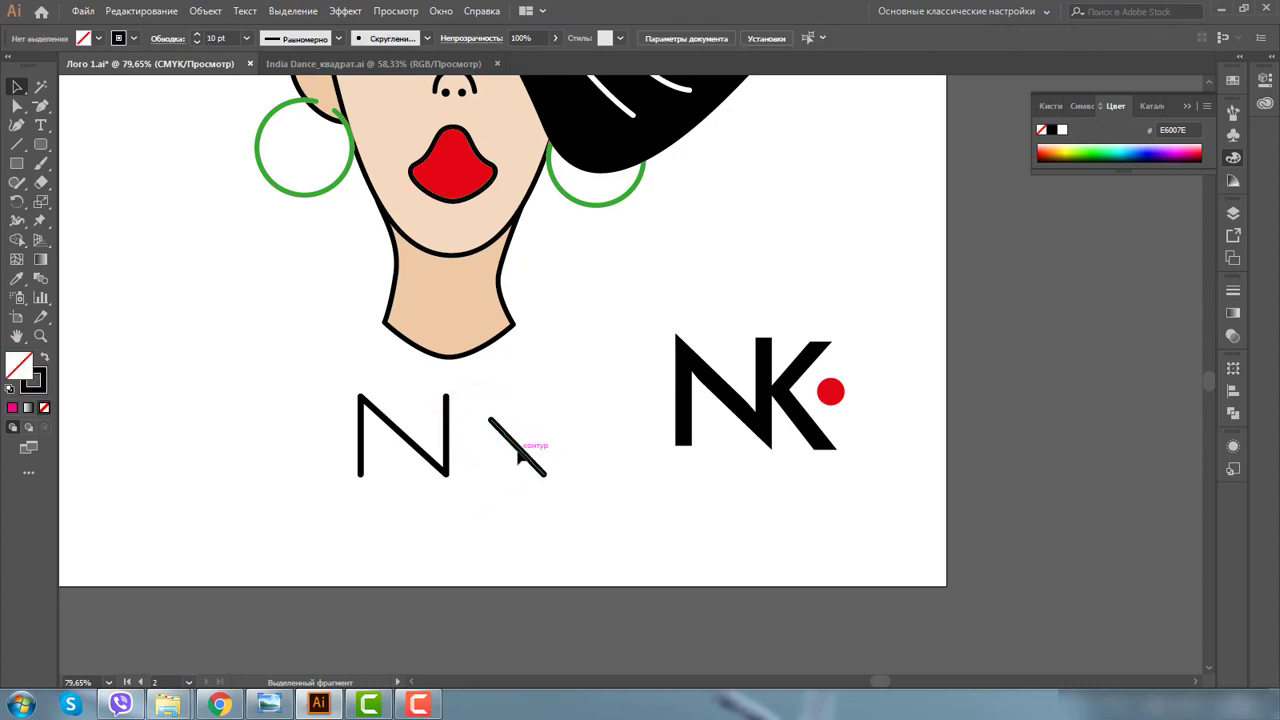
click(517, 449)
key(Delete)
click(444, 423)
key(Delete)
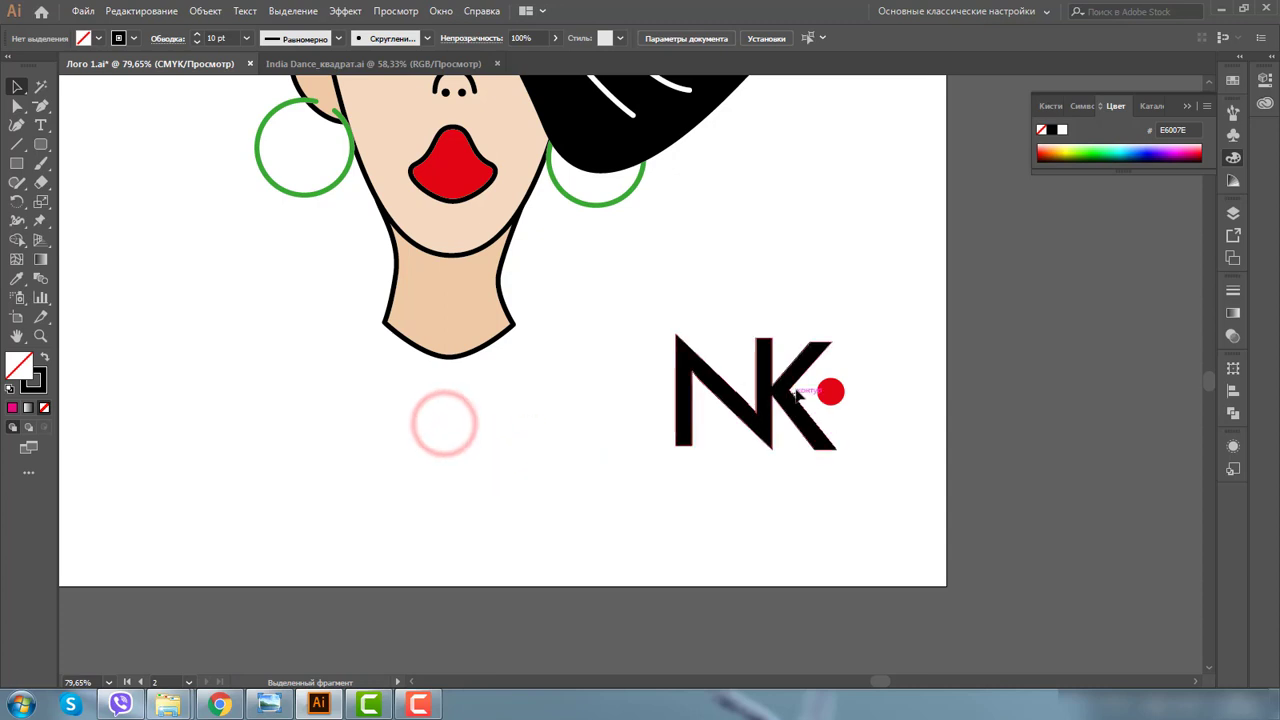
Step: Move the bold NK monogram with red dot under the neck
drag(829, 390, 780, 396)
key(ctrl+z)
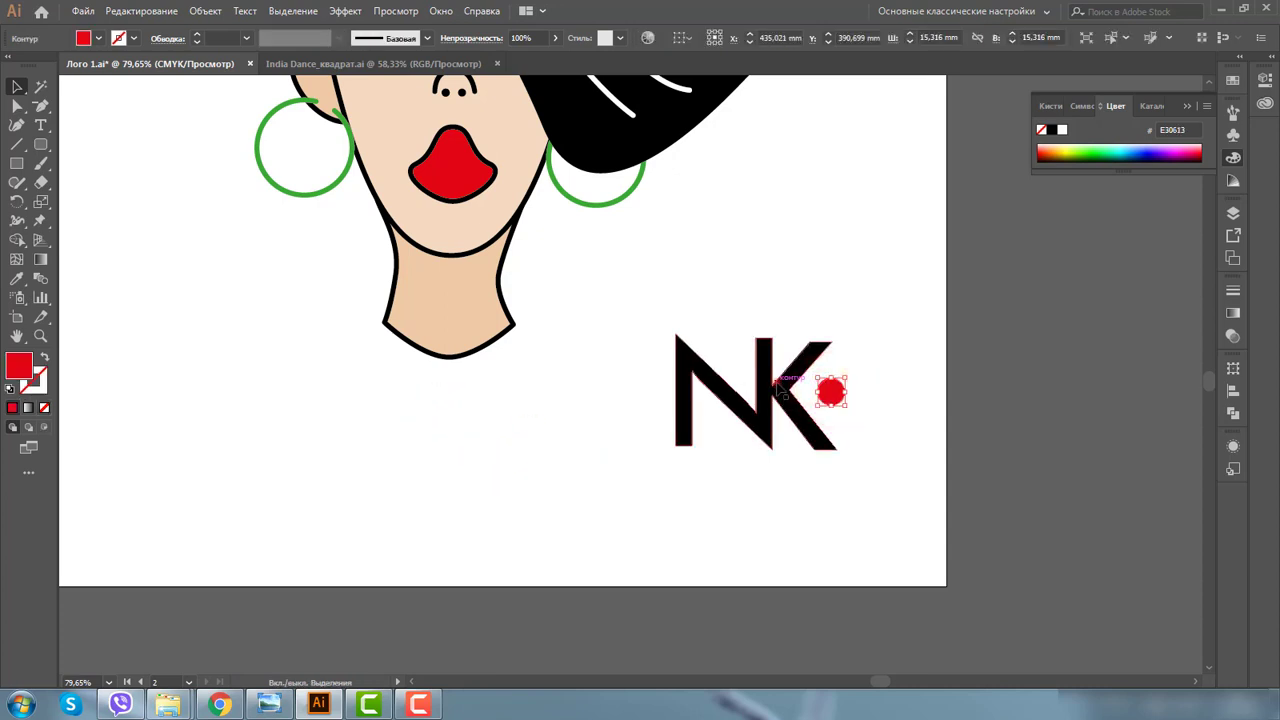
key(ctrl+a)
key(a)
drag(778, 394, 468, 462)
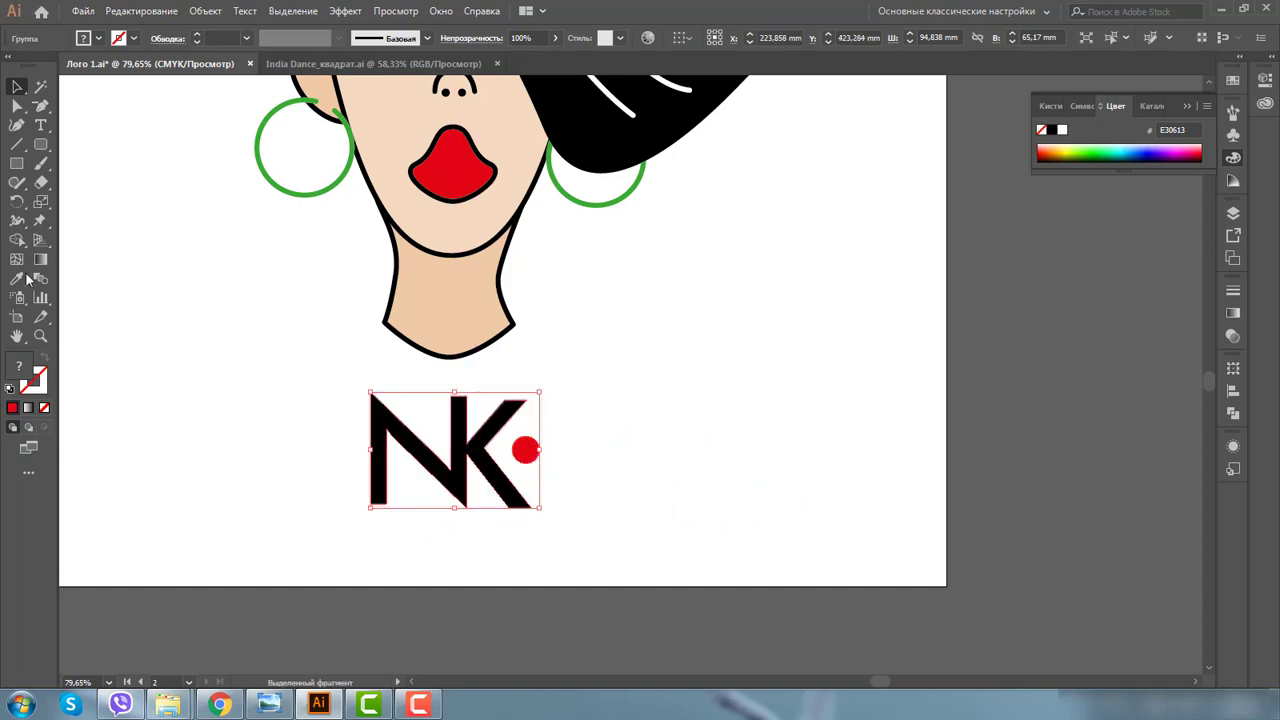
Step: Send the green hoop earring backward behind the skin and fit both artboards in view
click(275, 111)
scroll(275, 111, up, 5)
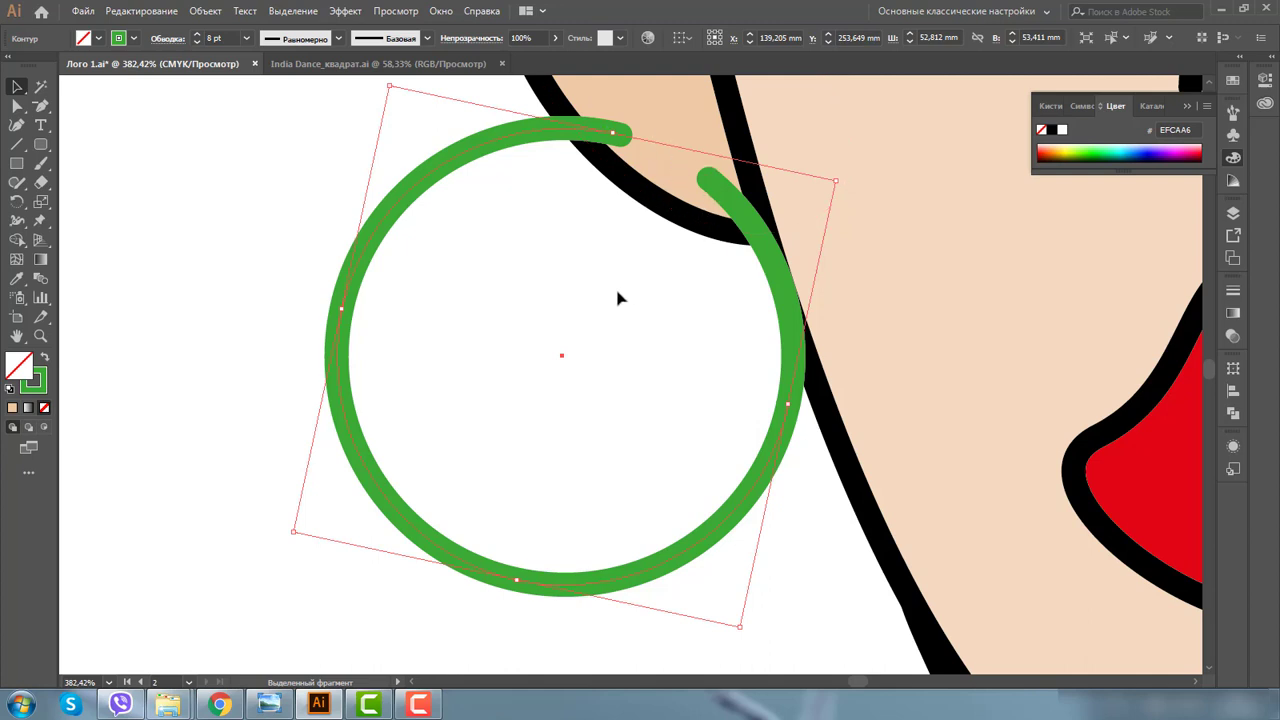
key(ctrl)
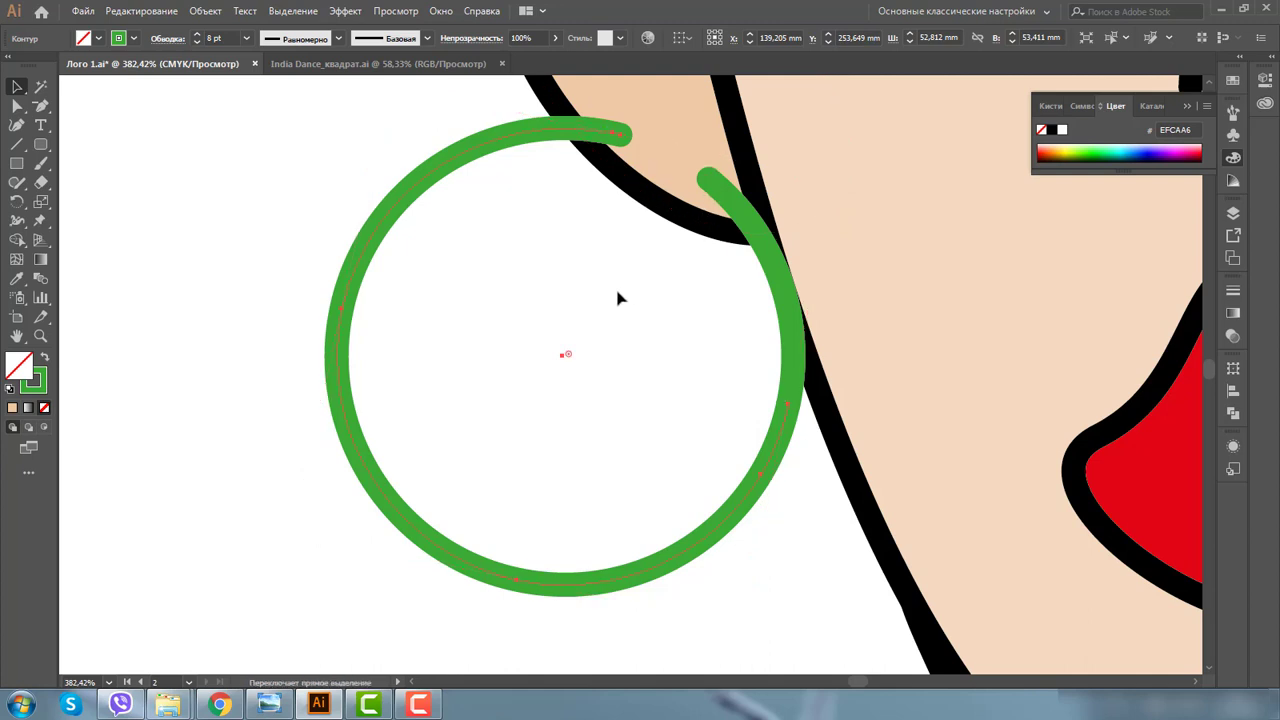
key(ctrl+bracketleft)
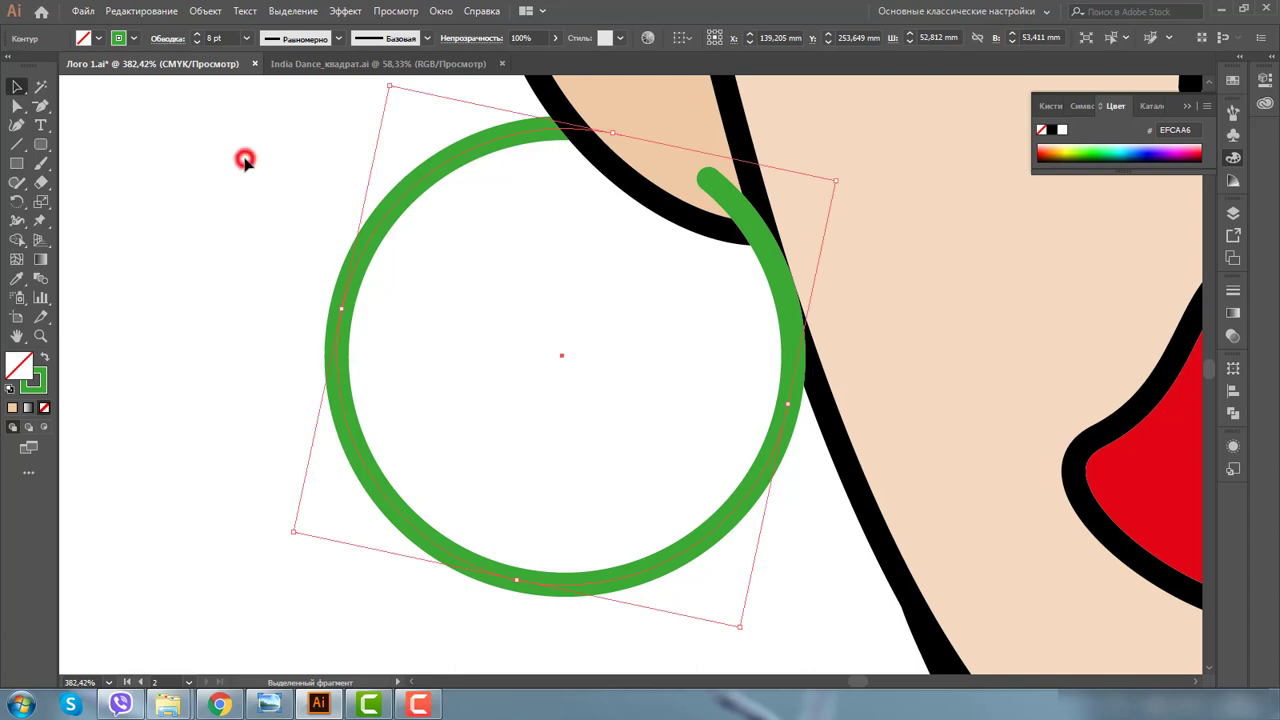
click(245, 158)
click(40, 336)
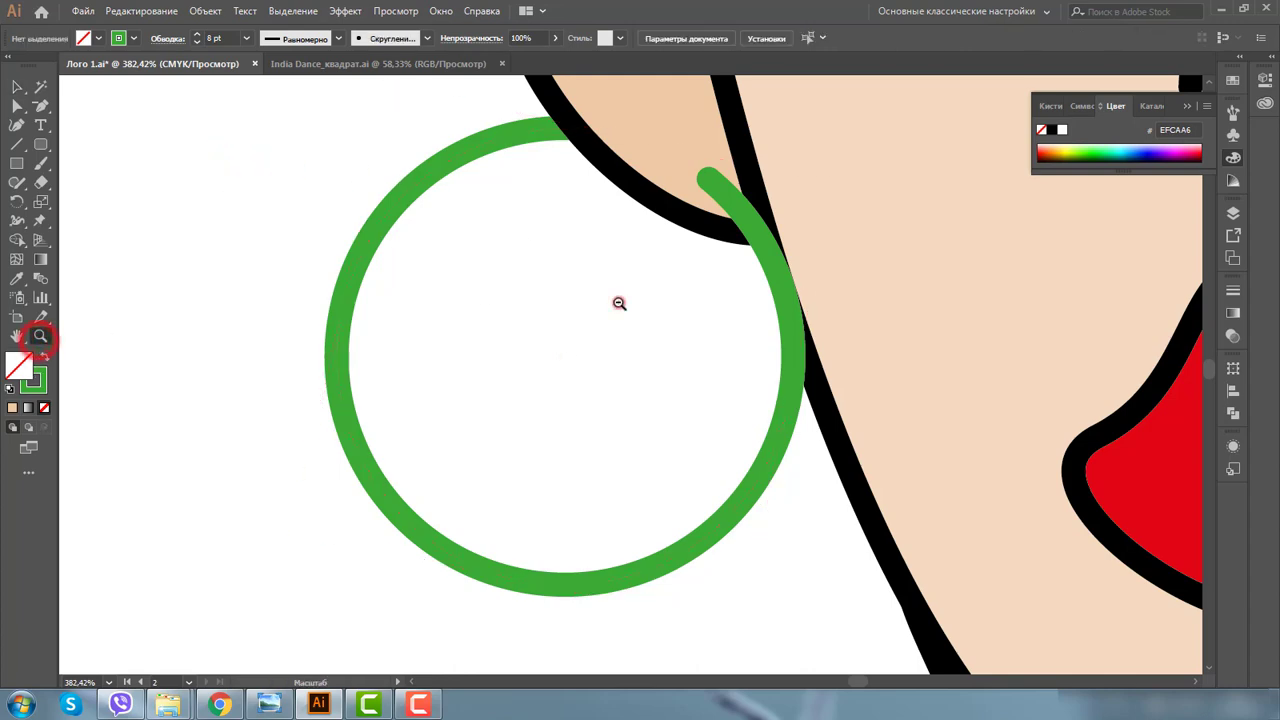
alt+click(618, 303)
key(ctrl+alt+0)
click(1188, 105)
key(v)
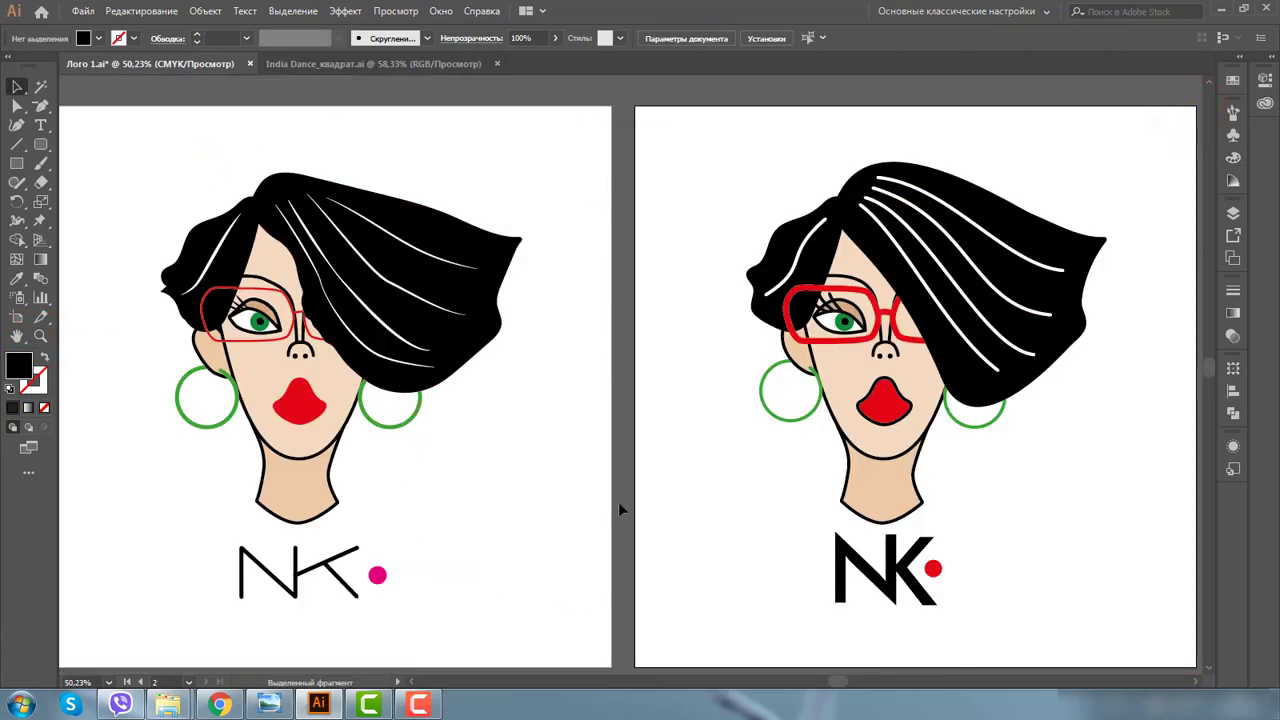